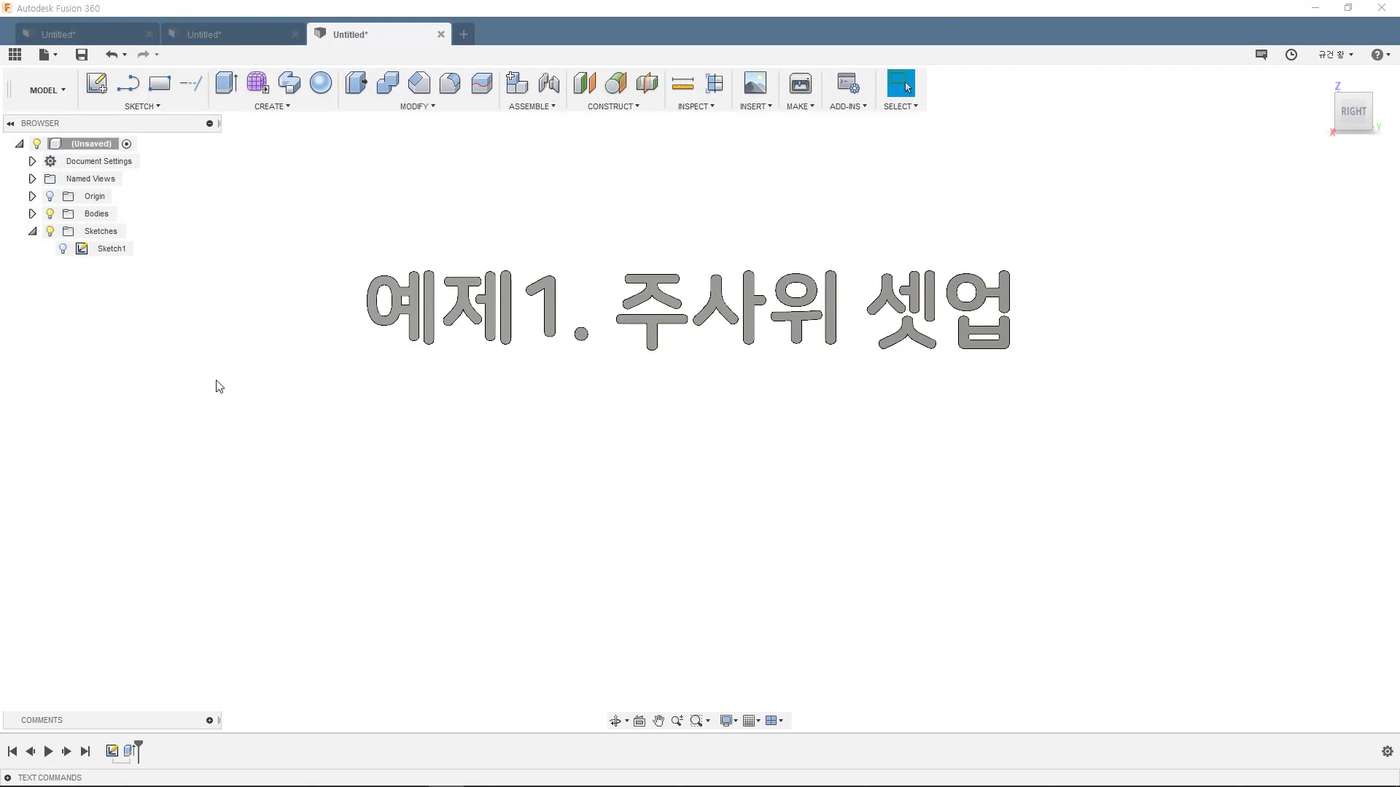
Step: Orbit and pan around the 3D title text, returning to the right-side view
{"action": "mouse_move", "coordinate": [627, 406]}
{"action": "middle_mouse_down", "text": "shift"}
{"action": "mouse_move", "coordinate": [634, 432]}
{"action": "mouse_move", "coordinate": [601, 442]}
{"action": "middle_mouse_up", "text": "shift"}
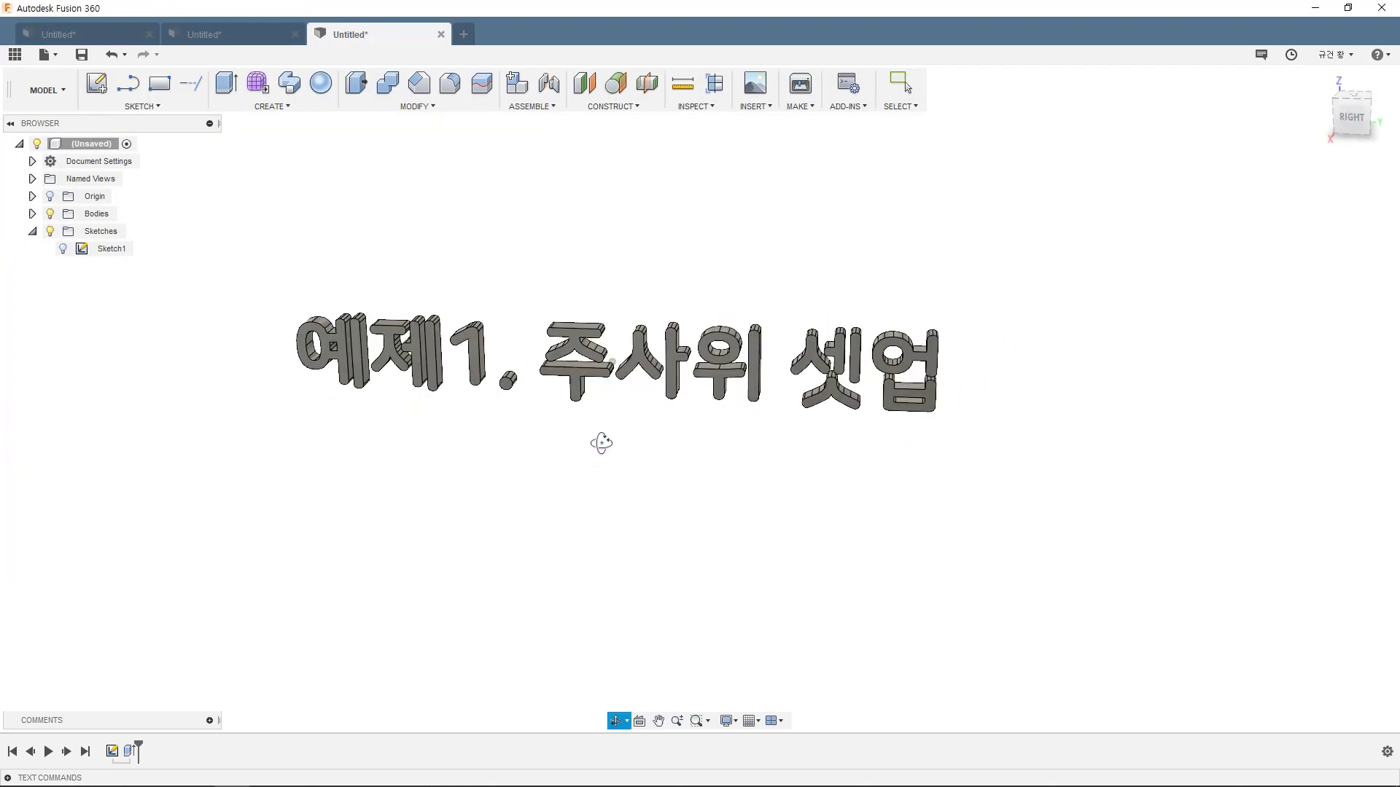
{"action": "left_click", "coordinate": [1351, 115]}
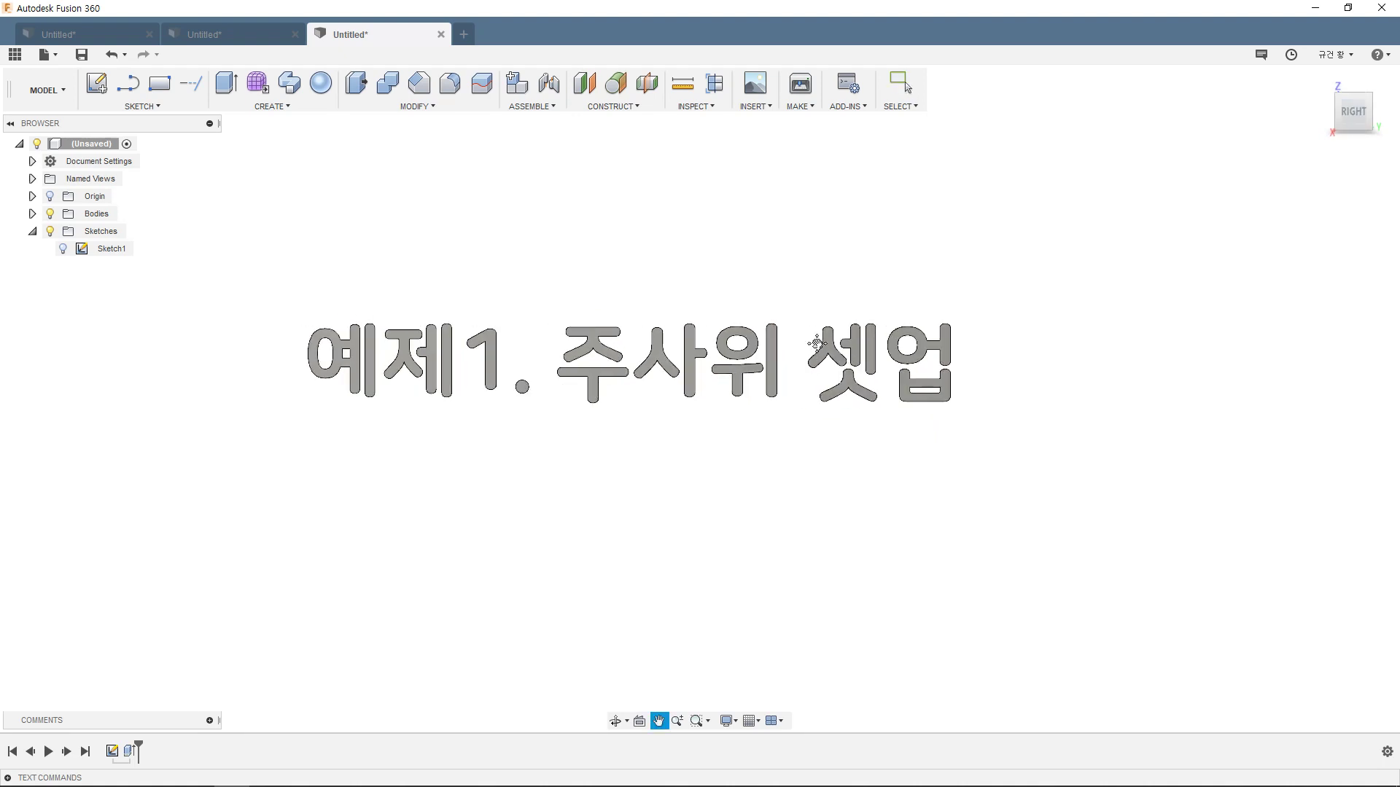
{"action": "left_click_drag", "start_coordinate": [816, 343], "coordinate": [852, 321]}
{"action": "key", "text": "Escape"}
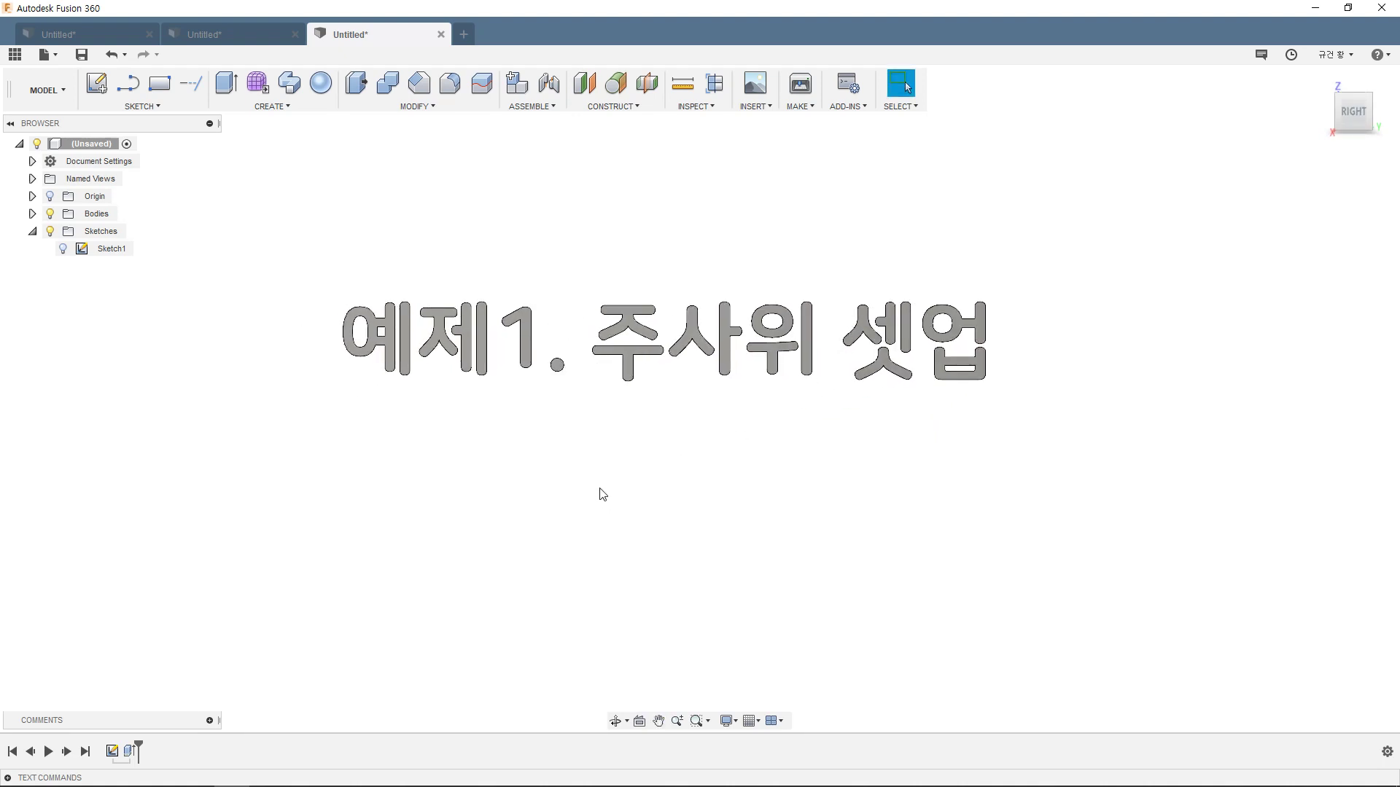
{"action": "mouse_move", "coordinate": [602, 491]}
{"action": "middle_mouse_down", "text": "shift"}
{"action": "mouse_move", "coordinate": [616, 468]}
{"action": "mouse_move", "coordinate": [781, 385]}
{"action": "mouse_move", "coordinate": [660, 454]}
{"action": "mouse_move", "coordinate": [740, 463]}
{"action": "mouse_move", "coordinate": [683, 400]}
{"action": "mouse_move", "coordinate": [716, 406]}
{"action": "mouse_move", "coordinate": [453, 443]}
{"action": "middle_mouse_up", "text": "shift"}
{"action": "left_click", "coordinate": [1356, 113]}
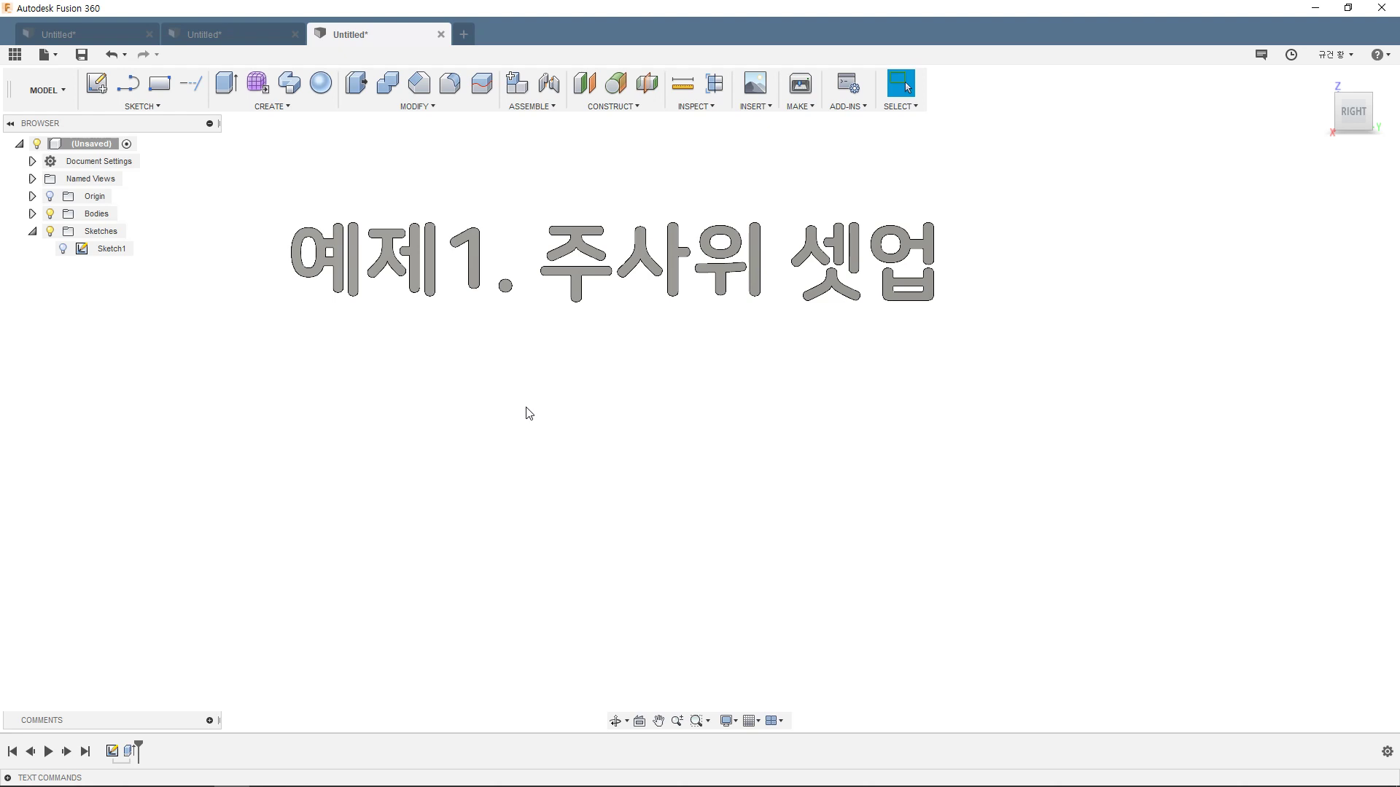
Step: Create a 50 × 50 × 50 mm box with its base corner at the origin
{"action": "left_click", "coordinate": [278, 110]}
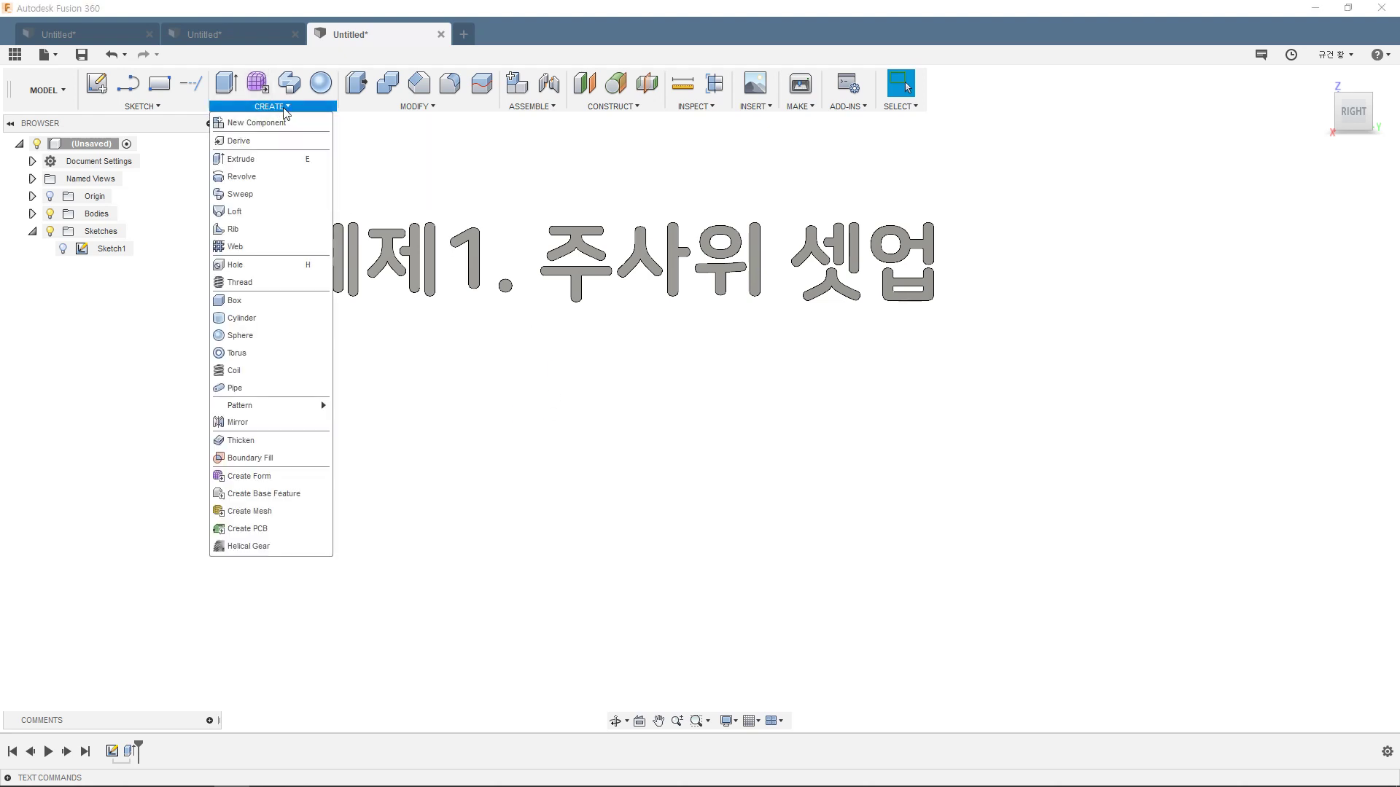
{"action": "left_click", "coordinate": [275, 300]}
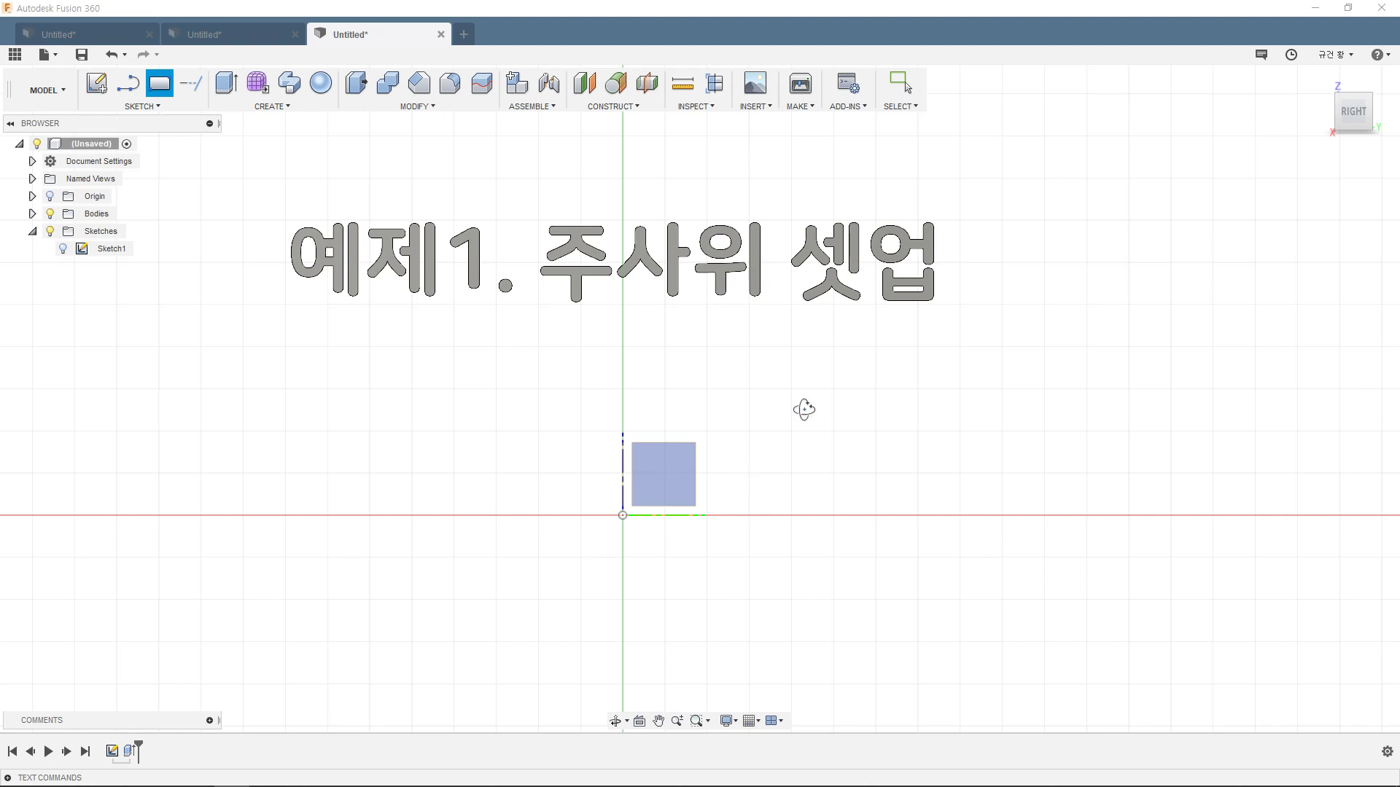
{"action": "middle_click_drag", "start_coordinate": [805, 409], "coordinate": [654, 518], "text": "shift"}
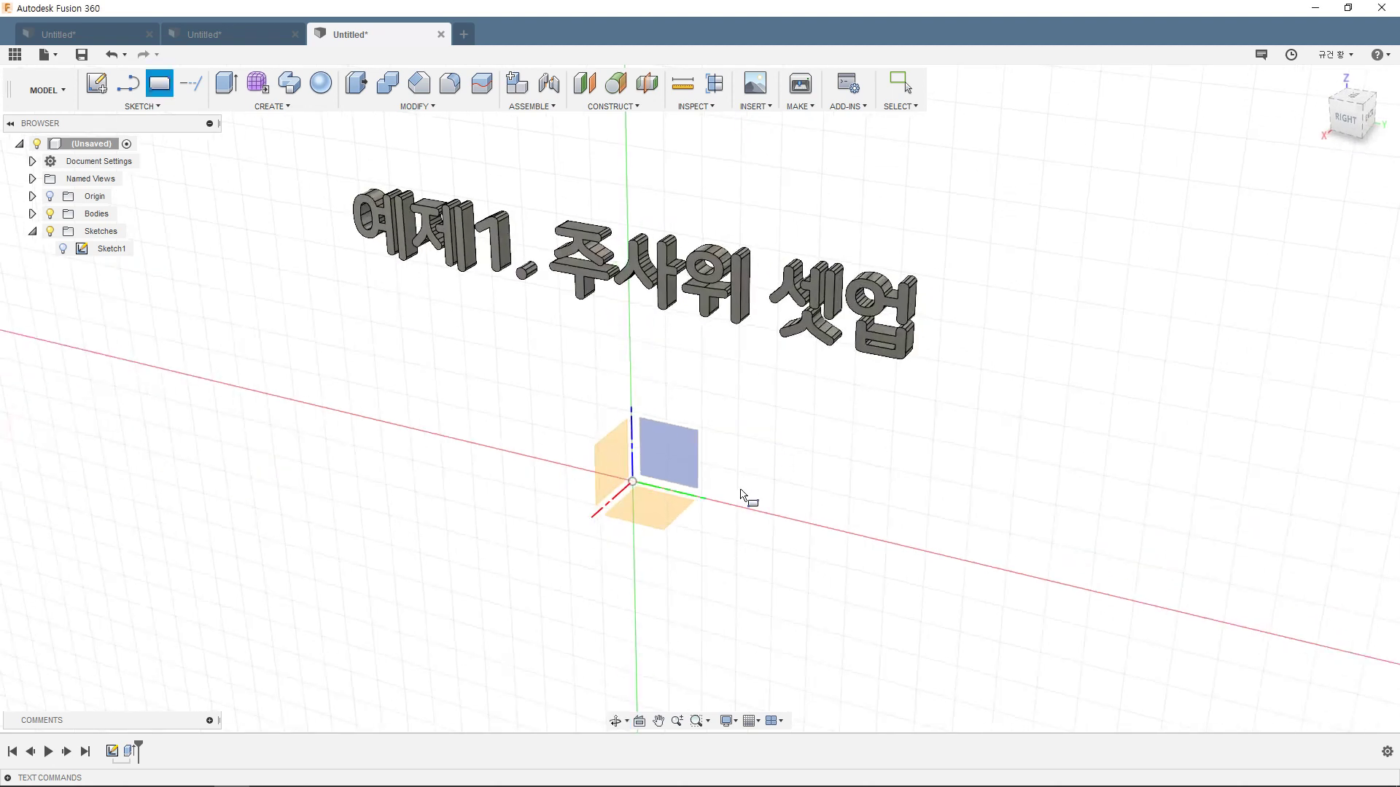
{"action": "left_click", "coordinate": [633, 481]}
{"action": "type", "text": "50"}
{"action": "key", "text": "Tab"}
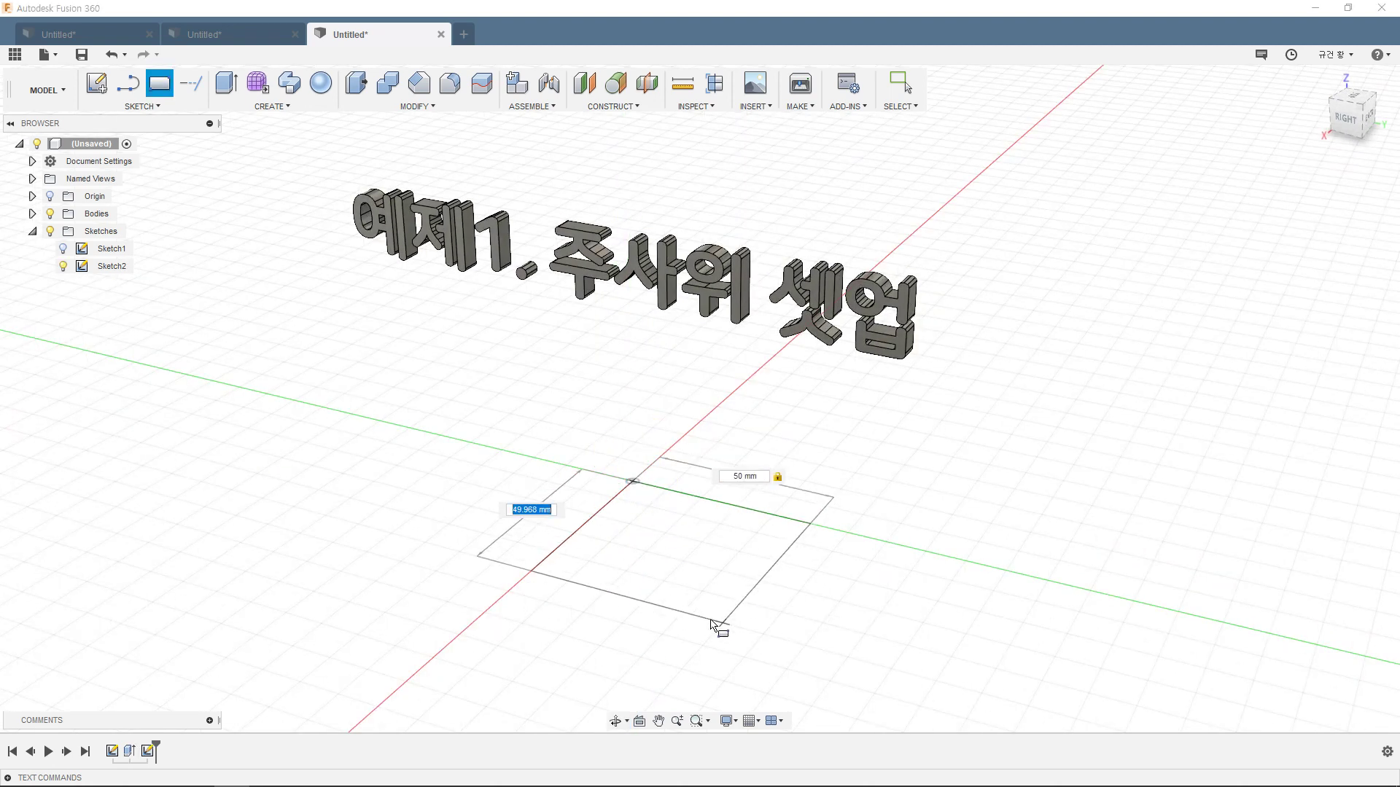
{"action": "key", "text": "Return"}
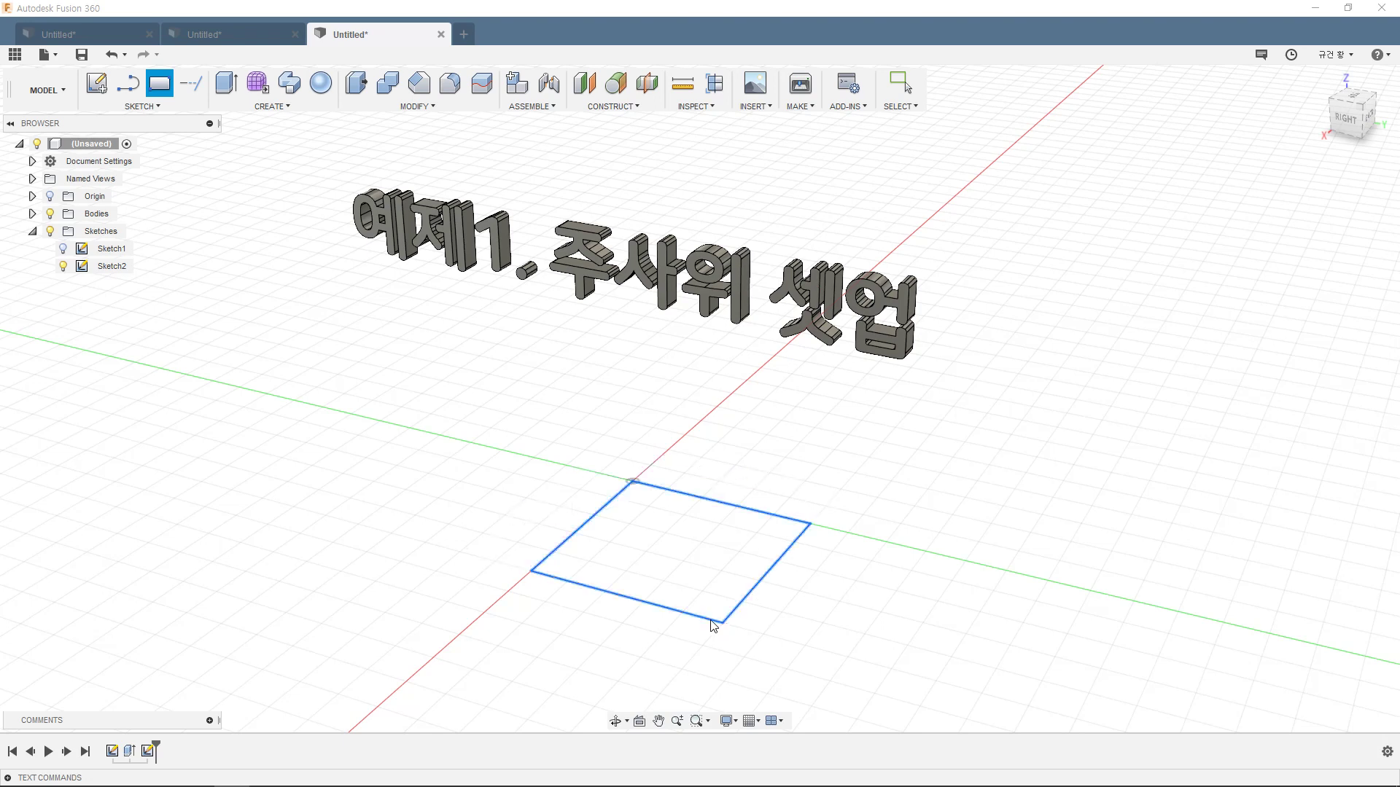
{"action": "type", "text": "50"}
{"action": "key", "text": "Return"}
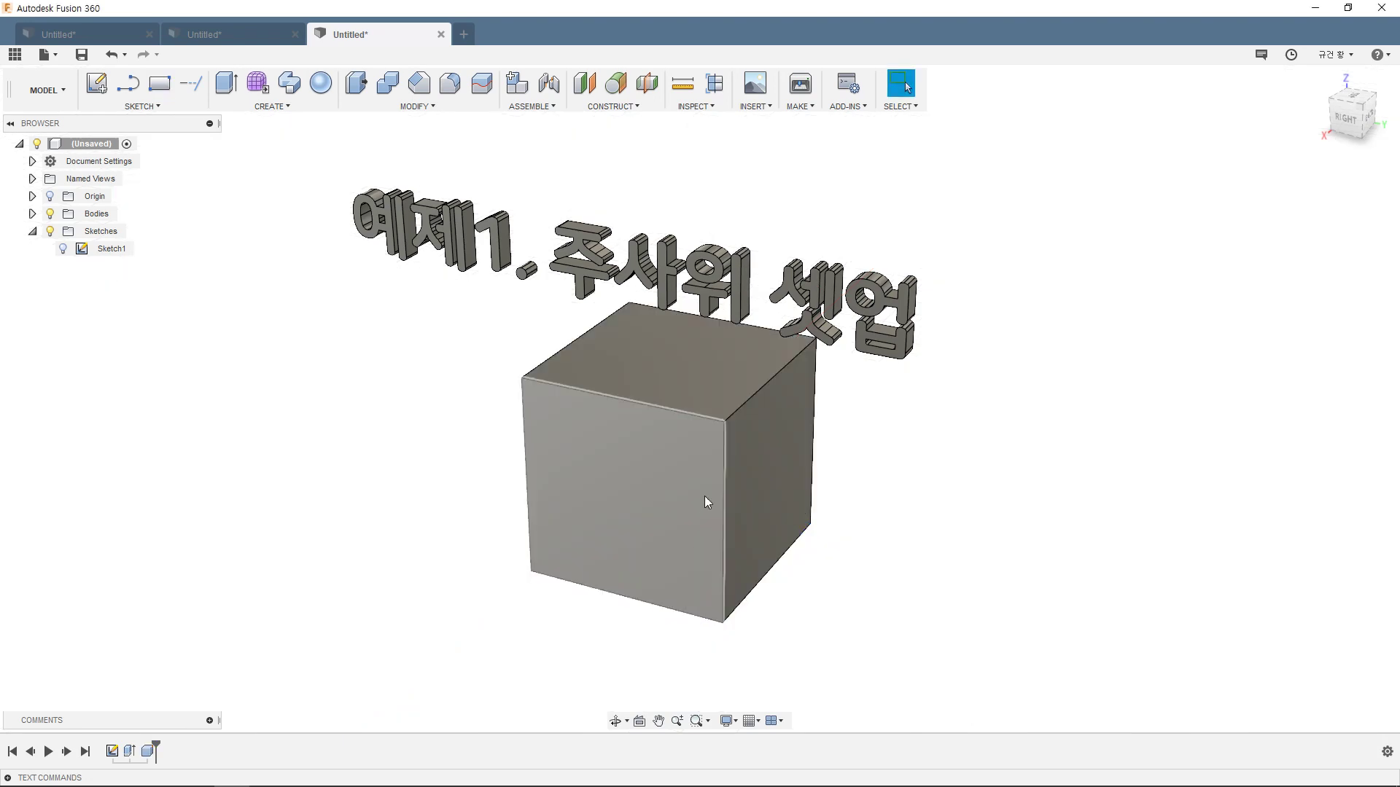
{"action": "mouse_move", "coordinate": [704, 496]}
{"action": "middle_mouse_down", "text": "shift"}
{"action": "mouse_move", "coordinate": [809, 478]}
{"action": "mouse_move", "coordinate": [795, 501]}
{"action": "middle_mouse_up", "text": "shift"}
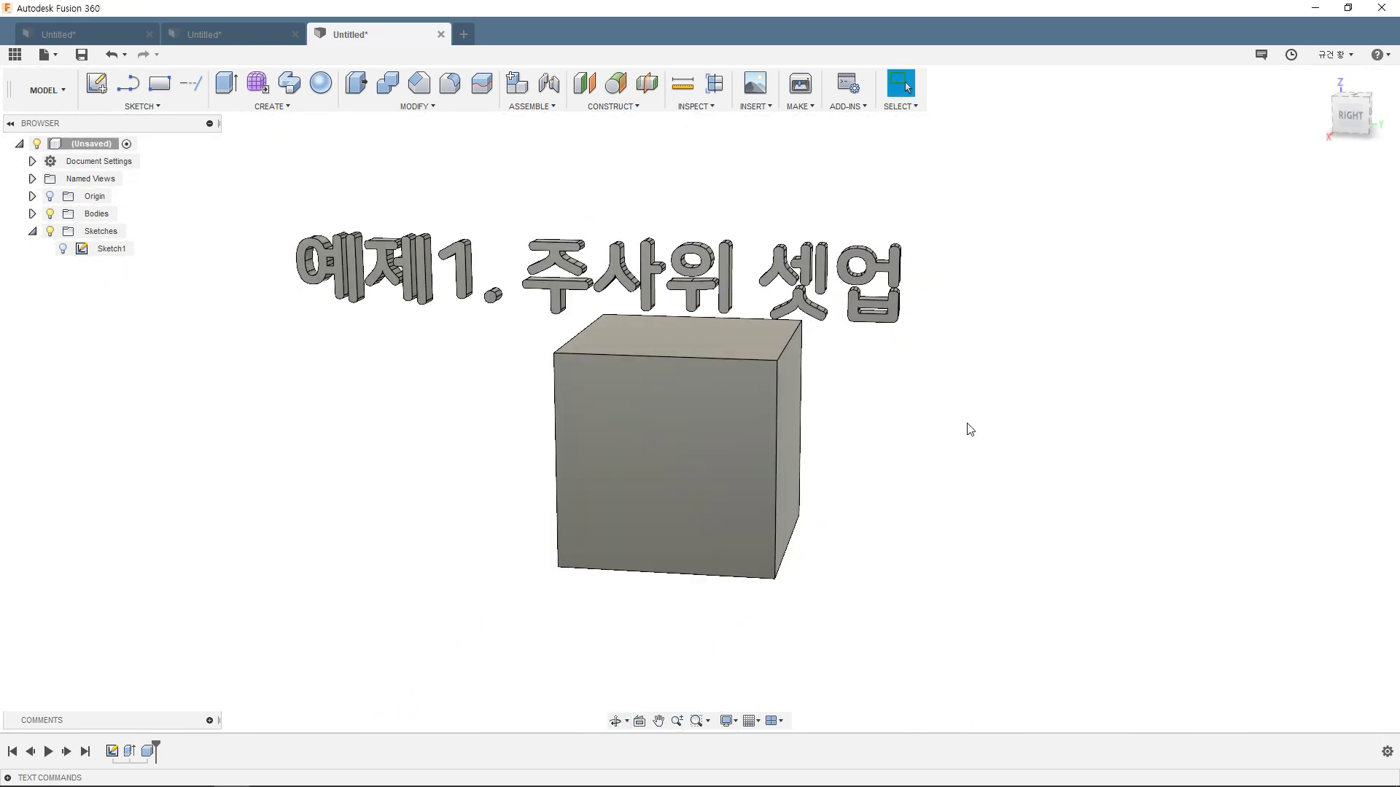
Step: Move the cube about 20 mm along negative X with Move/Copy
{"action": "key", "text": "m"}
{"action": "left_click", "coordinate": [690, 443]}
{"action": "mouse_move", "coordinate": [743, 438]}
{"action": "left_mouse_down"}
{"action": "mouse_move", "coordinate": [615, 565]}
{"action": "mouse_move", "coordinate": [547, 575]}
{"action": "left_mouse_up"}
{"action": "key", "text": "Return"}
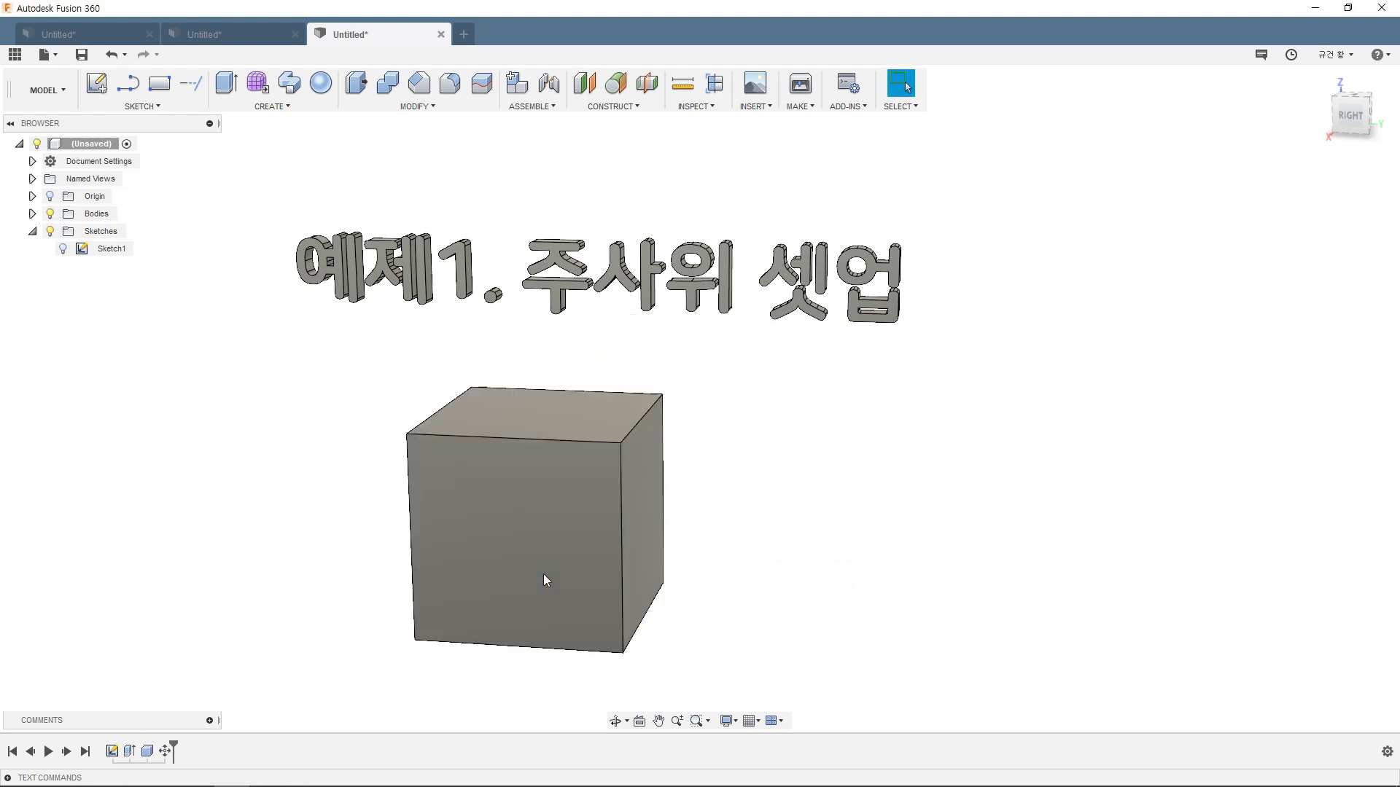
{"action": "mouse_move", "coordinate": [544, 574]}
{"action": "middle_mouse_down", "text": "shift"}
{"action": "mouse_move", "coordinate": [612, 504]}
{"action": "mouse_move", "coordinate": [856, 475]}
{"action": "mouse_move", "coordinate": [756, 474]}
{"action": "middle_mouse_up", "text": "shift"}
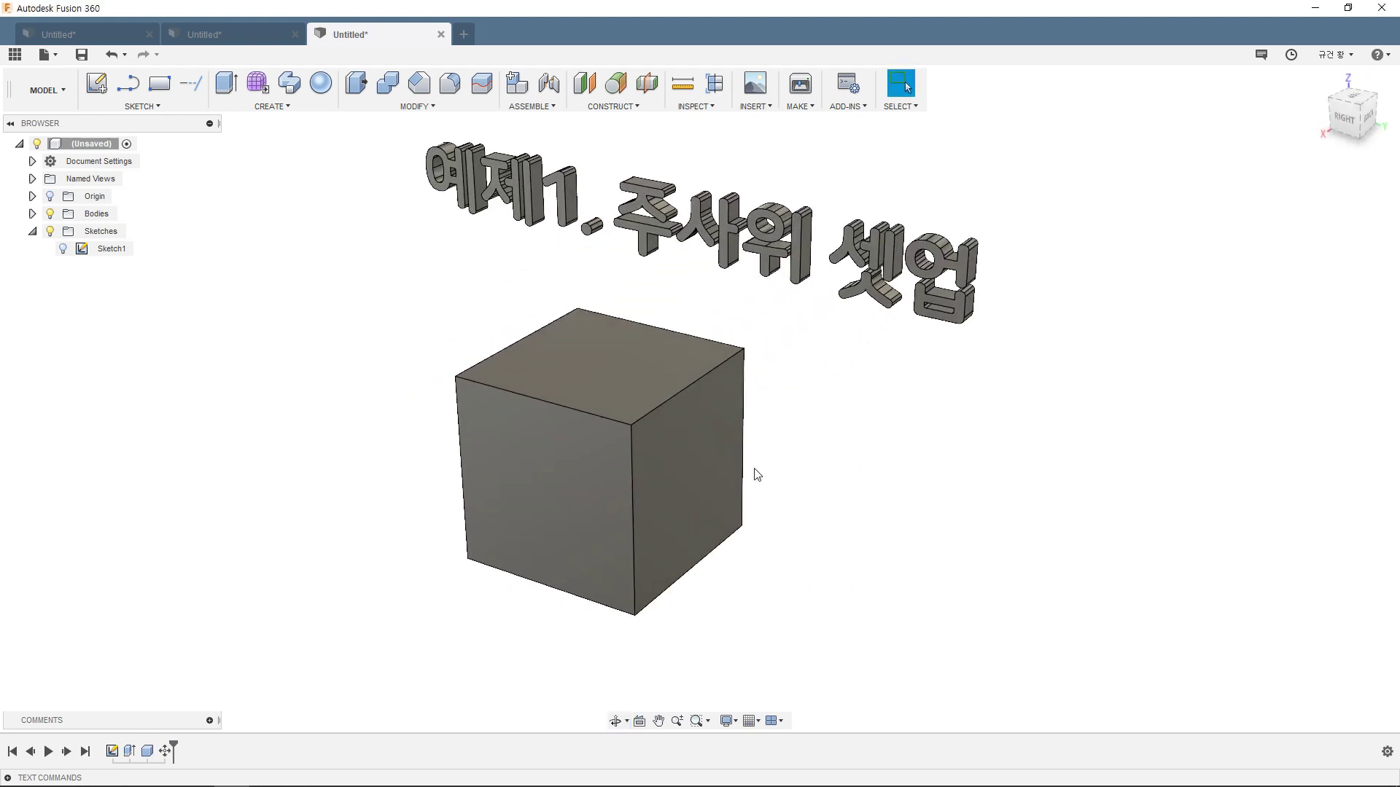
Step: Open and dismiss the Create menu, then orbit toward the right-side view
{"action": "left_click", "coordinate": [272, 106]}
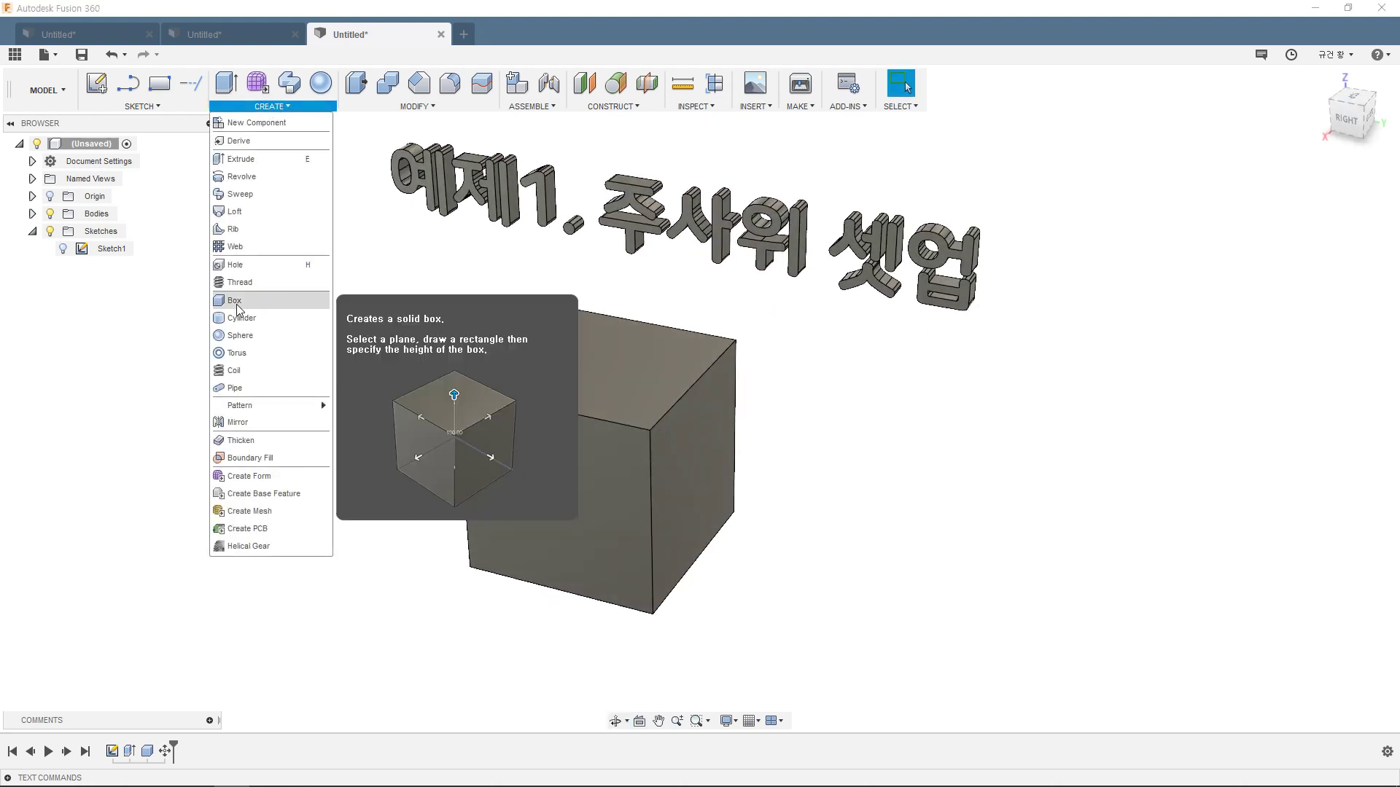
{"action": "left_click", "coordinate": [630, 564]}
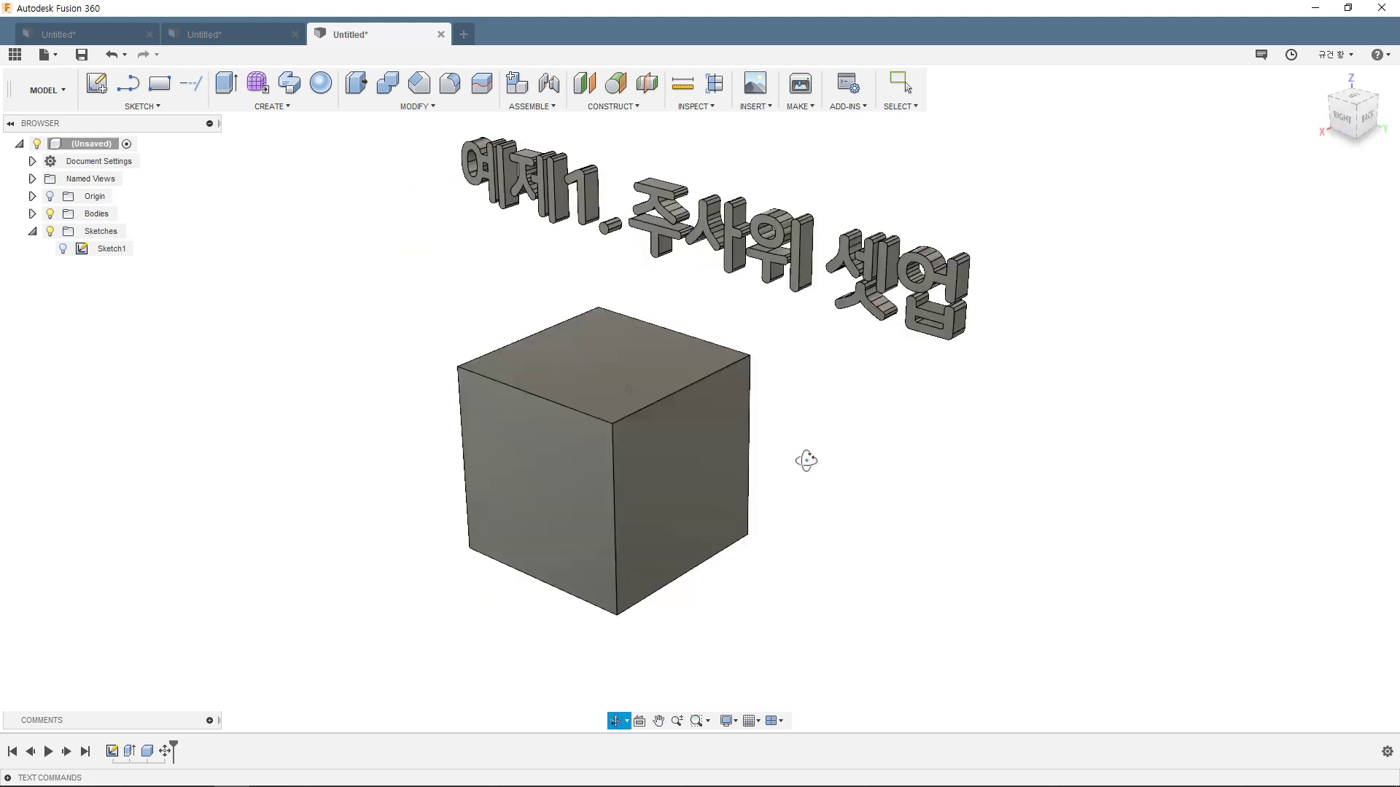
{"action": "mouse_move", "coordinate": [806, 460]}
{"action": "middle_mouse_down", "text": "shift"}
{"action": "mouse_move", "coordinate": [931, 465]}
{"action": "mouse_move", "coordinate": [1043, 390]}
{"action": "middle_mouse_up", "text": "shift"}
Step: Fillet all twelve edges of the cube with a 5 mm radius
{"action": "left_click", "coordinate": [1351, 115]}
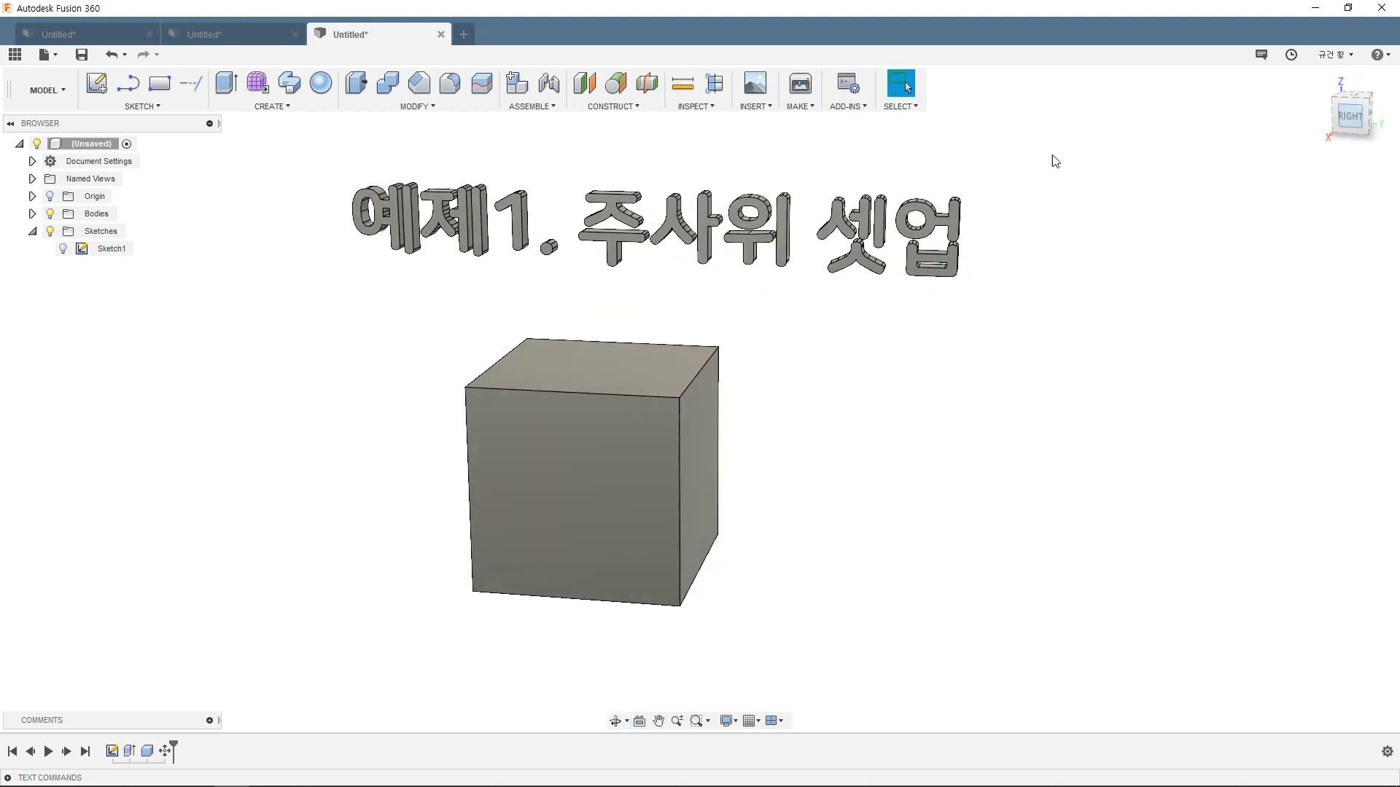
{"action": "key", "text": "f"}
{"action": "left_click_drag", "start_coordinate": [372, 360], "coordinate": [901, 681]}
{"action": "mouse_move", "coordinate": [902, 681]}
{"action": "middle_mouse_down", "text": "shift"}
{"action": "mouse_move", "coordinate": [766, 484]}
{"action": "mouse_move", "coordinate": [758, 504]}
{"action": "middle_mouse_up", "text": "shift"}
{"action": "key", "text": "Return"}
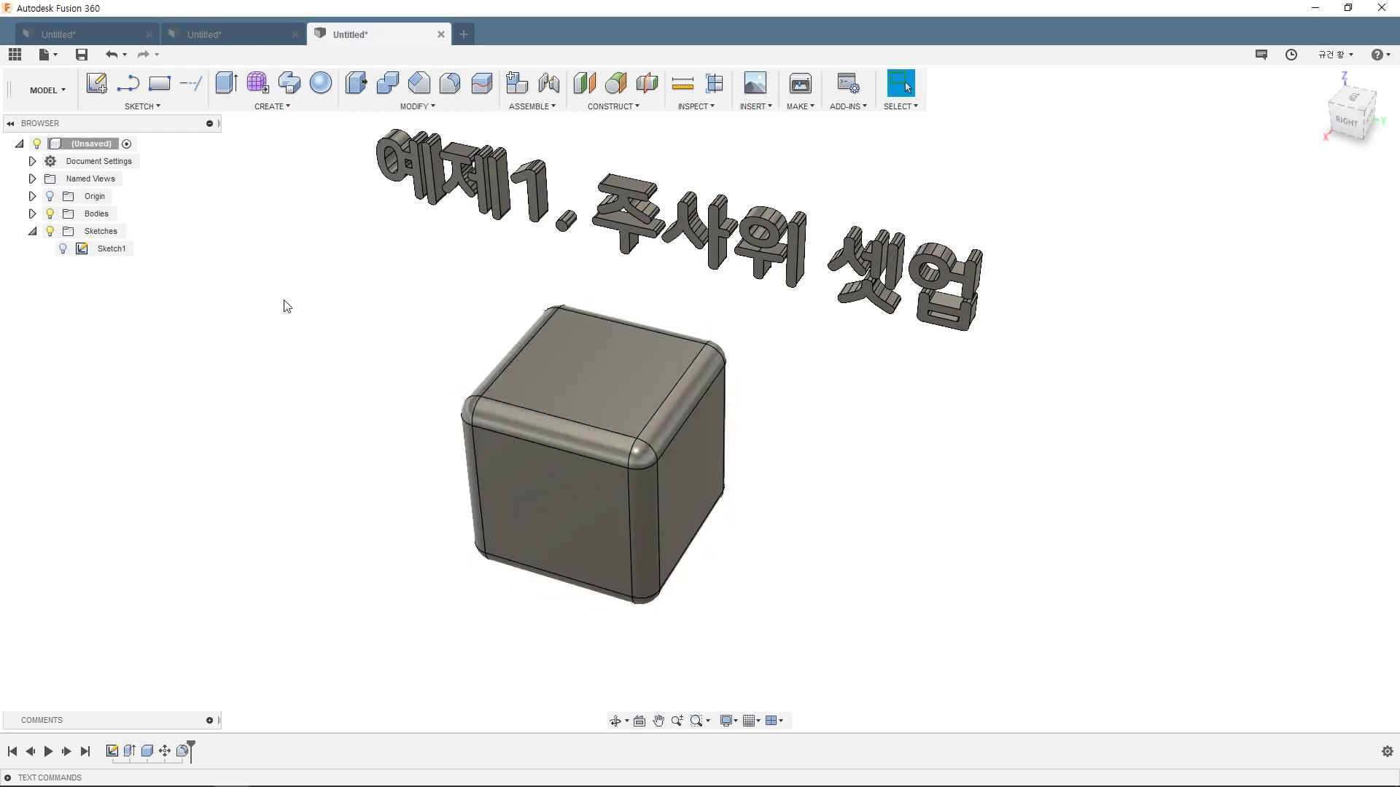
Step: Start a sketch on the cube's front face and place a sketch point on it
{"action": "key", "text": "s"}
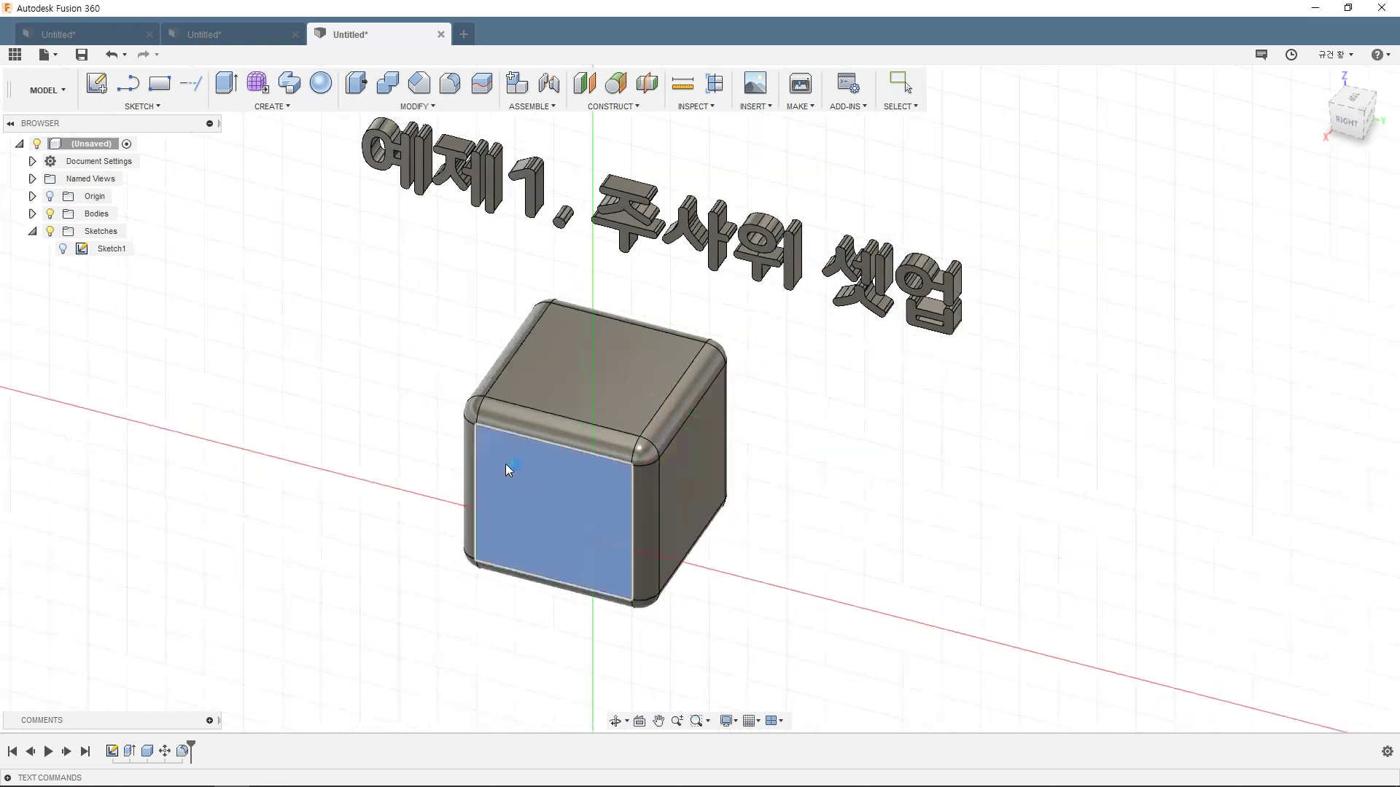
{"action": "left_click", "coordinate": [505, 464]}
{"action": "left_click", "coordinate": [655, 480]}
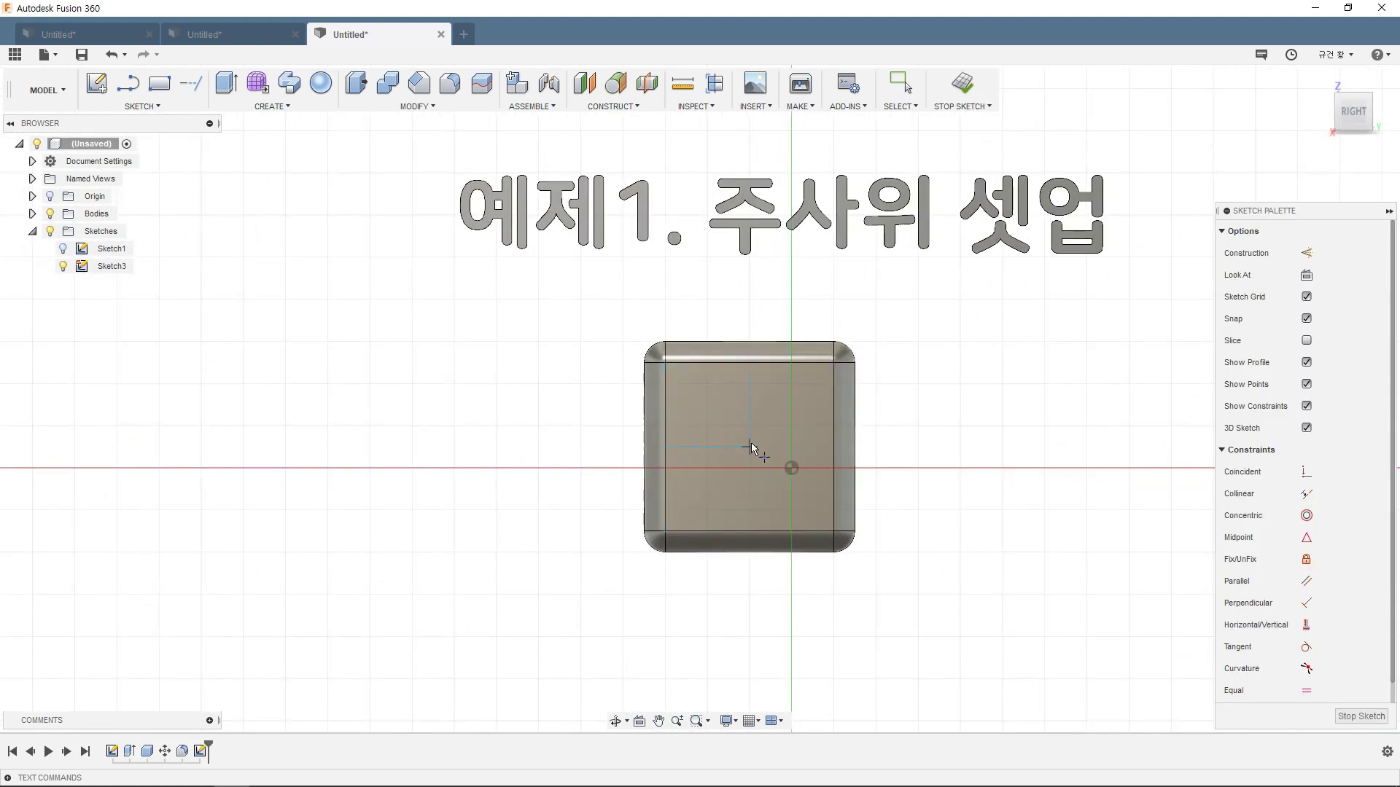
{"action": "left_click", "coordinate": [750, 446]}
{"action": "left_click", "coordinate": [749, 448]}
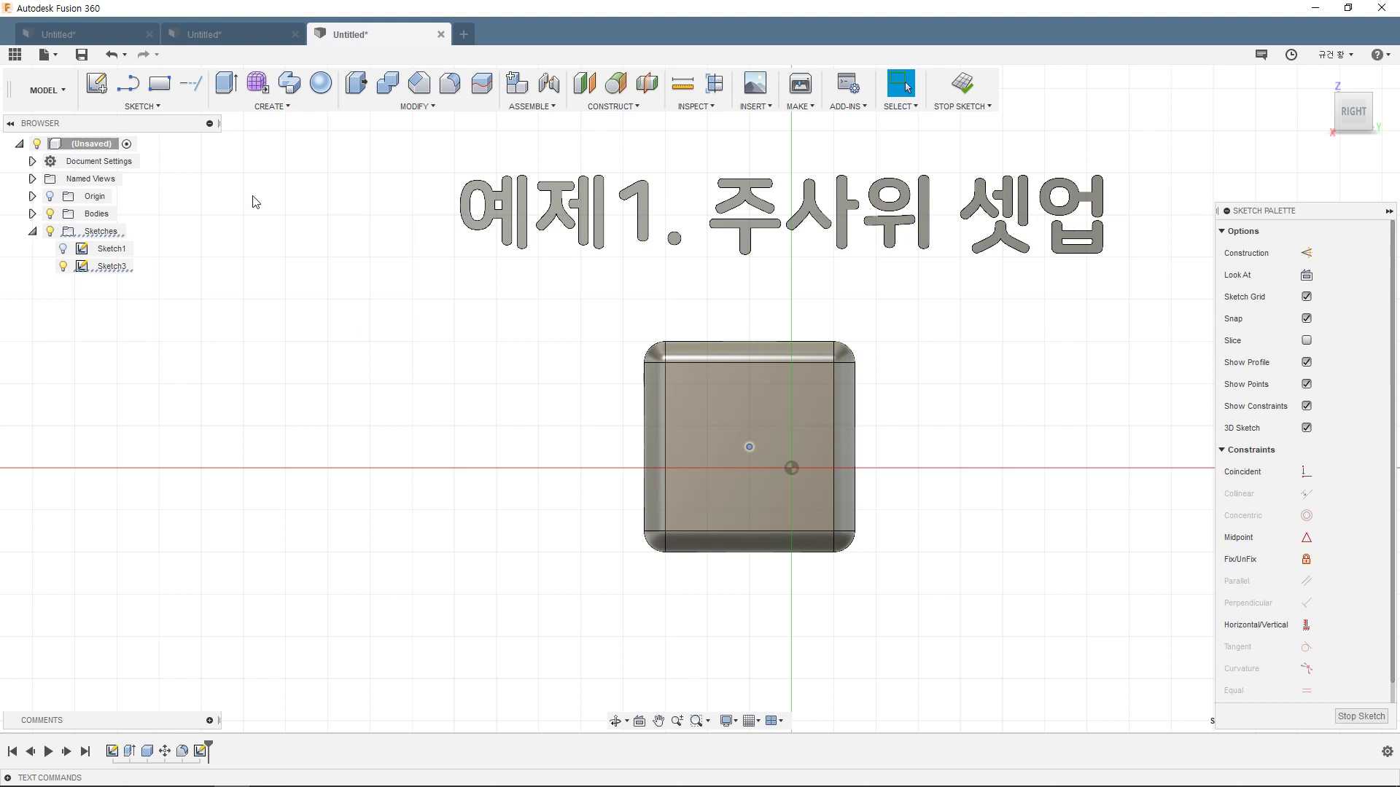
Step: Pattern the point into a 3×3 rectangular grid using Spacing and Symmetric in both directions
{"action": "left_click", "coordinate": [150, 111]}
{"action": "left_click", "coordinate": [162, 465]}
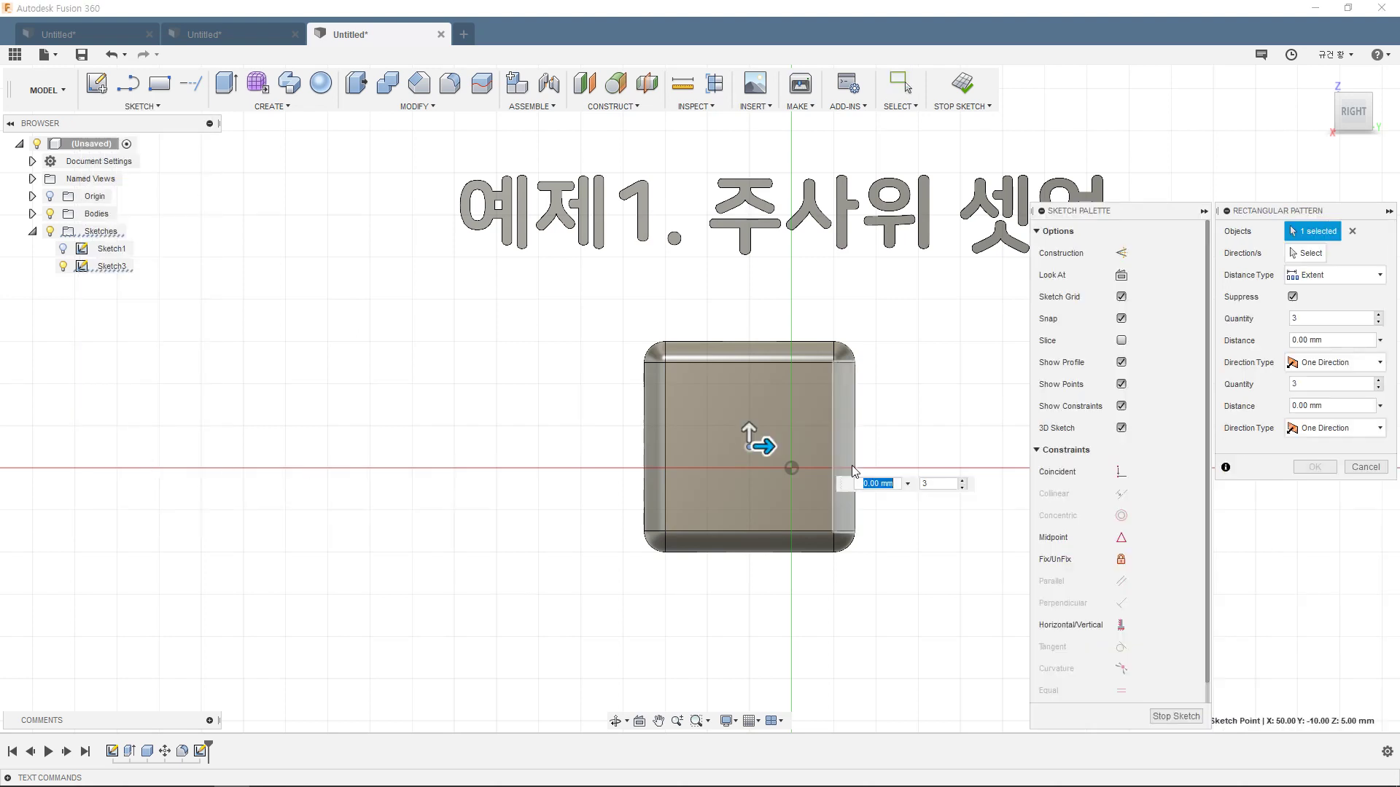
{"action": "mouse_move", "coordinate": [762, 446]}
{"action": "left_mouse_down"}
{"action": "mouse_move", "coordinate": [804, 446]}
{"action": "mouse_move", "coordinate": [749, 394]}
{"action": "mouse_move", "coordinate": [749, 367]}
{"action": "left_mouse_up"}
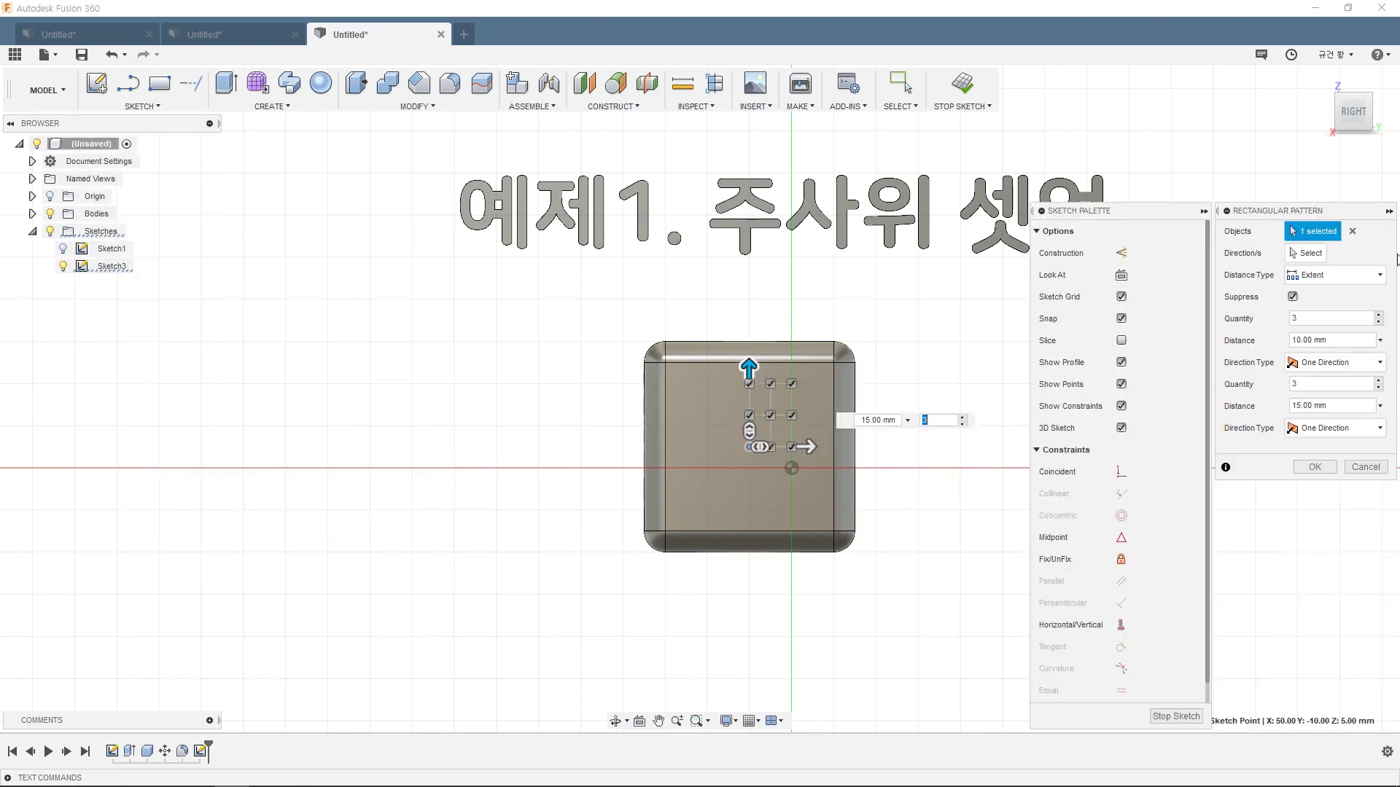
{"action": "left_click", "coordinate": [1327, 273]}
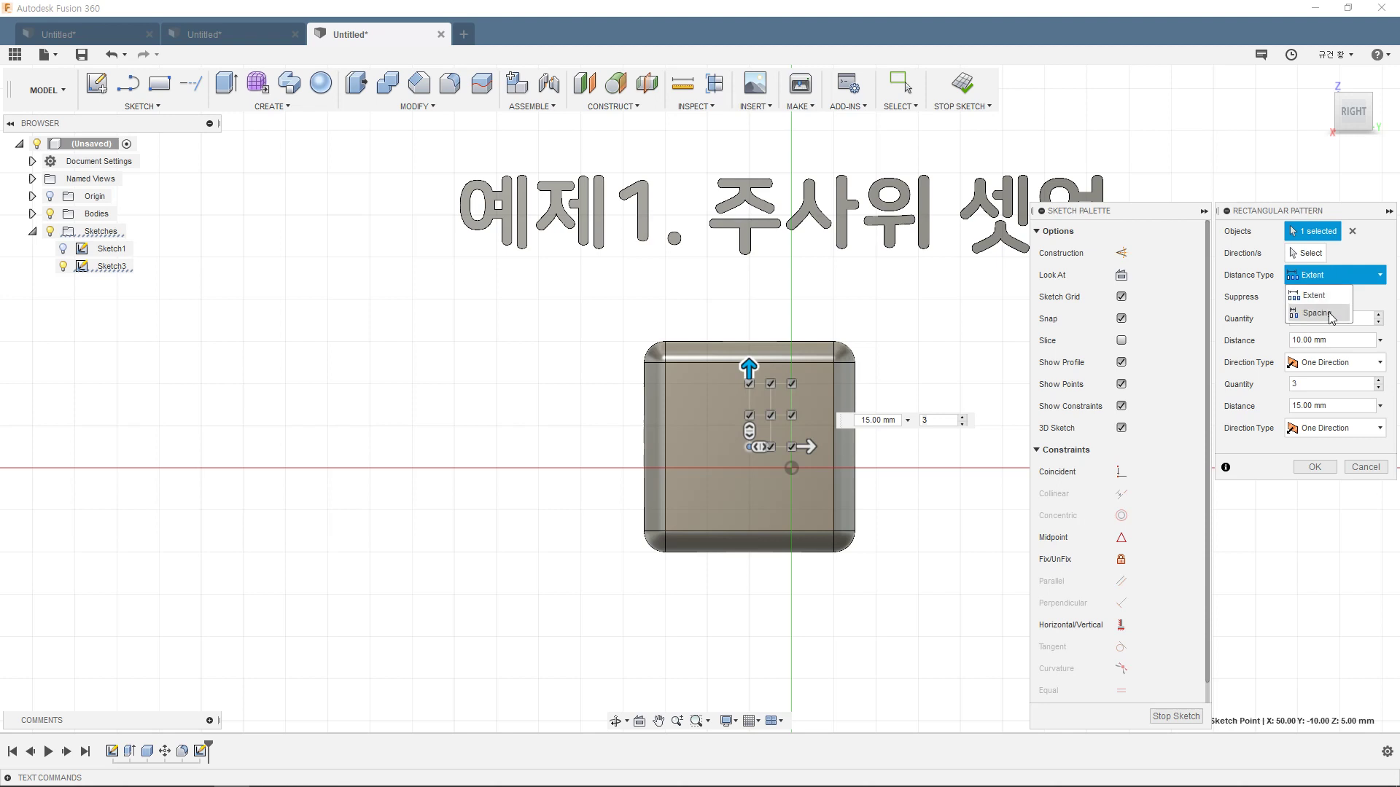
{"action": "left_click", "coordinate": [1332, 319]}
{"action": "left_click", "coordinate": [1331, 362]}
{"action": "left_click", "coordinate": [1321, 401]}
{"action": "left_click", "coordinate": [1334, 428]}
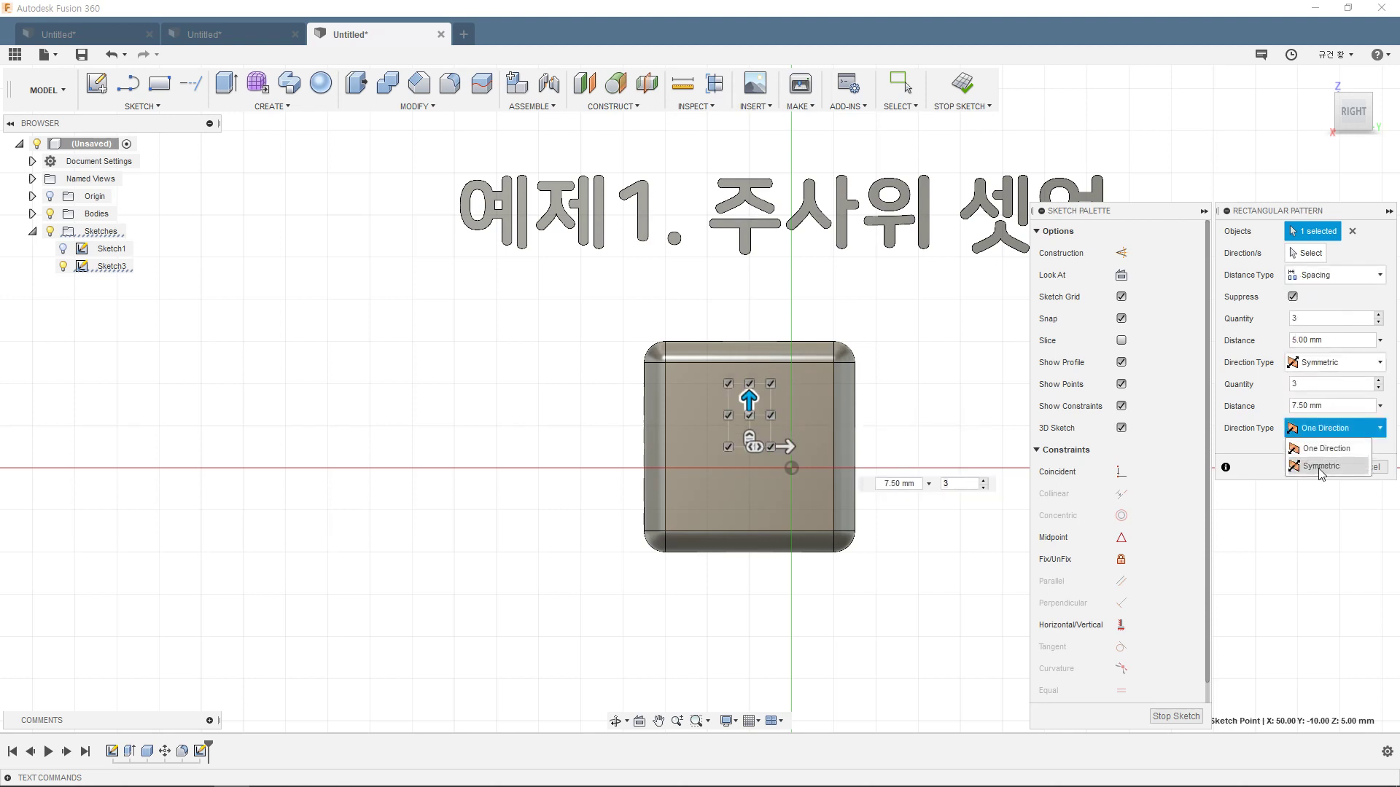
{"action": "left_click", "coordinate": [1321, 466]}
Step: Set the grid's vertical spacing to 12 mm, widen the horizontal spacing, and confirm
{"action": "left_click_drag", "start_coordinate": [749, 405], "coordinate": [751, 378]}
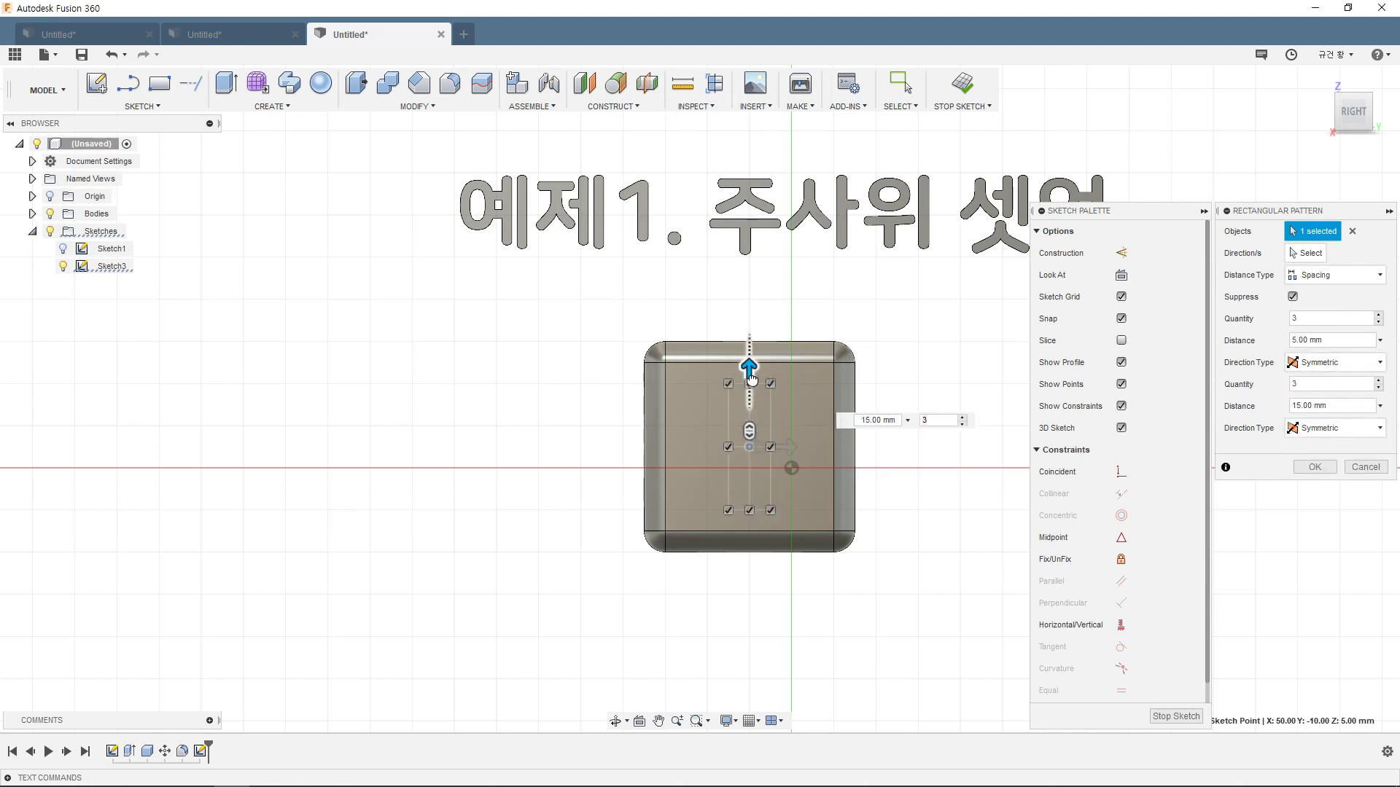
{"action": "scroll", "coordinate": [752, 438], "scroll_direction": "up", "scroll_amount": 3}
{"action": "left_click_drag", "start_coordinate": [748, 324], "coordinate": [748, 352]}
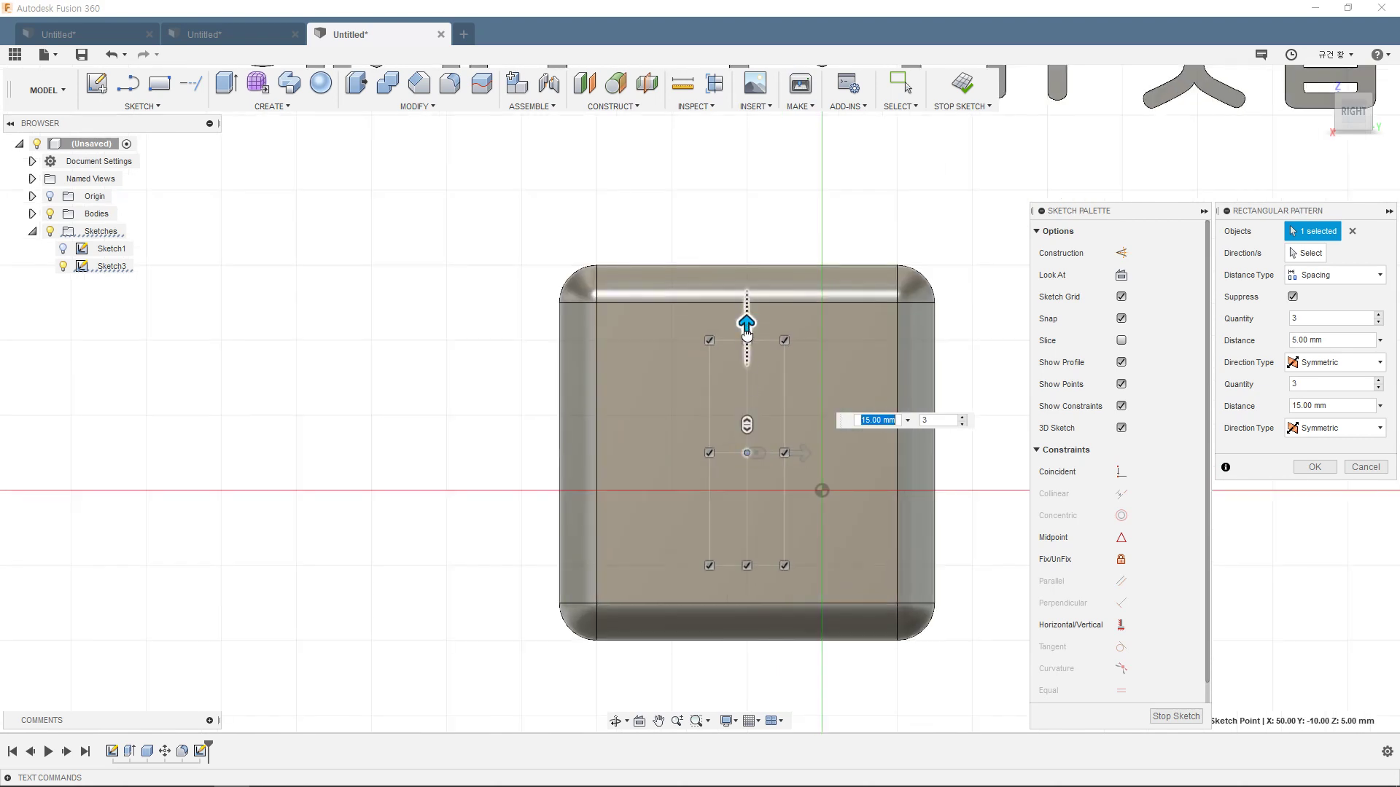
{"action": "left_click_drag", "start_coordinate": [800, 453], "coordinate": [849, 453]}
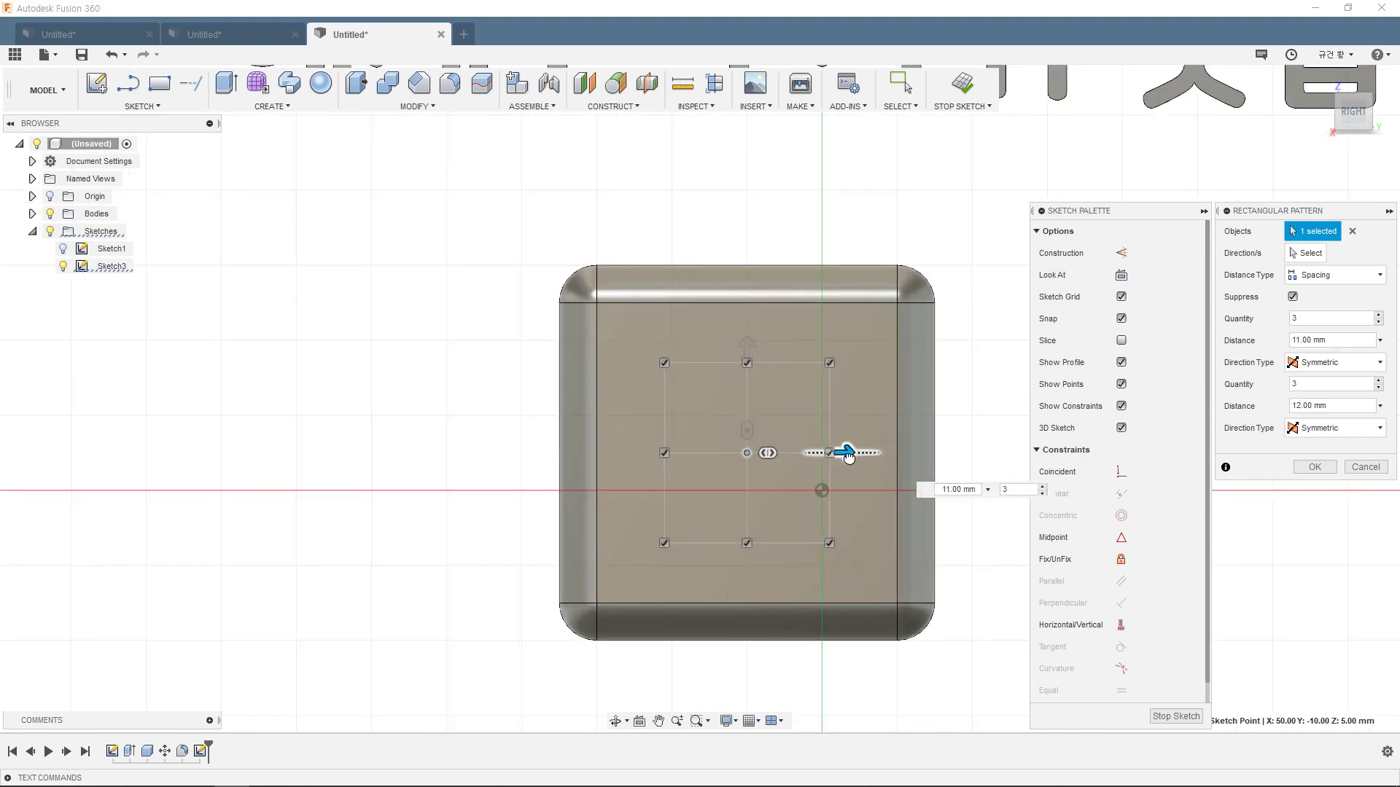
{"action": "left_click", "coordinate": [1314, 466]}
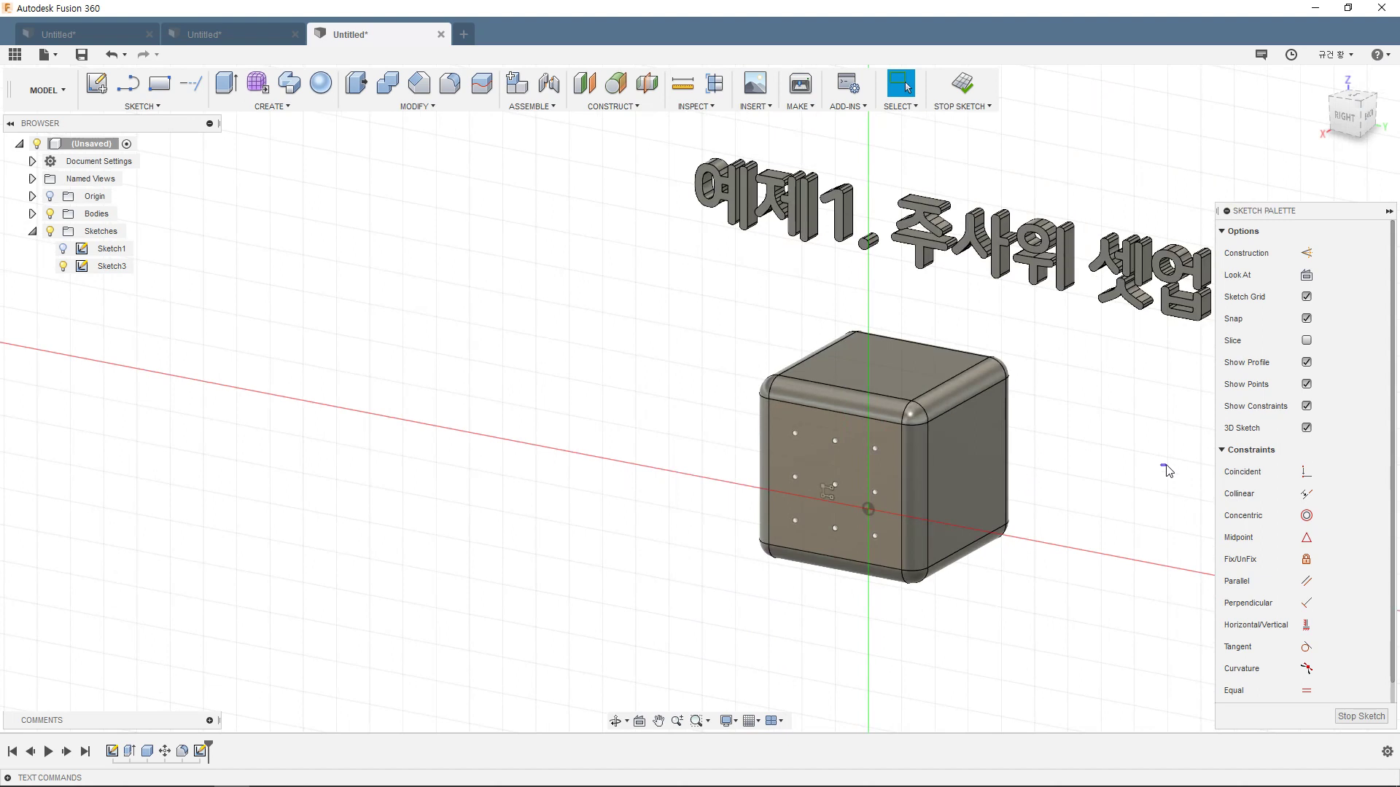
Step: Finish the sketch and cut an 8 mm sphere pip at the face's centre point
{"action": "middle_click_drag", "start_coordinate": [1167, 471], "coordinate": [910, 401]}
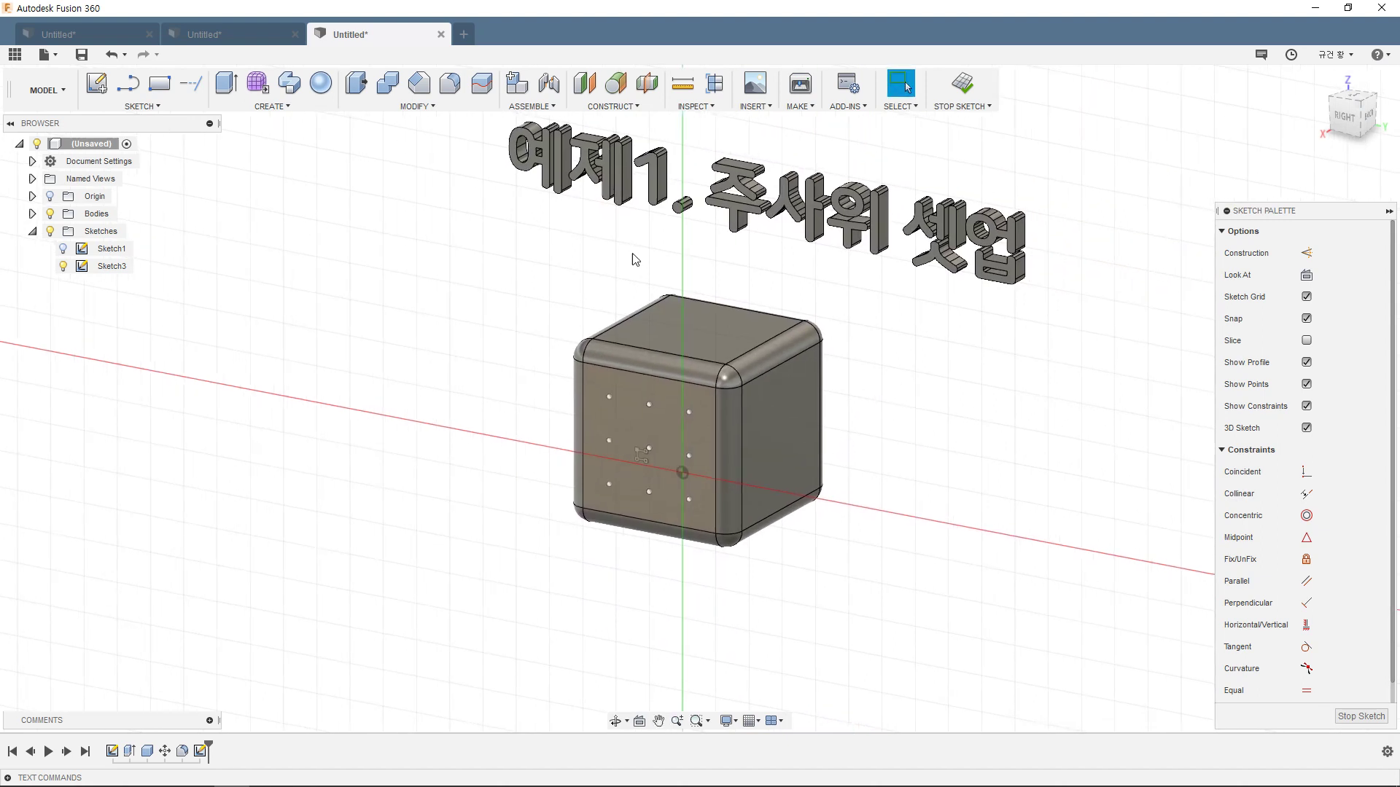
{"action": "left_click", "coordinate": [325, 87]}
{"action": "left_click", "coordinate": [652, 446]}
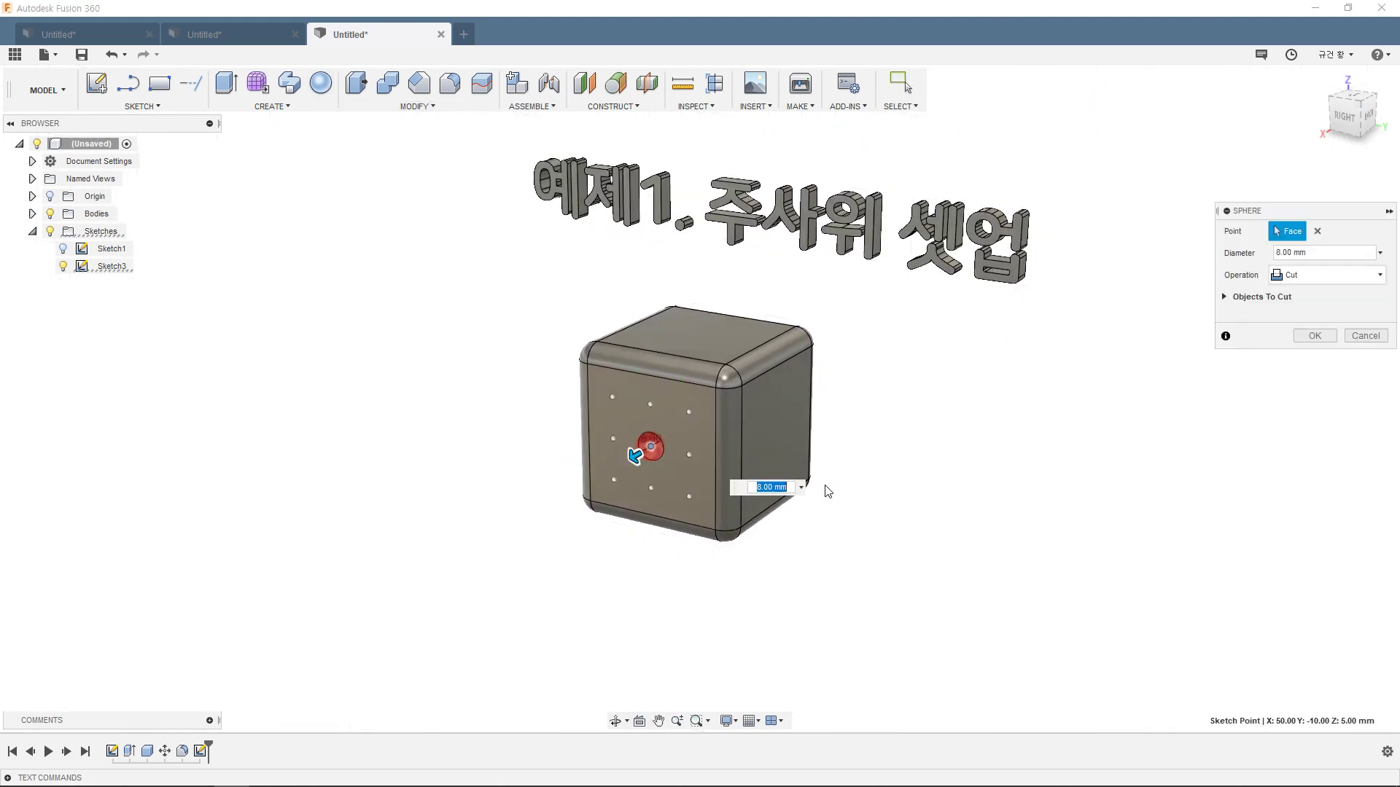
{"action": "key", "text": "Return"}
{"action": "middle_click_drag", "start_coordinate": [946, 443], "coordinate": [609, 408], "text": "shift"}
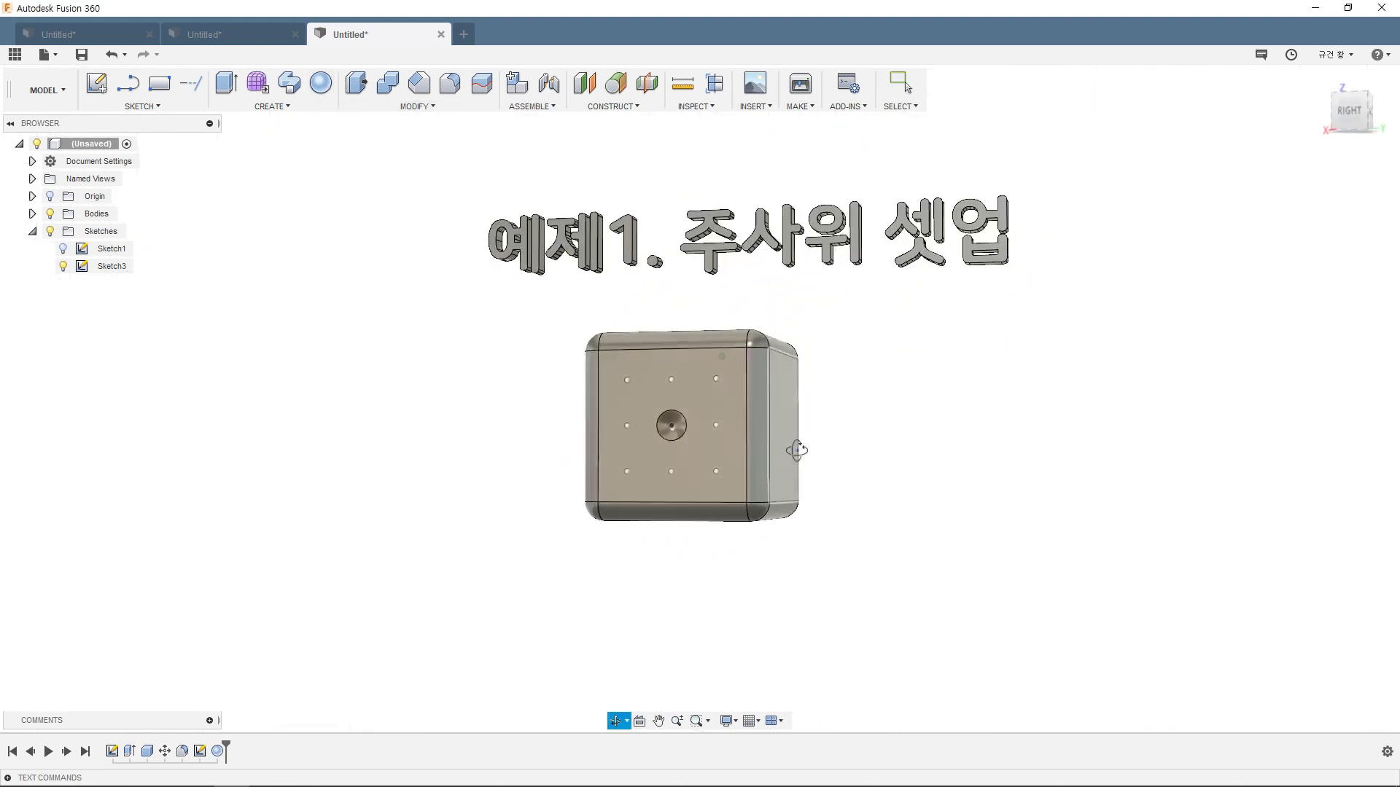
Step: Align the die body so a fresh dotted face turns forward
{"action": "left_click", "coordinate": [417, 107]}
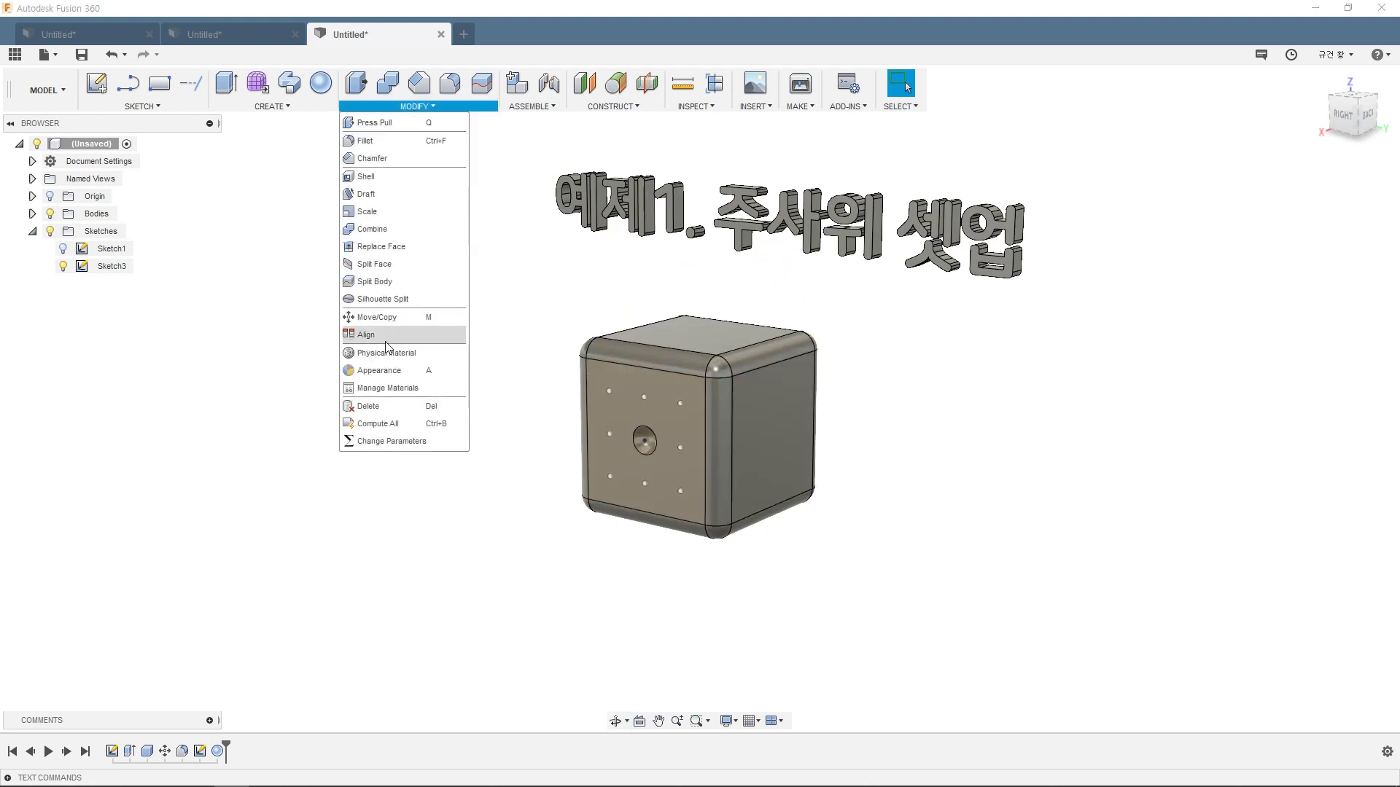
{"action": "left_click", "coordinate": [378, 338]}
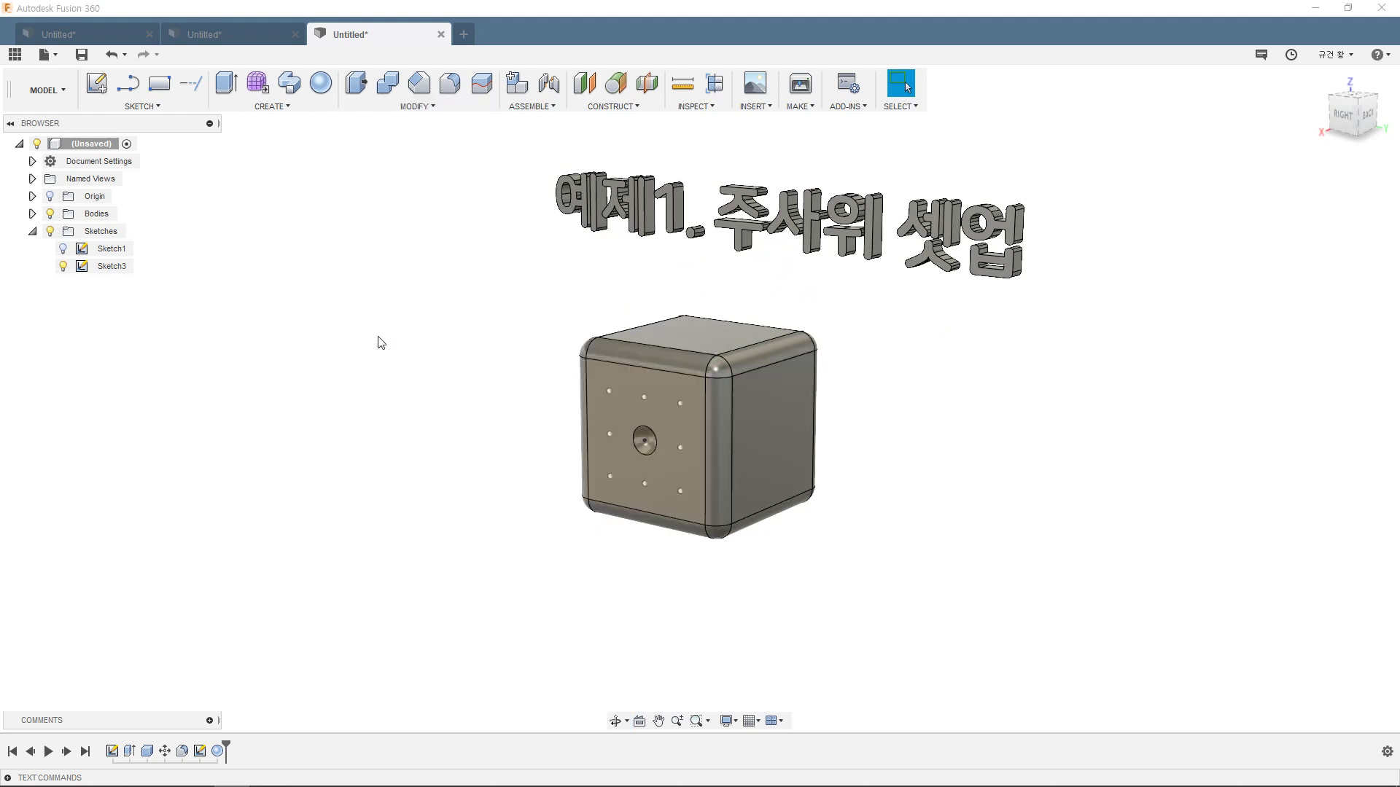
{"action": "left_click", "coordinate": [701, 343]}
{"action": "left_click", "coordinate": [644, 441]}
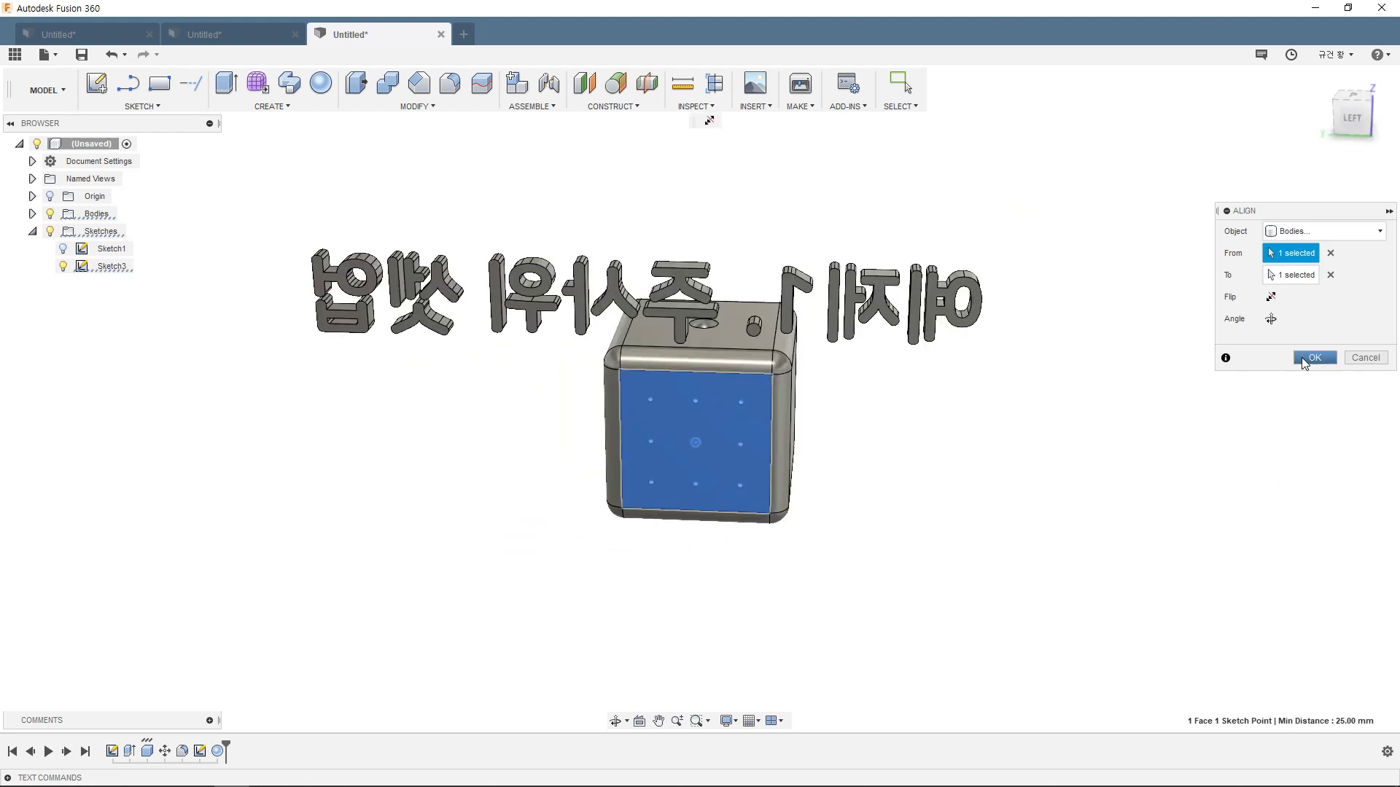
{"action": "left_click", "coordinate": [1303, 358]}
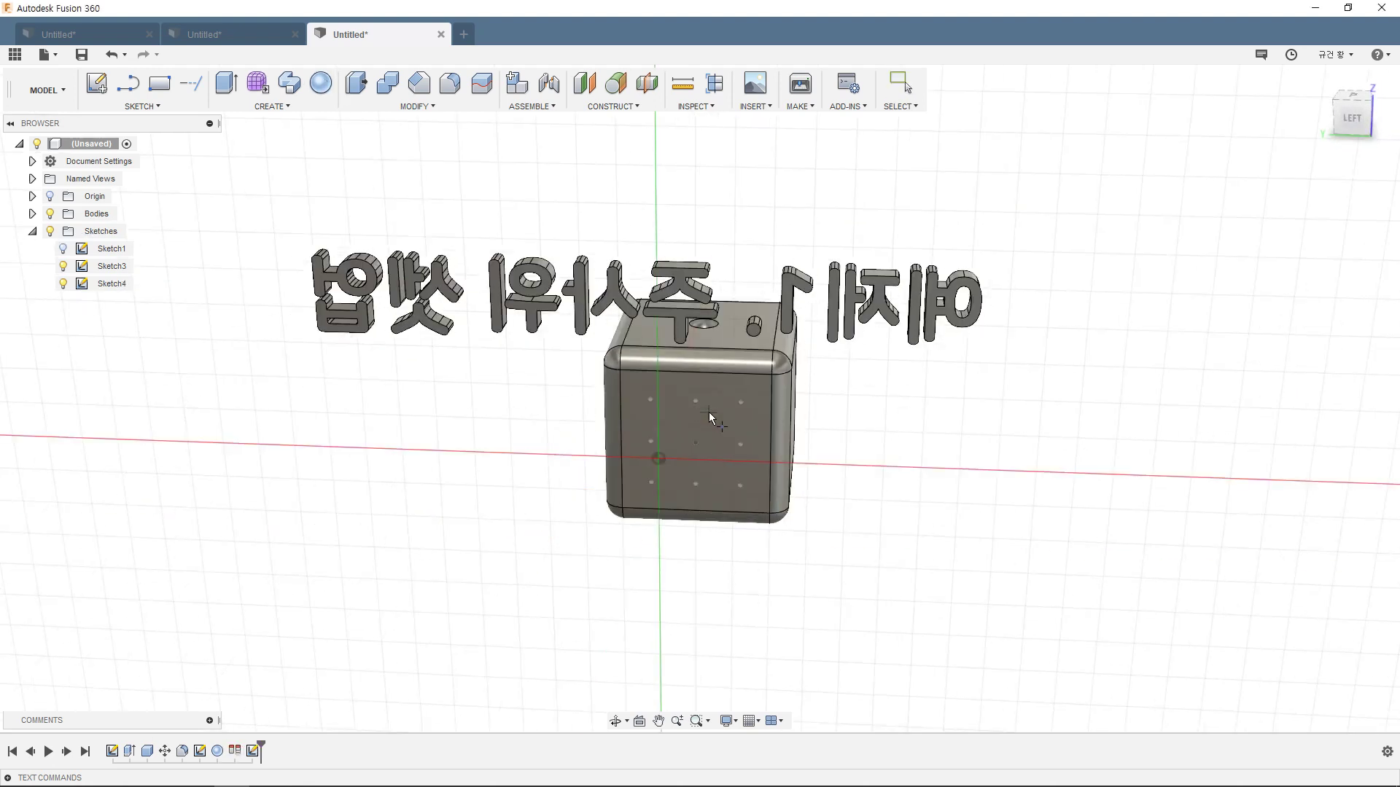
Step: Cut two spherical pips on the new face's sketch points
{"action": "left_click", "coordinate": [1353, 118]}
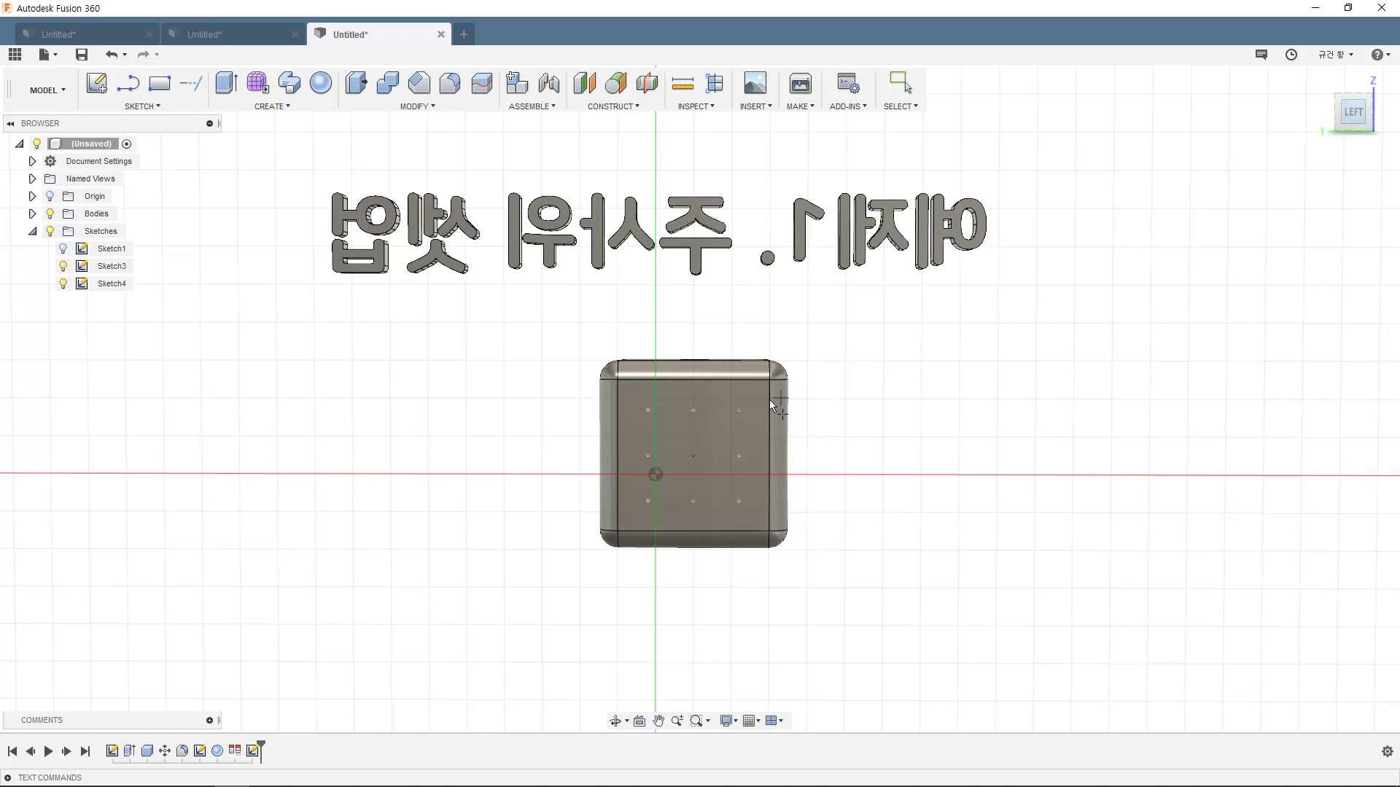
{"action": "key", "text": "Return"}
{"action": "left_click", "coordinate": [693, 412]}
{"action": "key", "text": "Return"}
{"action": "left_click", "coordinate": [678, 503]}
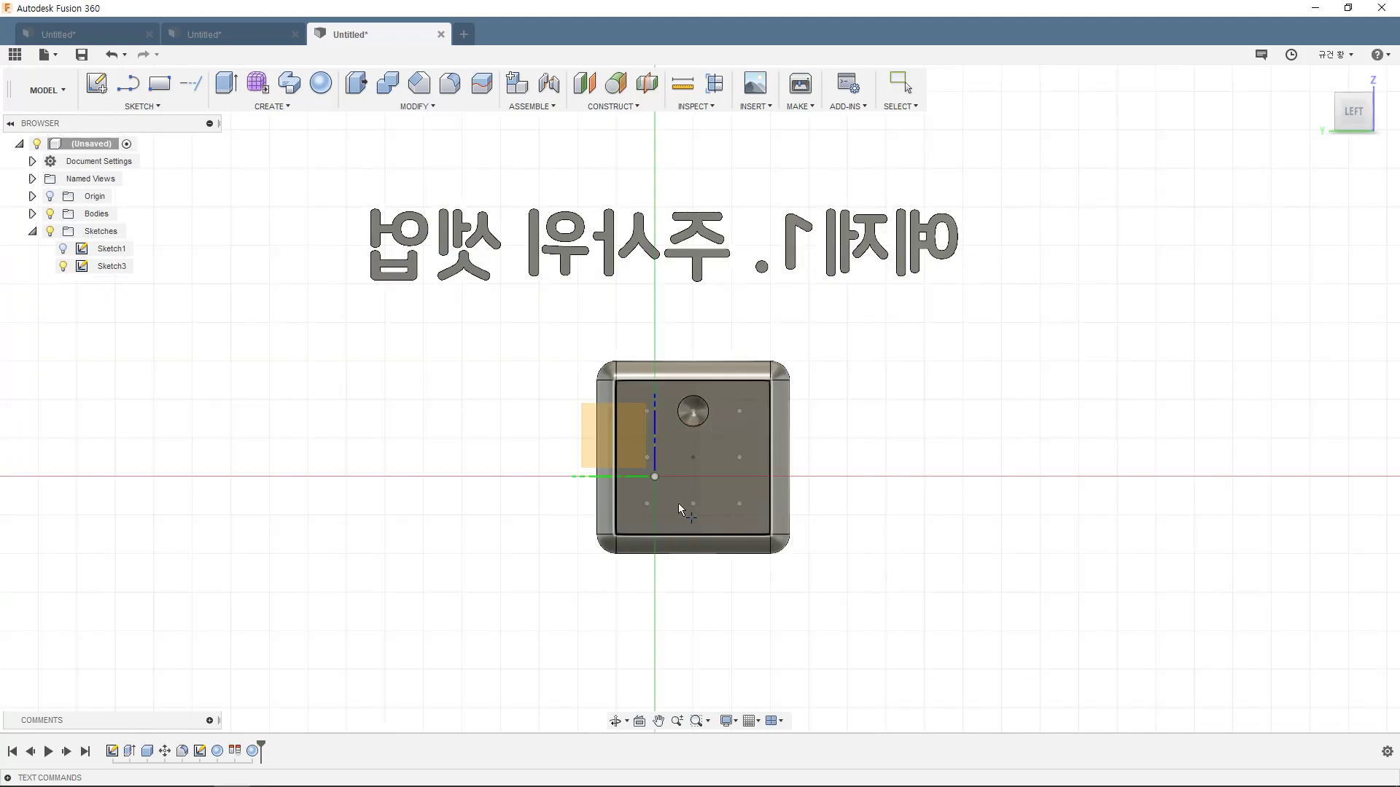
{"action": "left_click", "coordinate": [693, 504]}
{"action": "key", "text": "Return"}
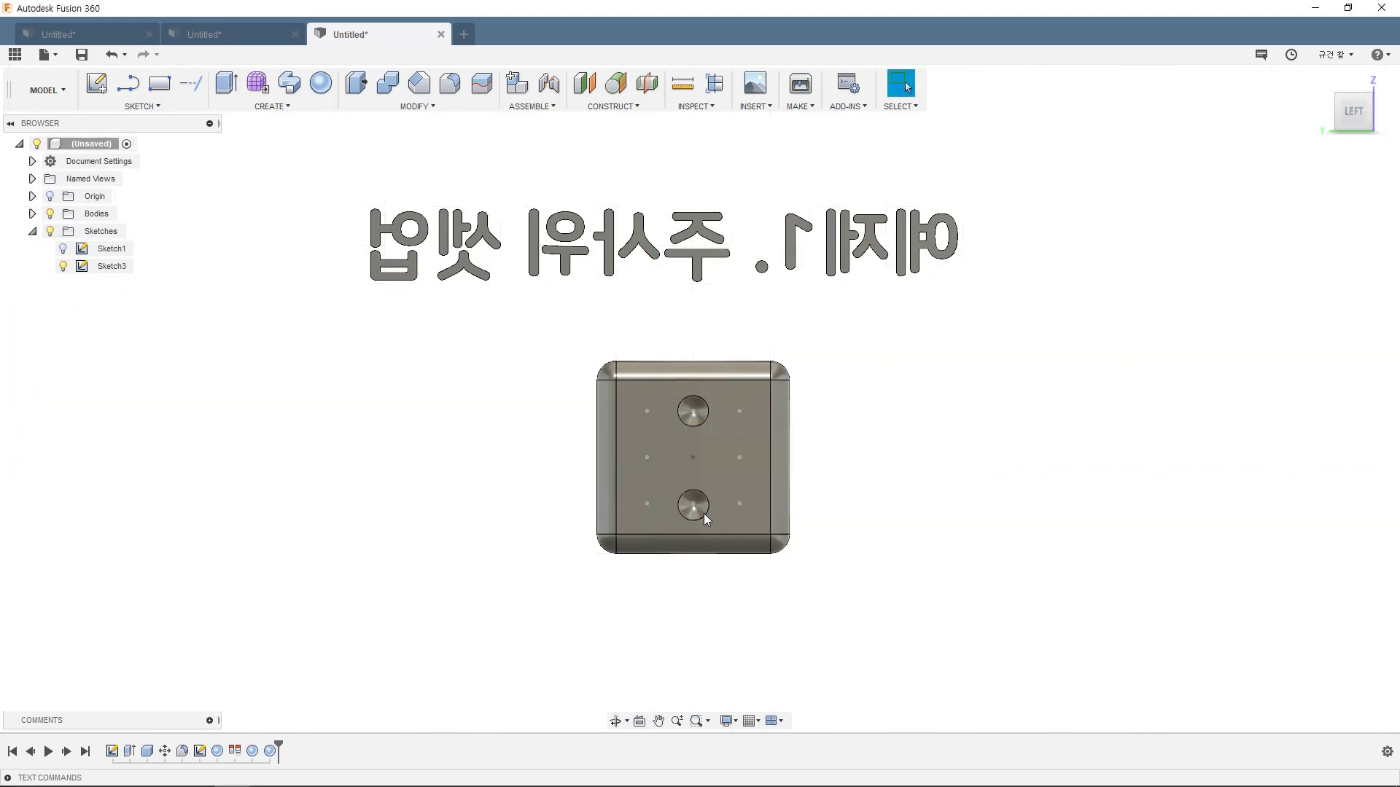
Step: Align the die body again to bring another dotted face forward
{"action": "middle_click_drag", "start_coordinate": [702, 513], "coordinate": [452, 116], "text": "shift"}
{"action": "left_click", "coordinate": [441, 107]}
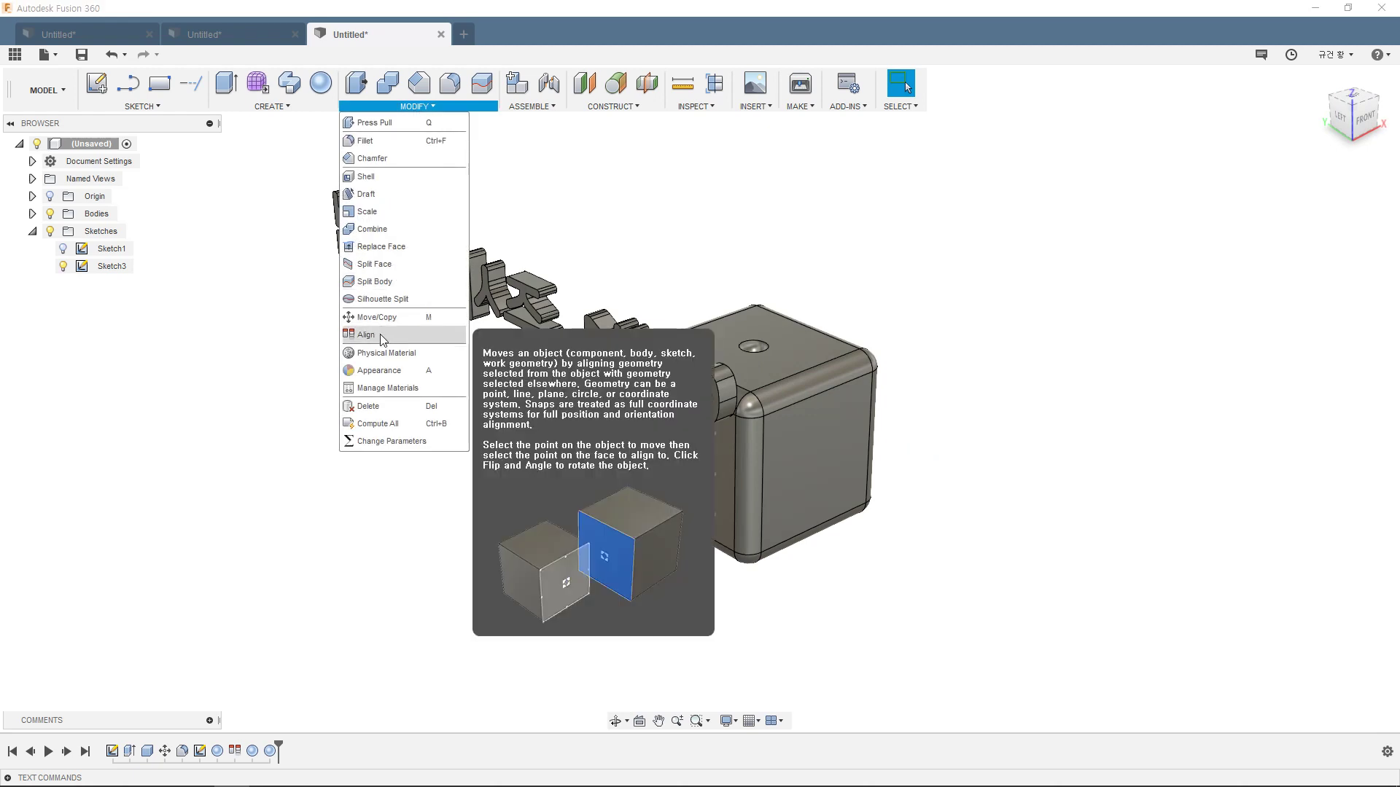
{"action": "left_click", "coordinate": [408, 335]}
{"action": "left_click", "coordinate": [819, 465]}
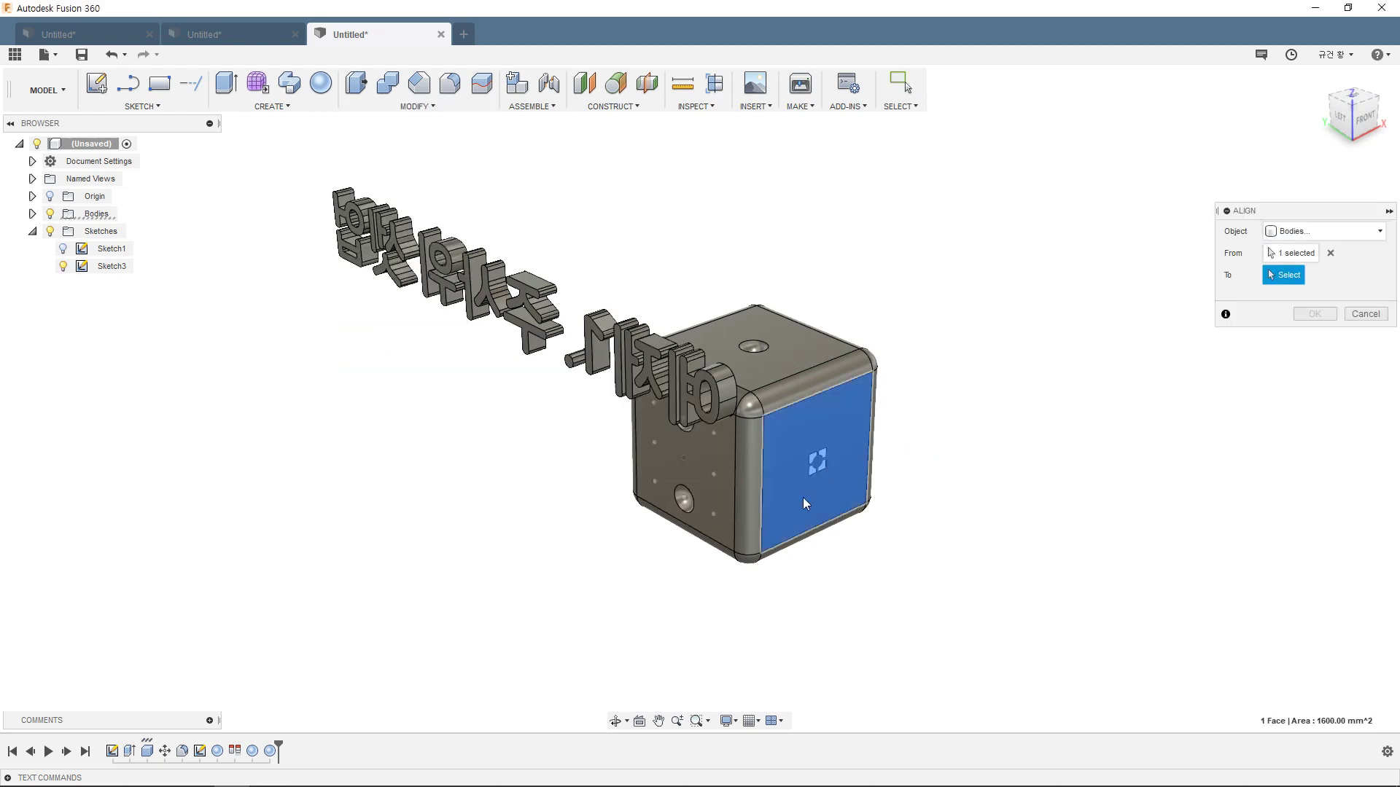
{"action": "left_click", "coordinate": [685, 466]}
{"action": "key", "text": "Return"}
Step: Cut three diagonal spherical pips: top-right, lower-left and centre on the front face
{"action": "middle_click_drag", "start_coordinate": [1062, 406], "coordinate": [857, 402], "text": "shift"}
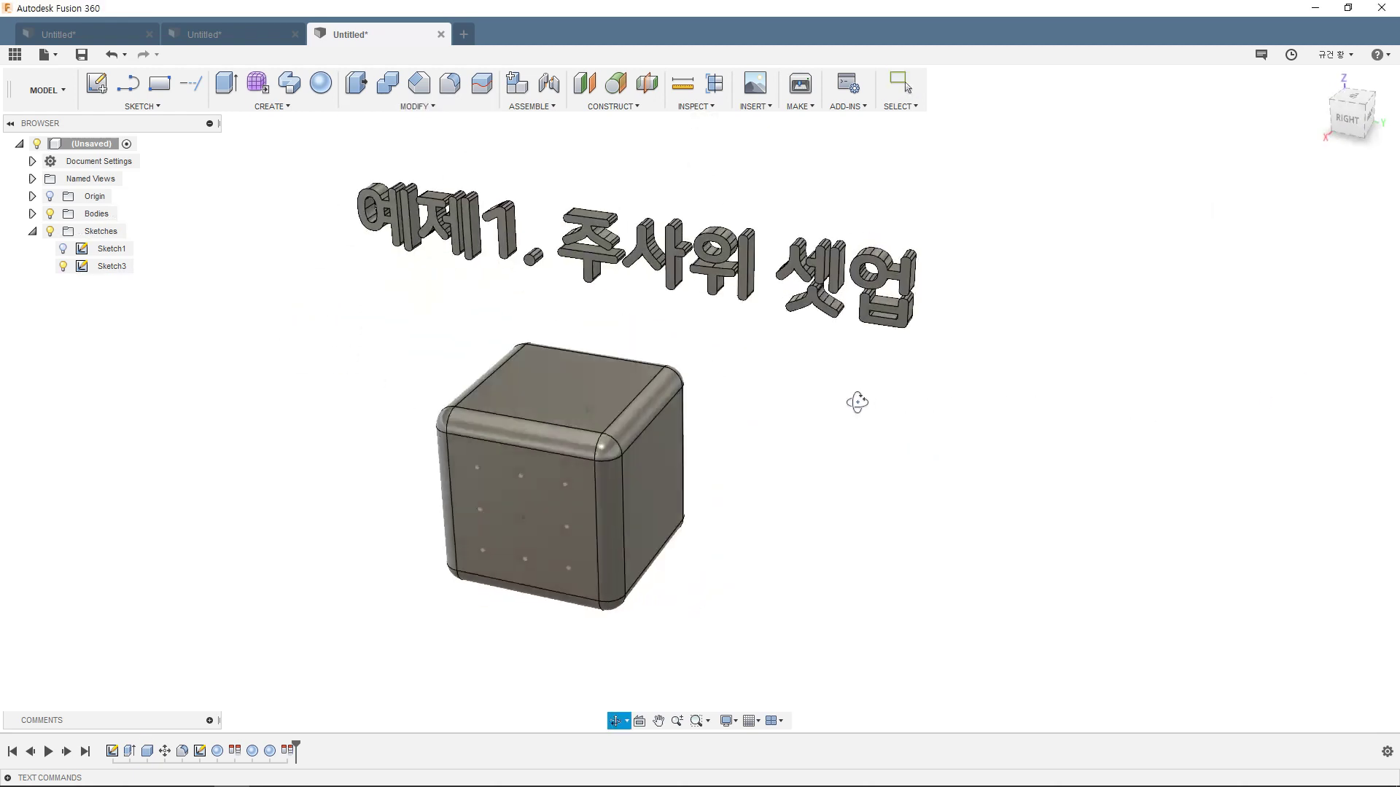
{"action": "key", "text": "Escape"}
{"action": "scroll", "coordinate": [636, 413], "scroll_direction": "up", "scroll_amount": 5}
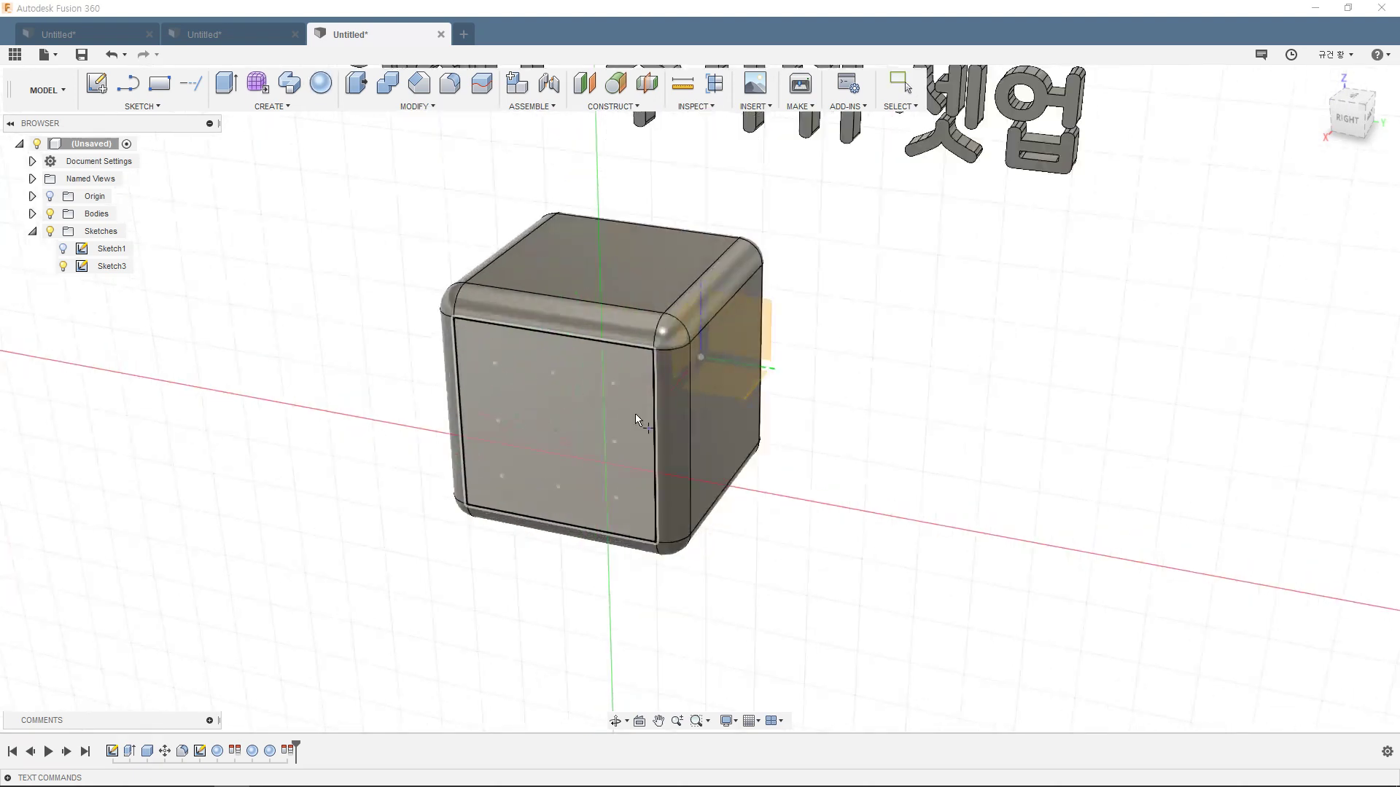
{"action": "left_click", "coordinate": [611, 403]}
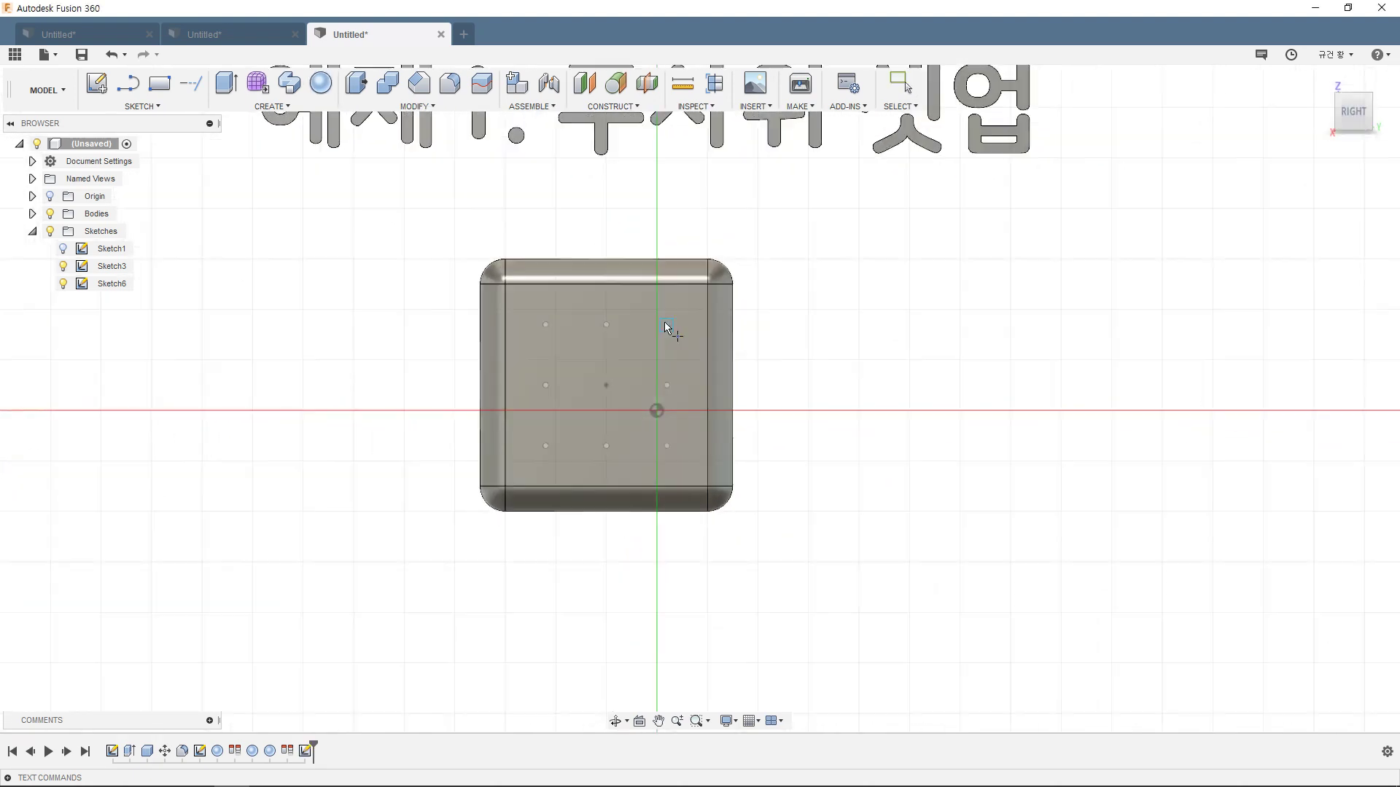
{"action": "left_click", "coordinate": [665, 328]}
{"action": "key", "text": "Return"}
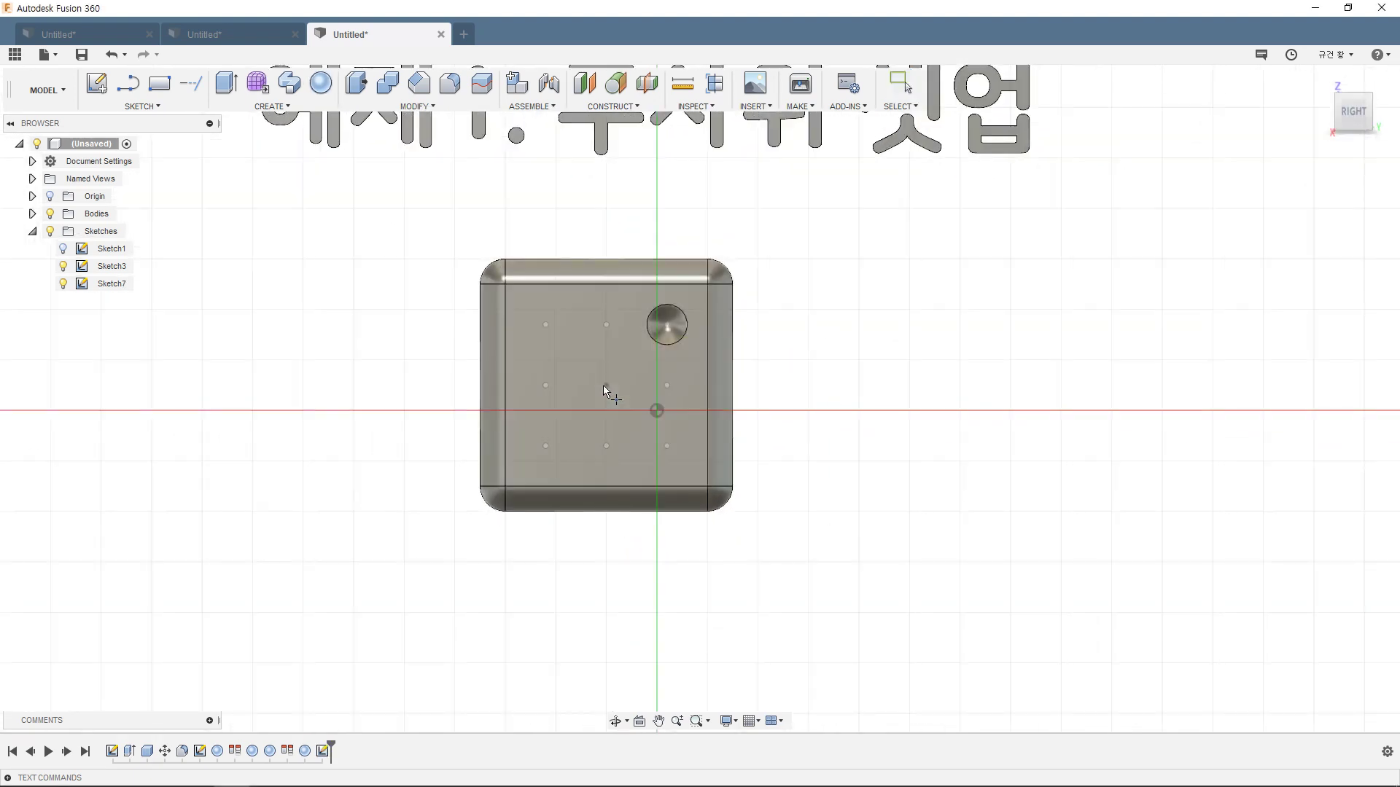
{"action": "left_click", "coordinate": [547, 447]}
{"action": "key", "text": "Return"}
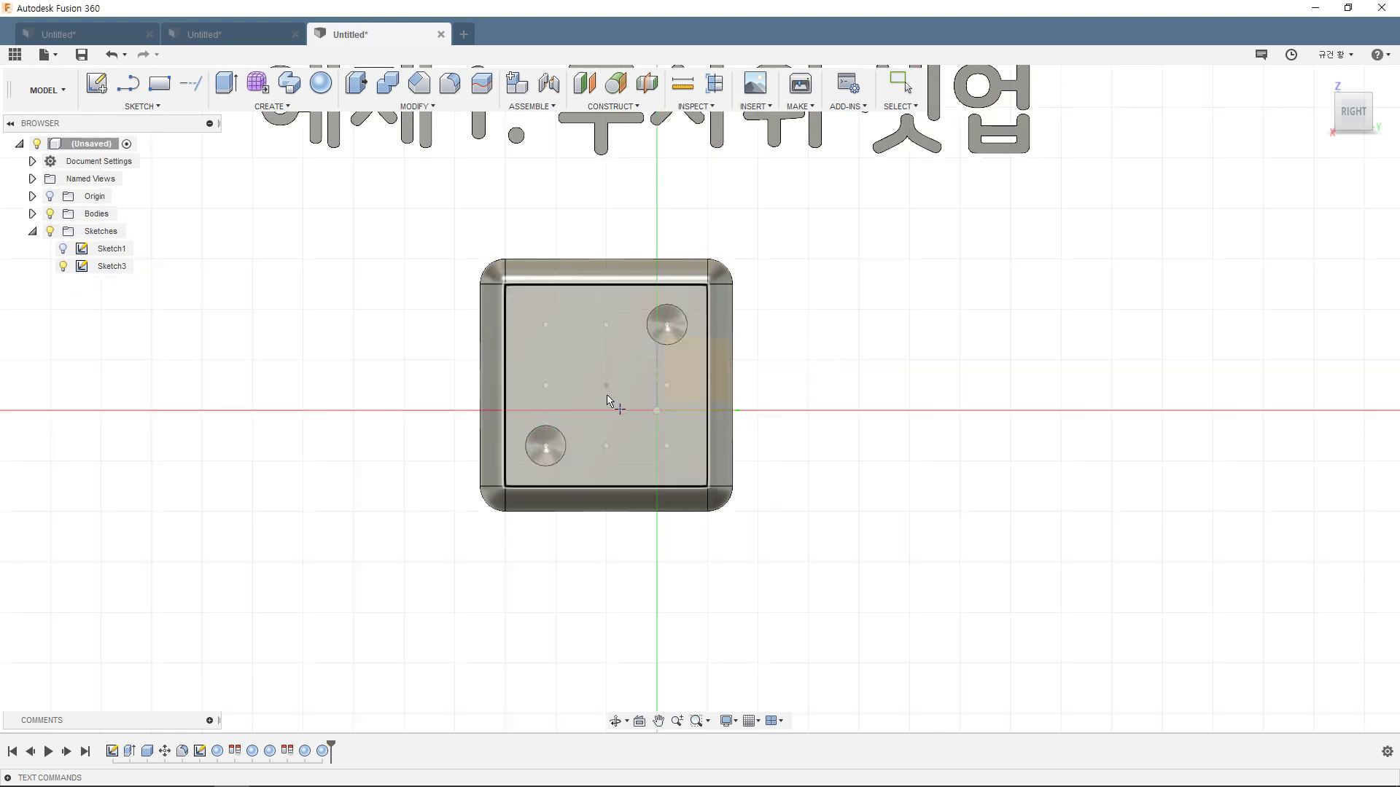
{"action": "left_click", "coordinate": [606, 386]}
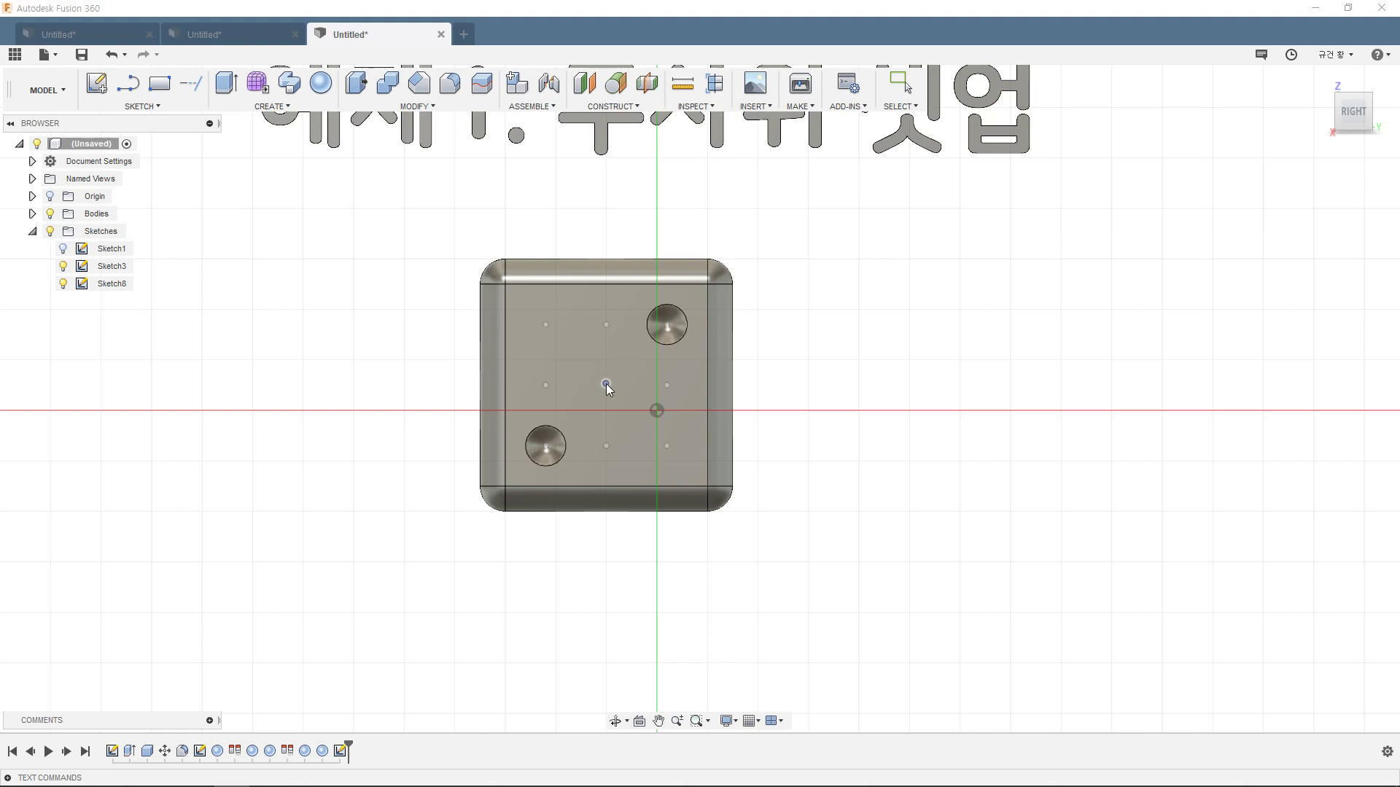
{"action": "left_click", "coordinate": [606, 384]}
{"action": "key", "text": "Return"}
Step: Align the die so the three-pip face rotates to the top
{"action": "middle_click_drag", "start_coordinate": [912, 375], "coordinate": [876, 403], "text": "shift"}
{"action": "key", "text": "Escape"}
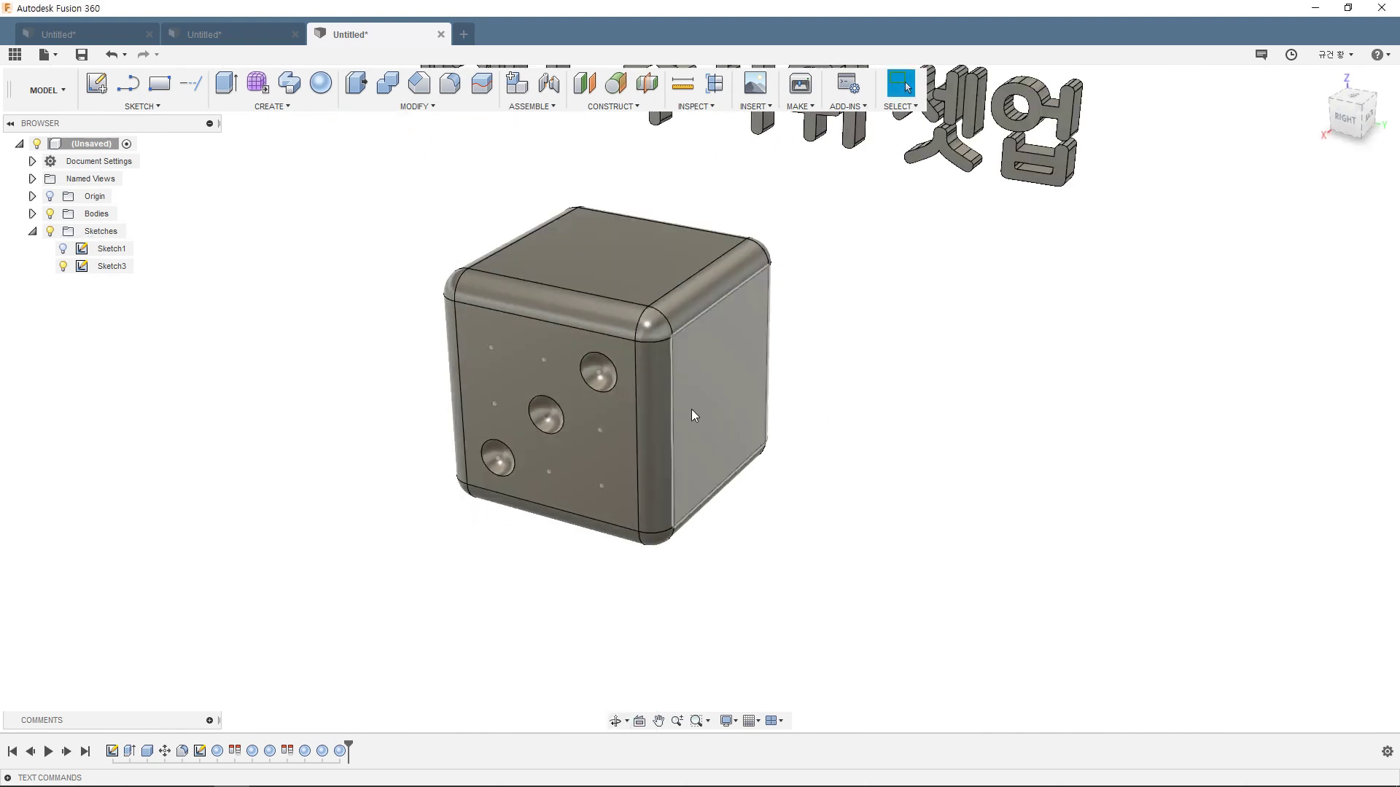
{"action": "left_click", "coordinate": [417, 106]}
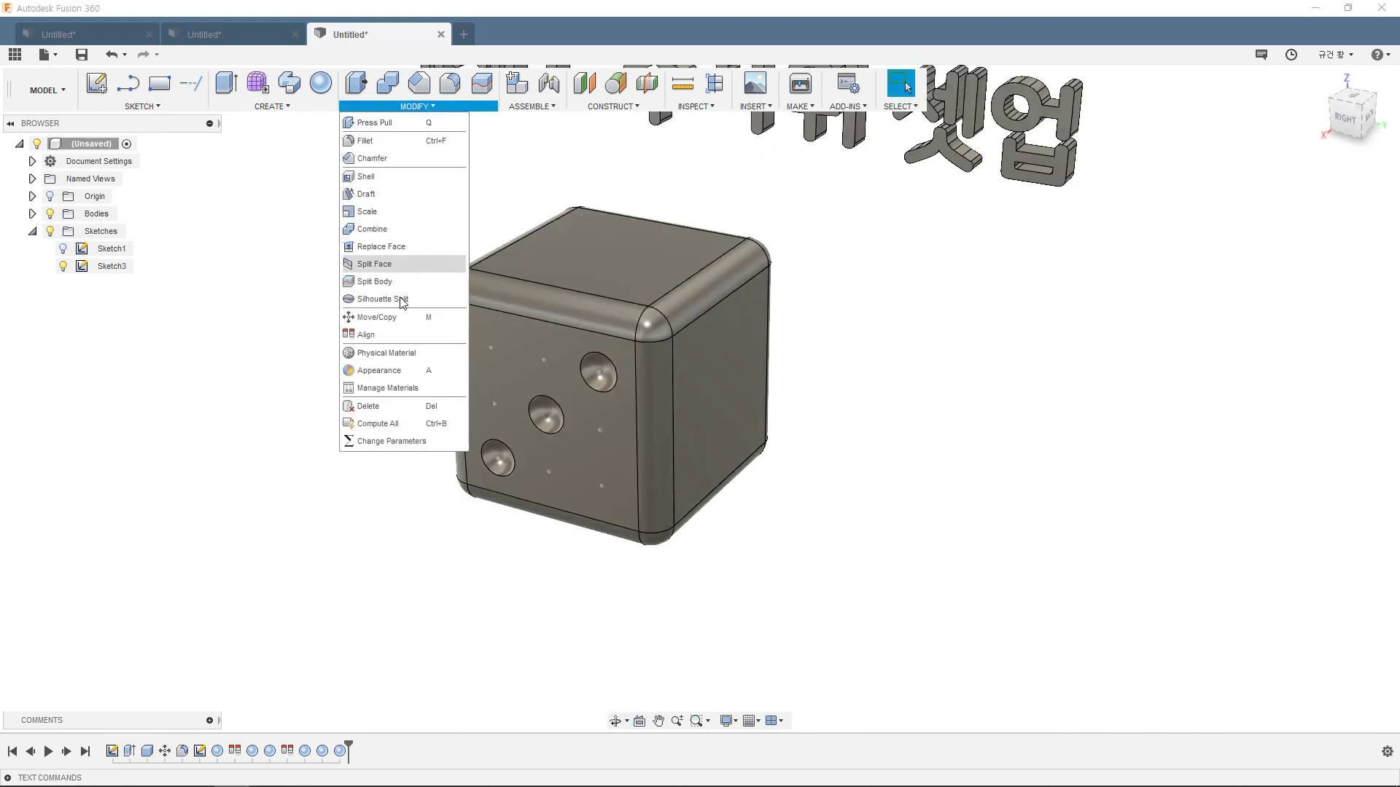
{"action": "left_click", "coordinate": [367, 335]}
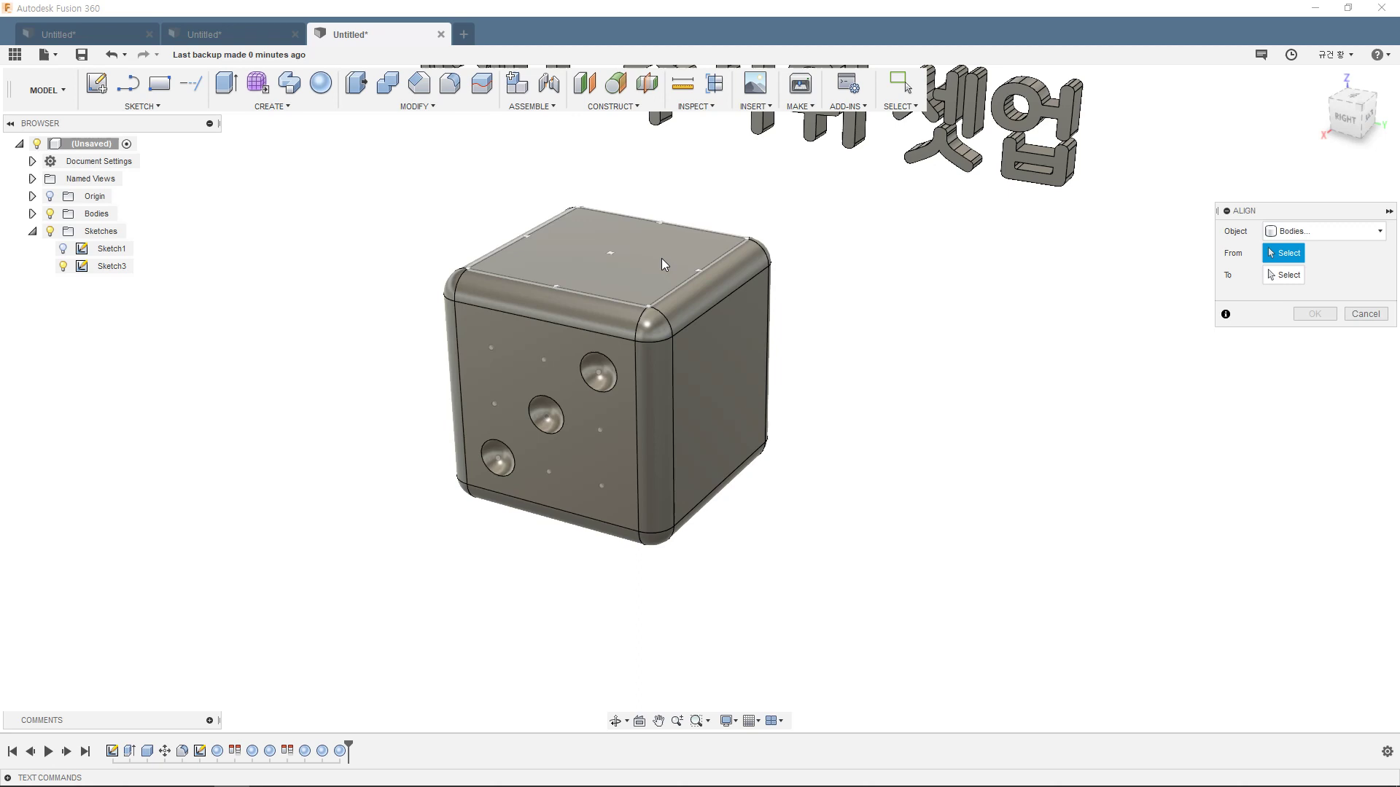
{"action": "left_click", "coordinate": [614, 262]}
{"action": "left_click", "coordinate": [548, 417]}
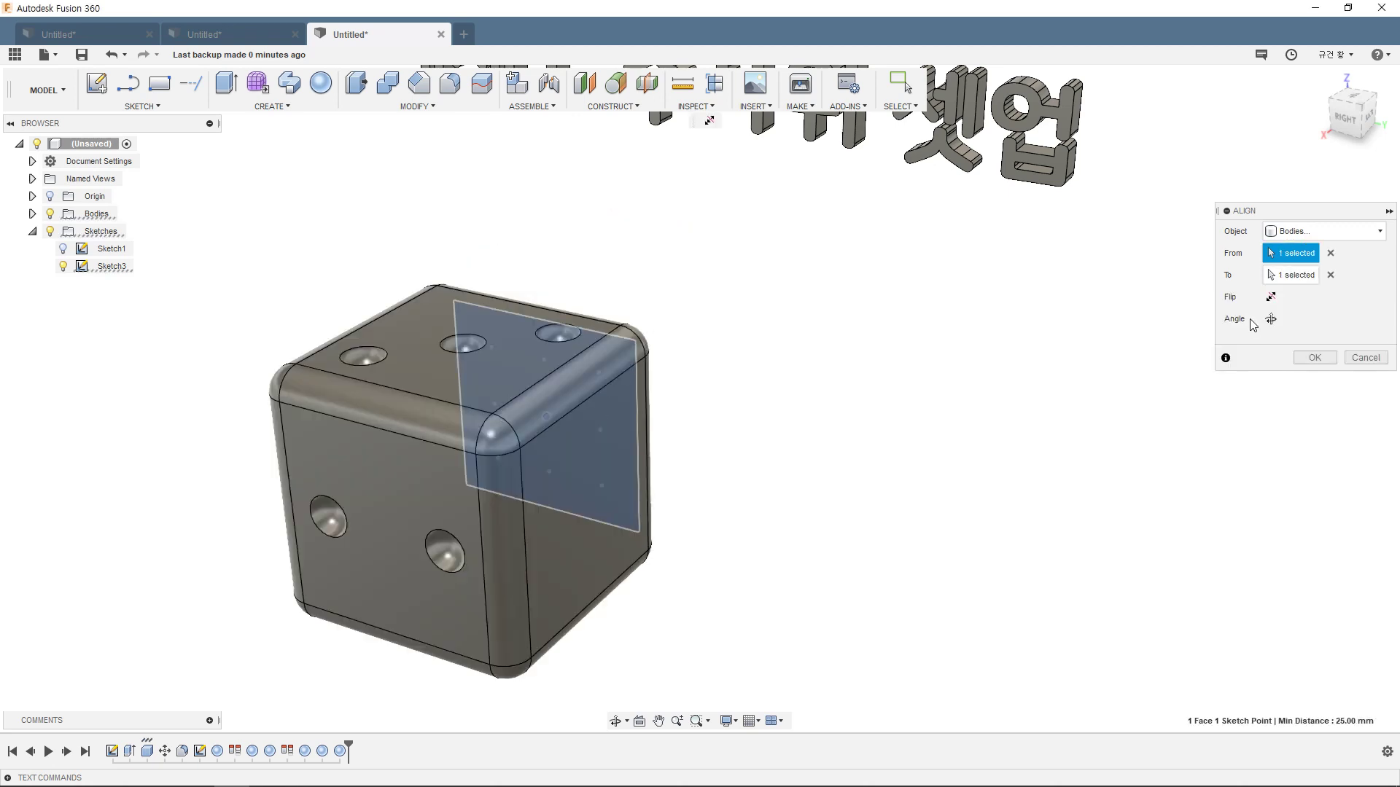
{"action": "left_click", "coordinate": [1305, 359]}
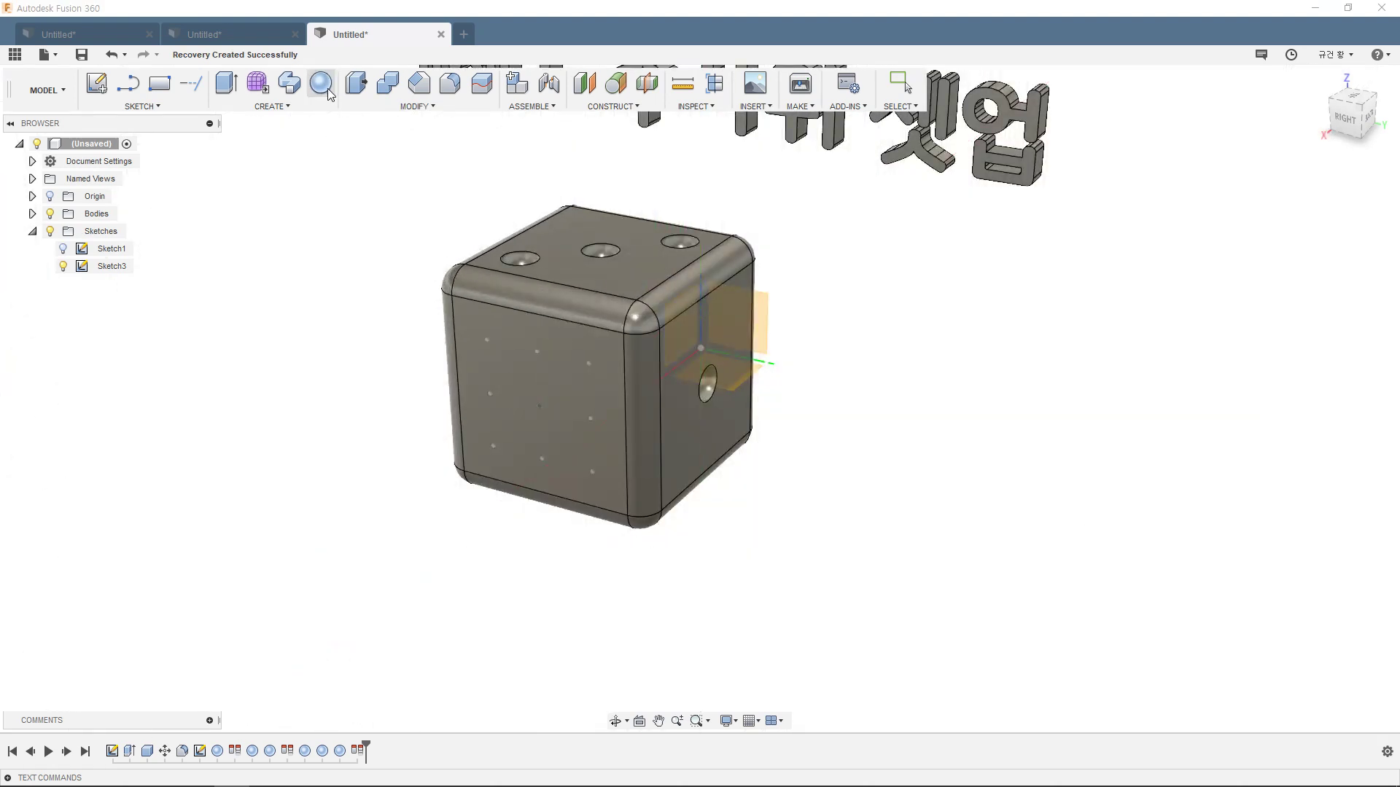
Step: Cut pip holes at the top-right and top-left dots of the new front face
{"action": "left_click", "coordinate": [558, 384]}
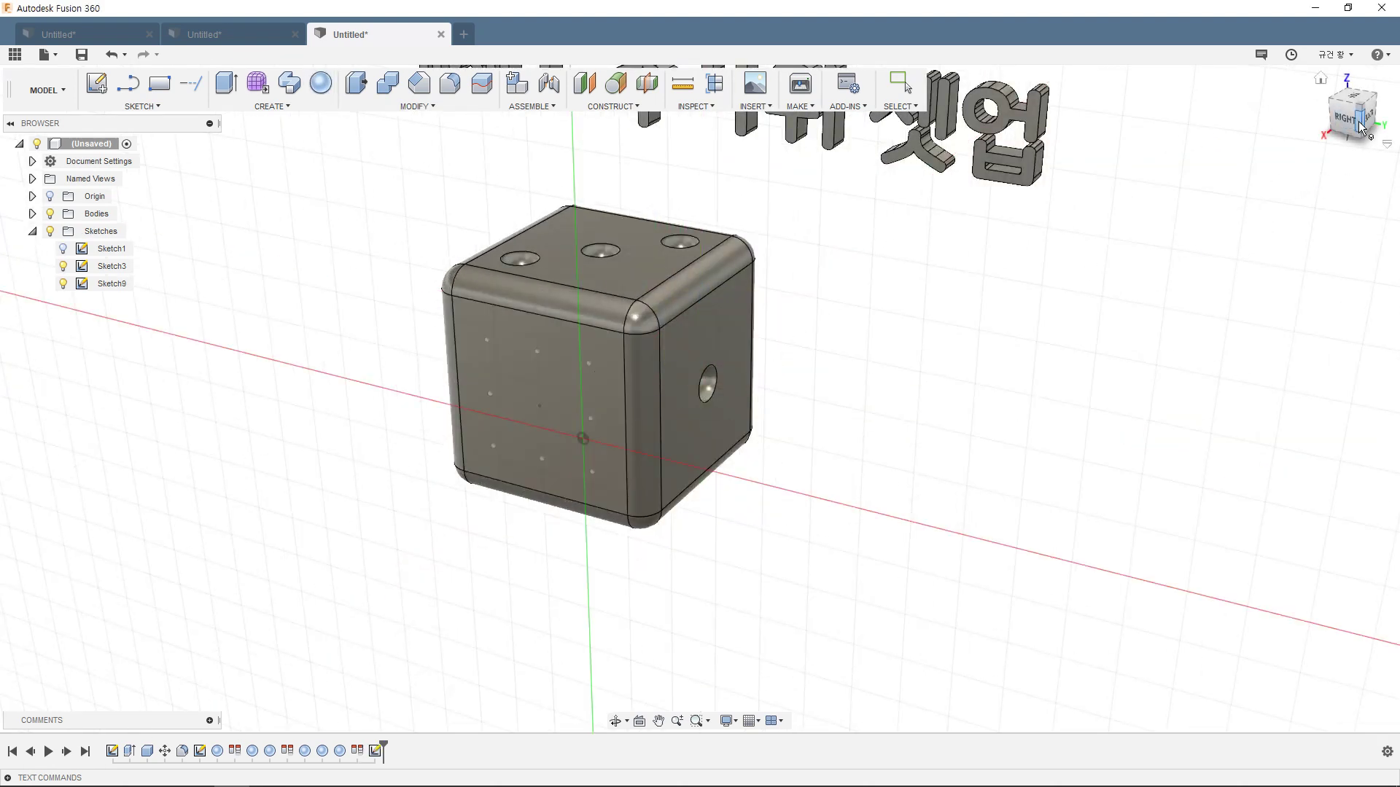
{"action": "key", "text": "h"}
{"action": "left_click", "coordinate": [641, 325]}
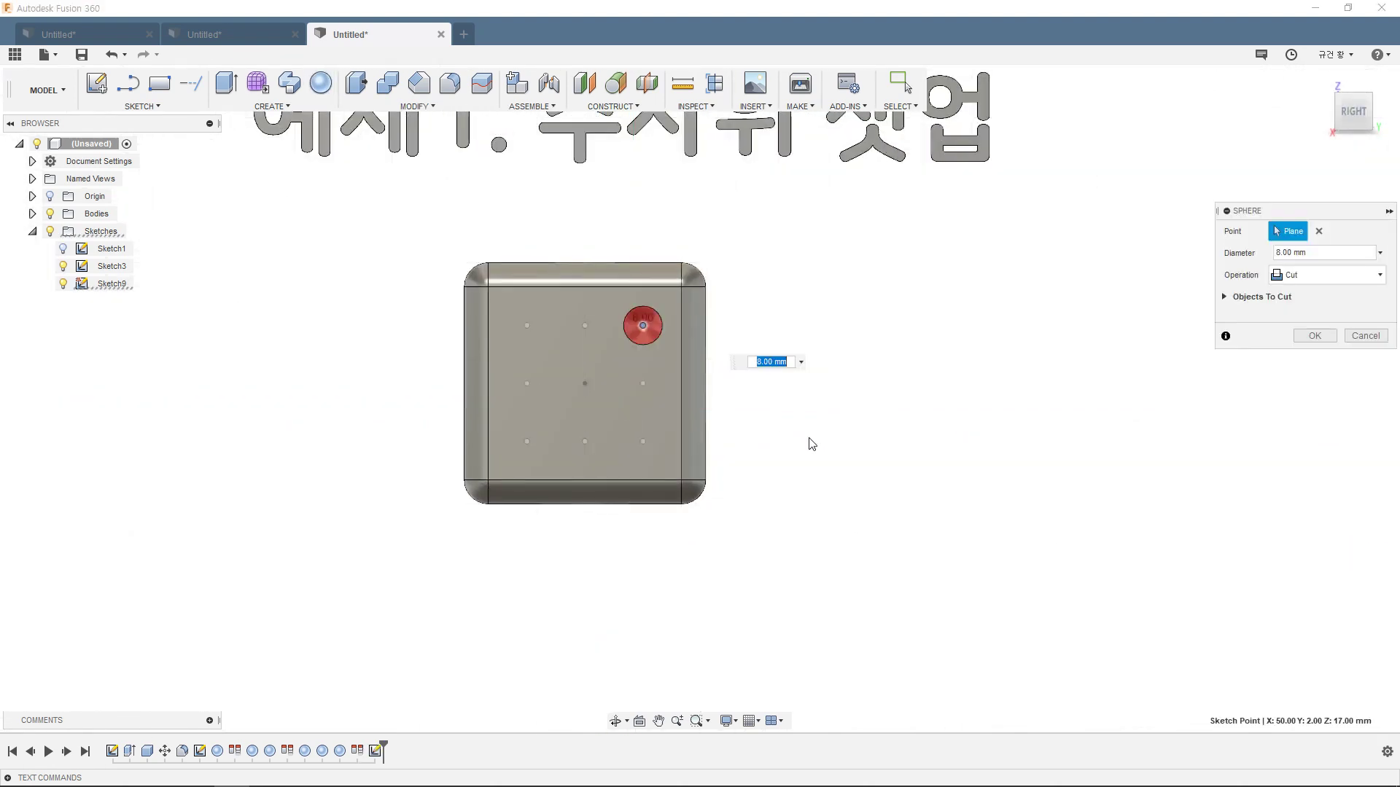
{"action": "key", "text": "Return"}
{"action": "key", "text": "h"}
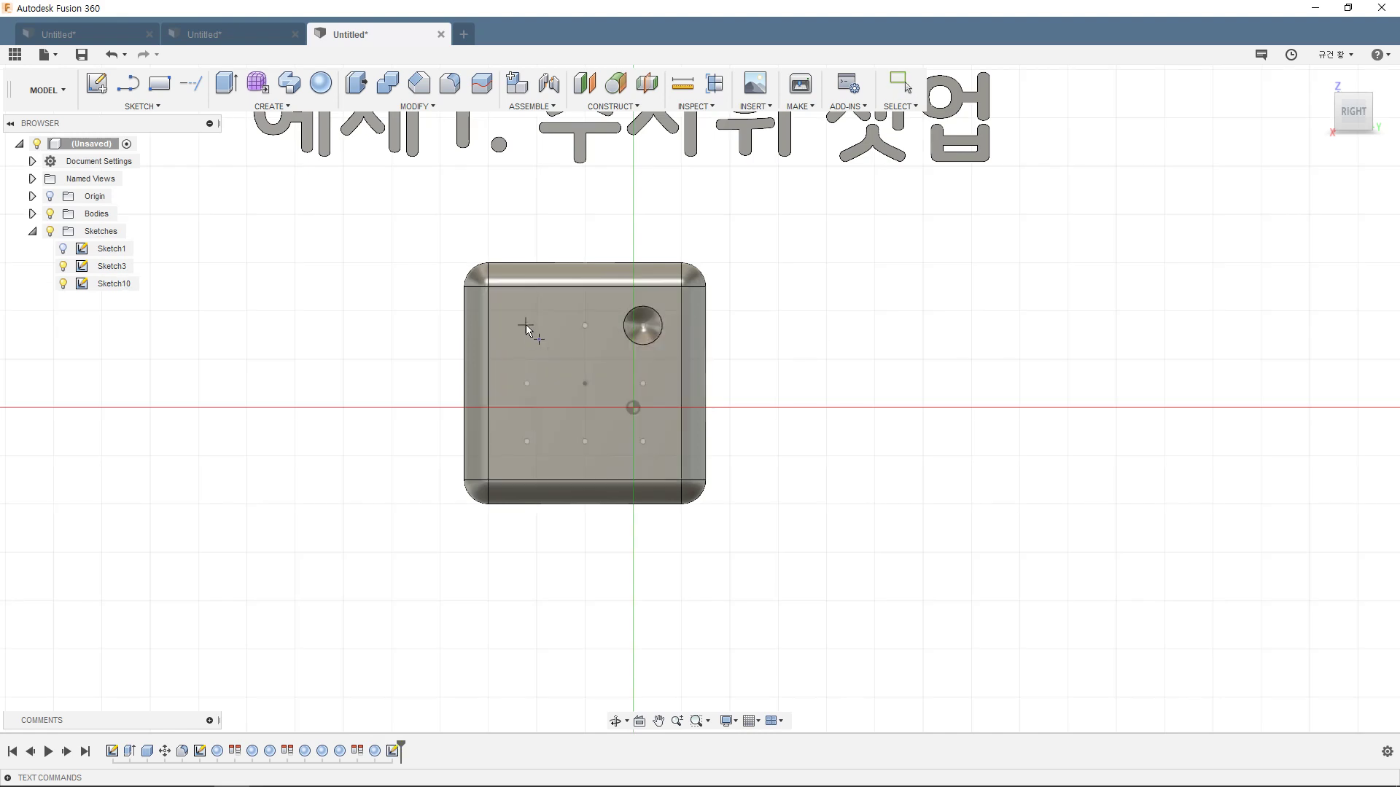
{"action": "left_click", "coordinate": [526, 326]}
{"action": "key", "text": "Return"}
Step: Cut pip holes at the bottom-right and bottom-left dots to complete four pips
{"action": "key", "text": "h"}
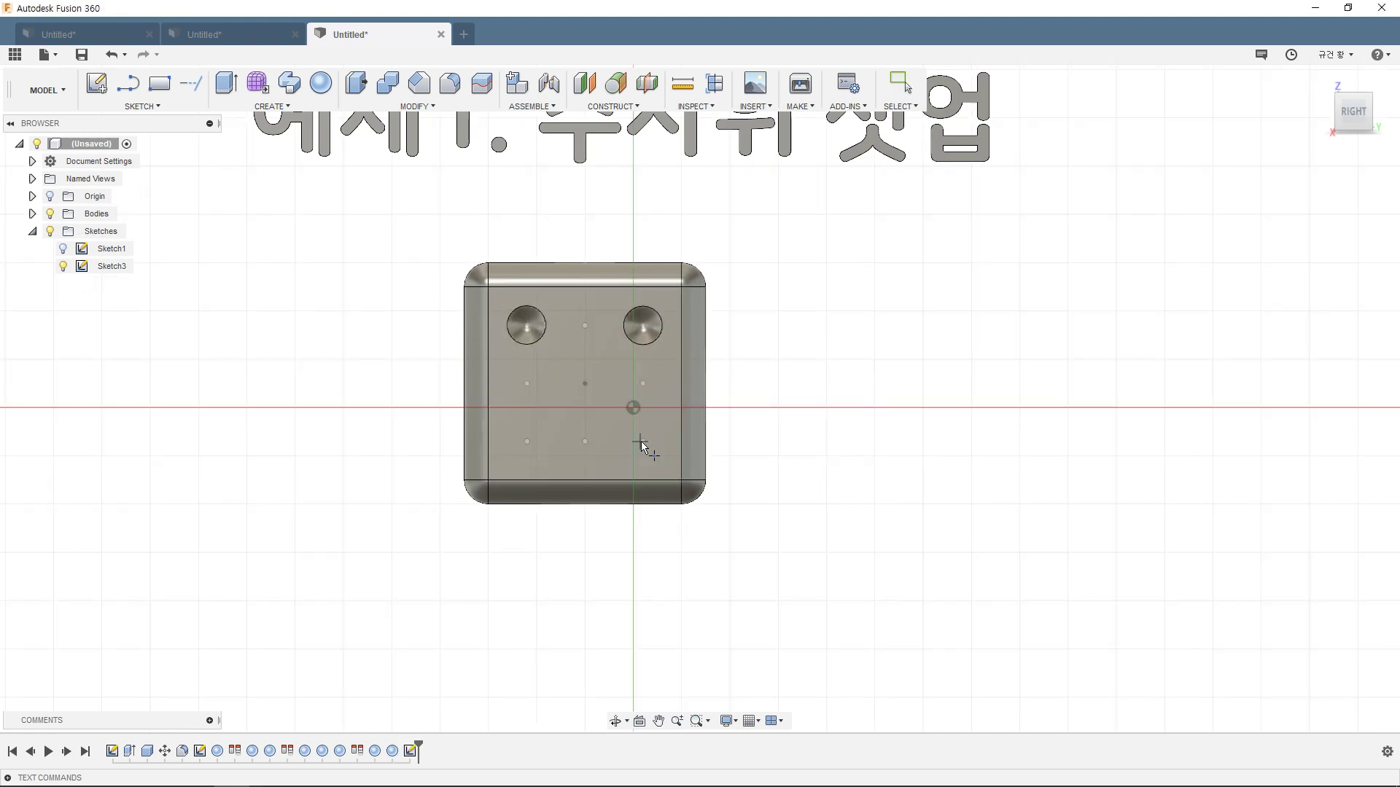
{"action": "left_click", "coordinate": [643, 440]}
{"action": "key", "text": "Return"}
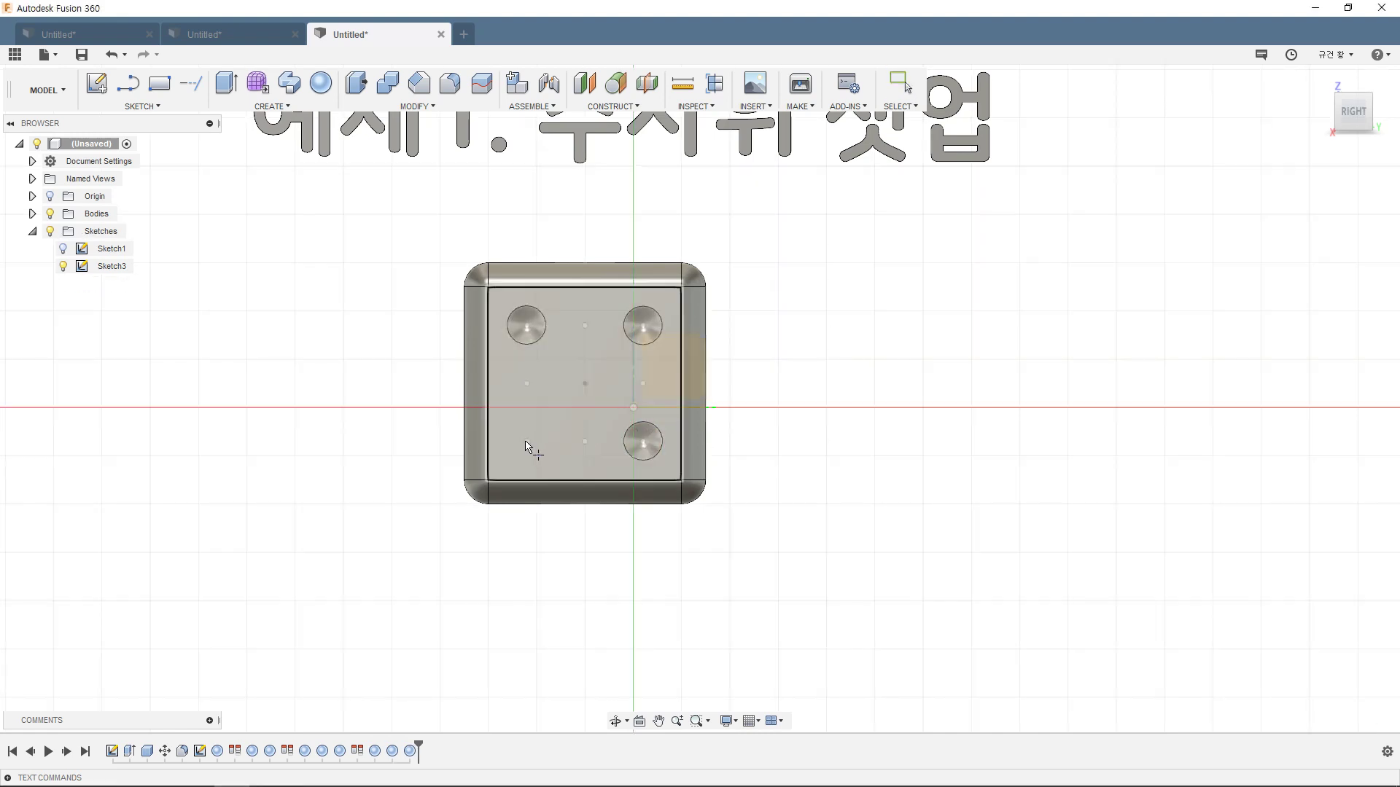
{"action": "key", "text": "h"}
{"action": "left_click", "coordinate": [527, 441]}
{"action": "key", "text": "Return"}
Step: Start aligning the die faces, then cancel the attempt
{"action": "middle_click_drag", "start_coordinate": [895, 407], "coordinate": [862, 432], "text": "shift"}
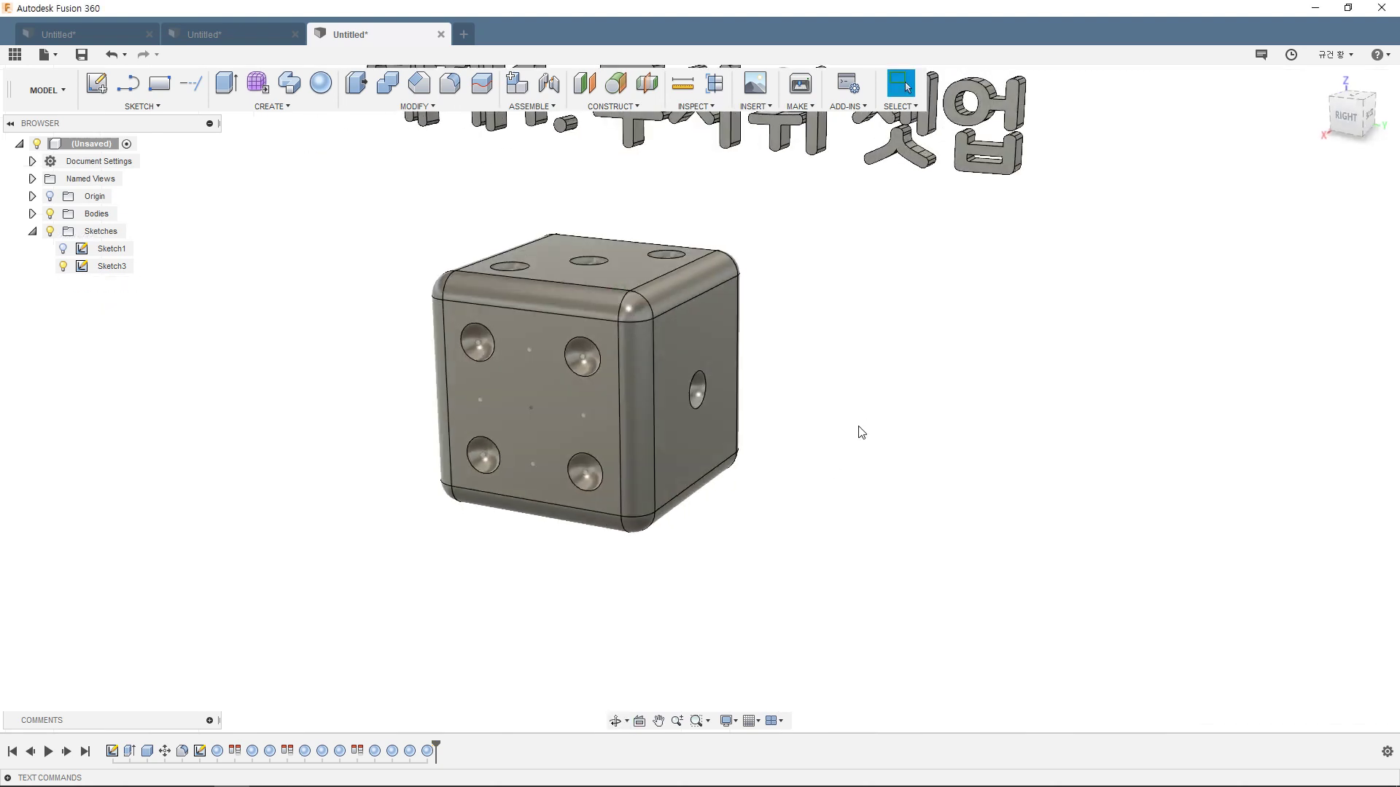
{"action": "left_click", "coordinate": [417, 107]}
{"action": "left_click", "coordinate": [386, 331]}
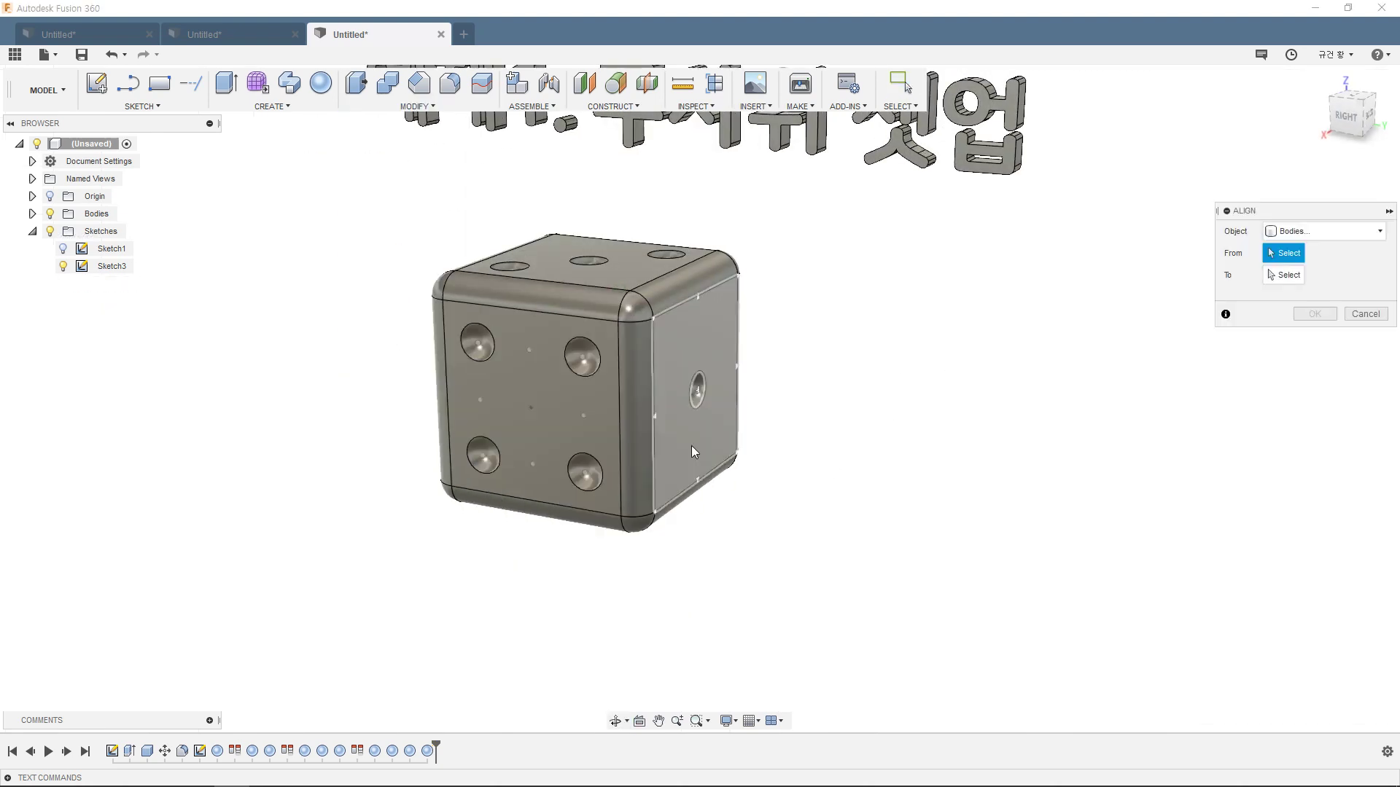
{"action": "mouse_move", "coordinate": [691, 445]}
{"action": "middle_mouse_down", "text": "shift"}
{"action": "mouse_move", "coordinate": [691, 394]}
{"action": "mouse_move", "coordinate": [791, 406]}
{"action": "mouse_move", "coordinate": [588, 443]}
{"action": "middle_mouse_up", "text": "shift"}
{"action": "left_click", "coordinate": [587, 443]}
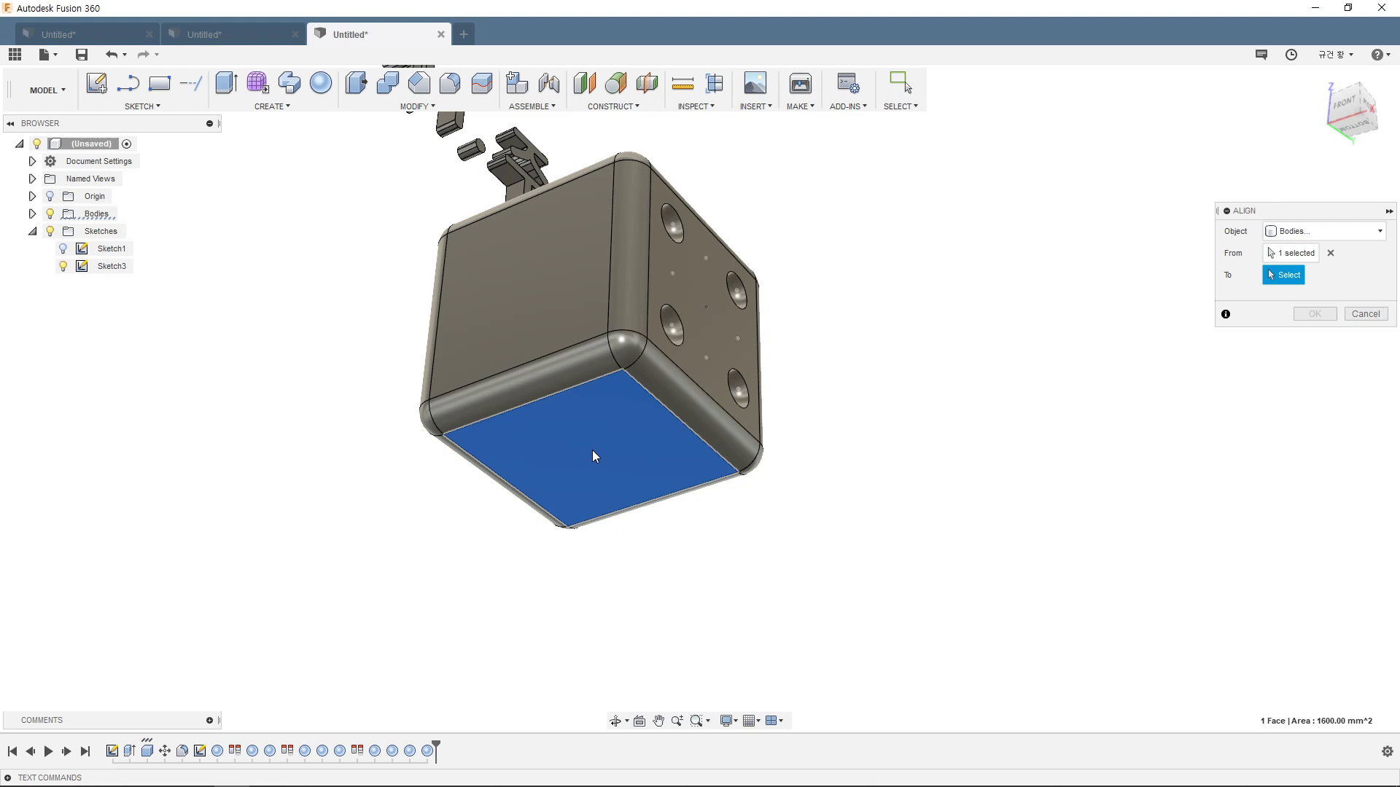
{"action": "key", "text": "Escape"}
Step: Align the die's bottom face to the right face so a blank dotted face comes forward
{"action": "left_click", "coordinate": [418, 107]}
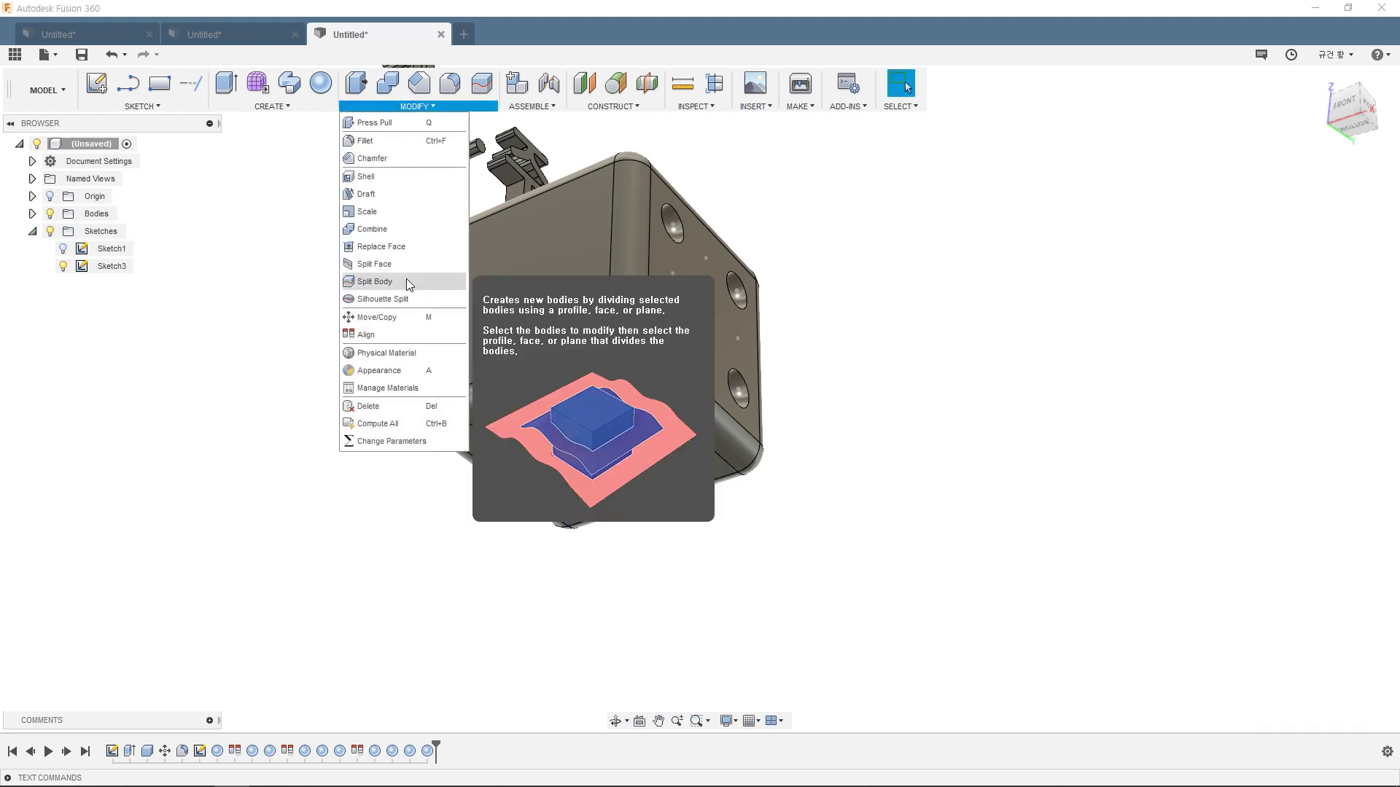
{"action": "left_click", "coordinate": [391, 329]}
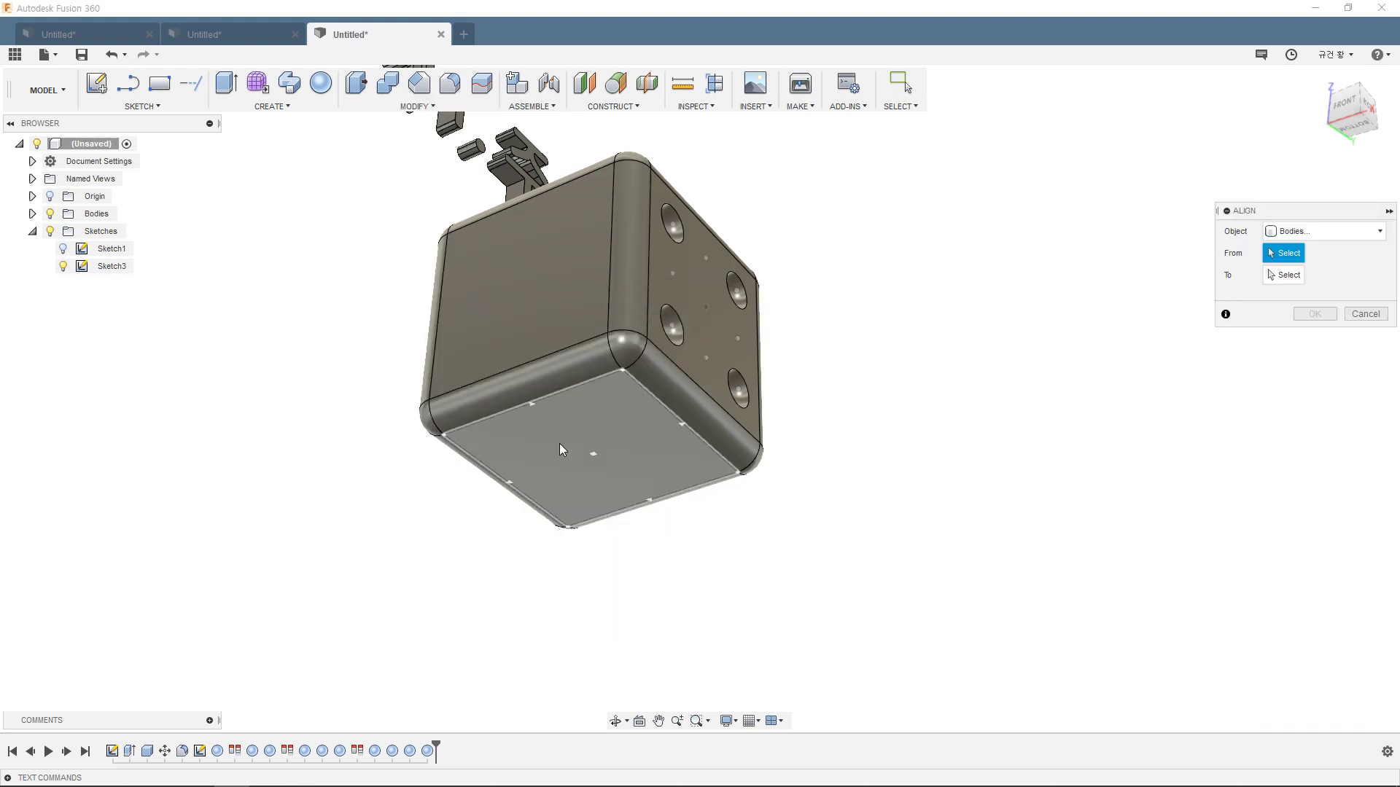
{"action": "left_click", "coordinate": [595, 460]}
{"action": "left_click", "coordinate": [704, 308]}
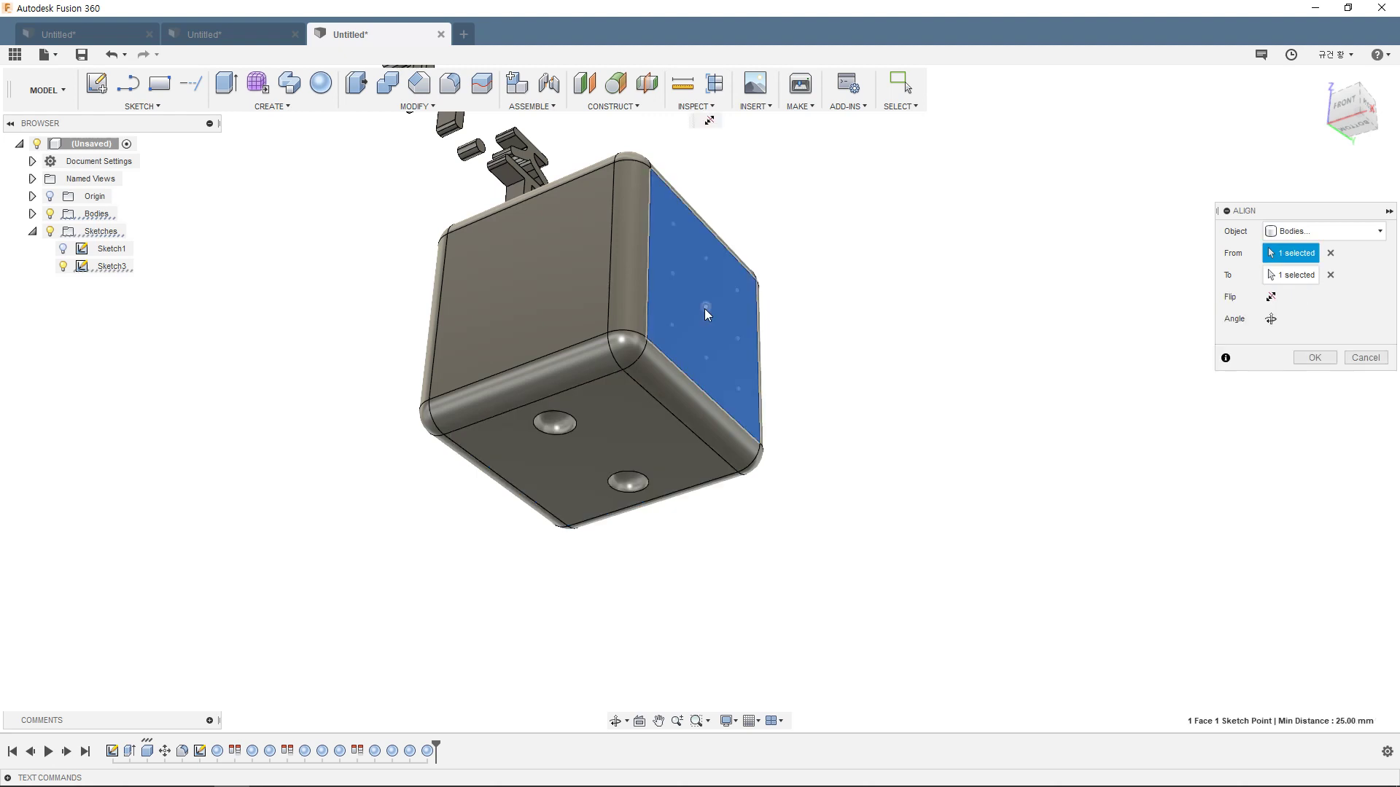
{"action": "left_click", "coordinate": [1299, 362]}
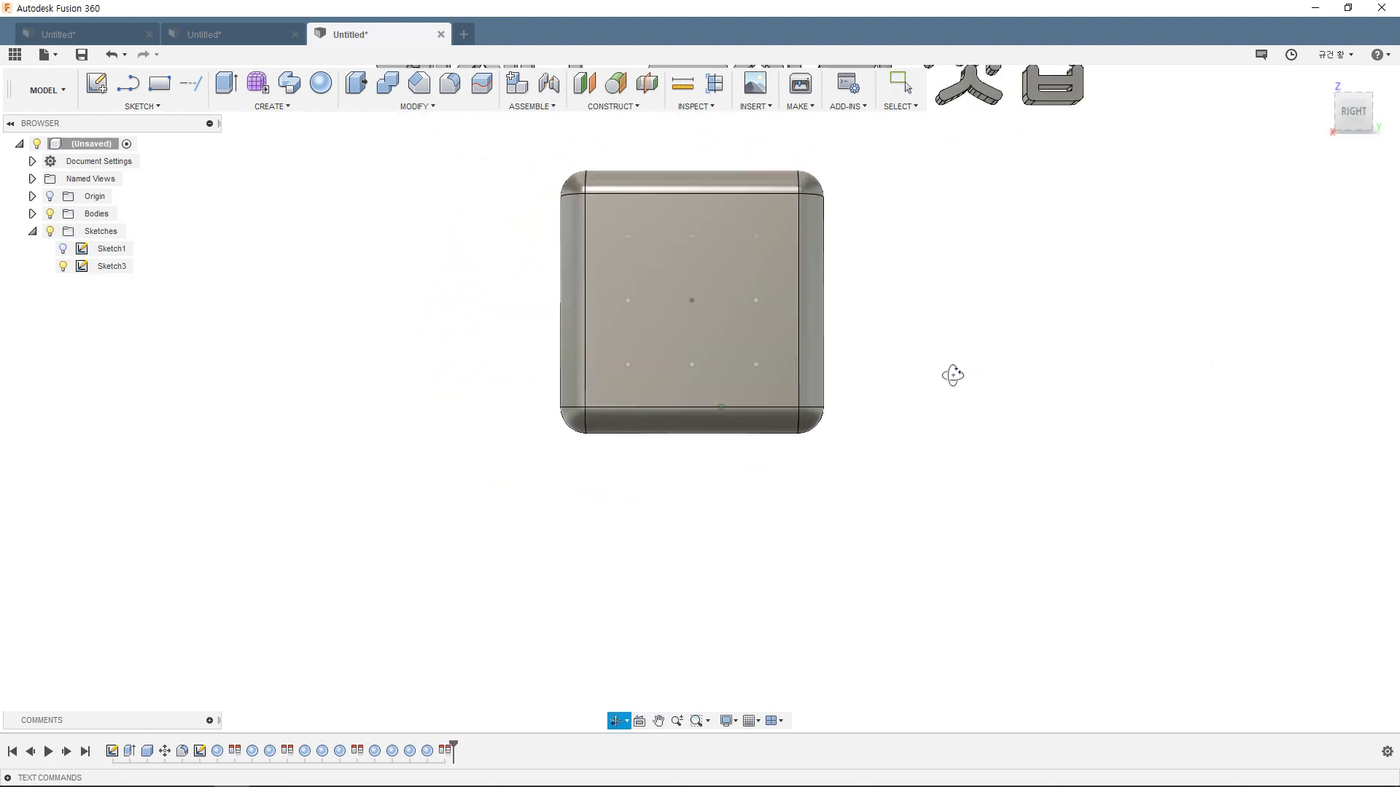
Step: Cut spherical pips at the top-left, top-right and centre dots of the blank face
{"action": "left_click", "coordinate": [321, 83]}
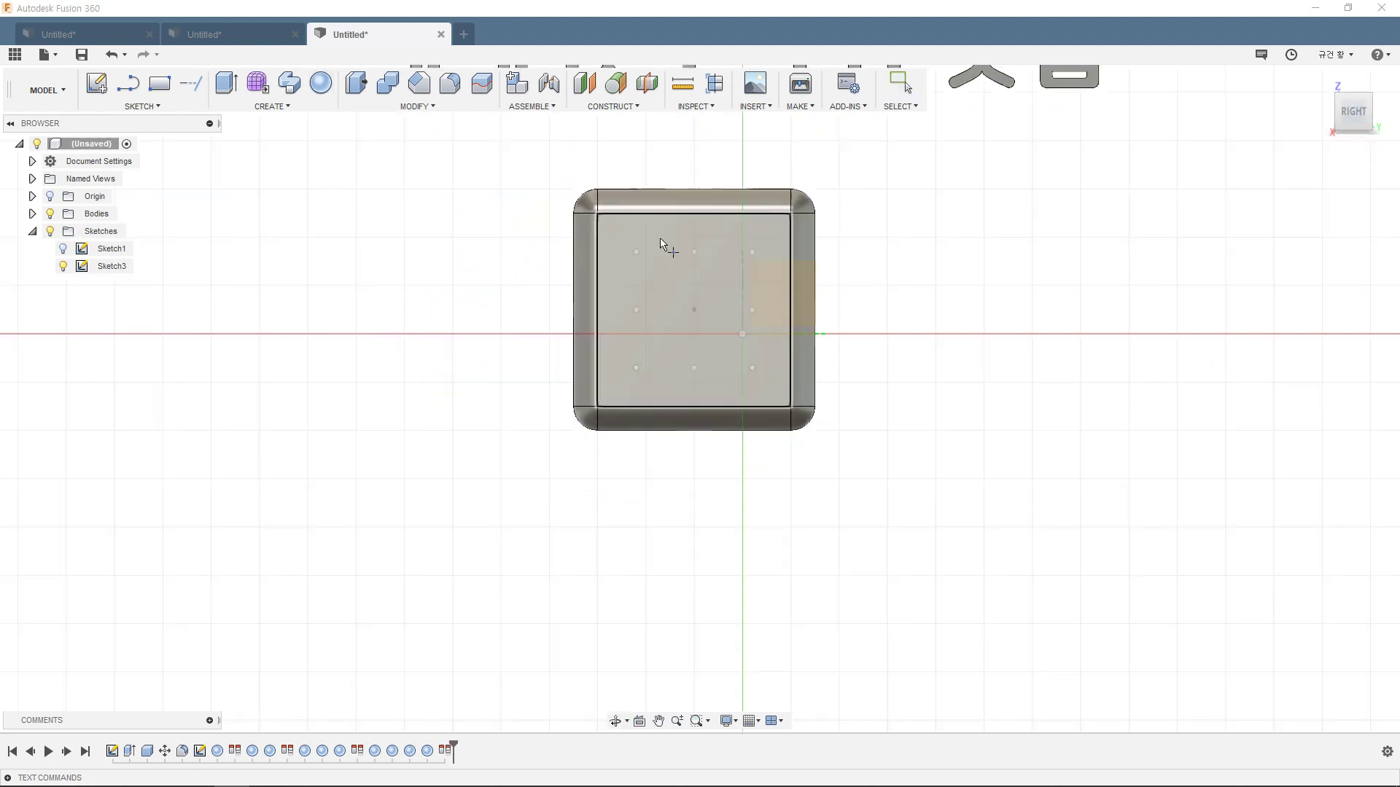
{"action": "left_click", "coordinate": [700, 312]}
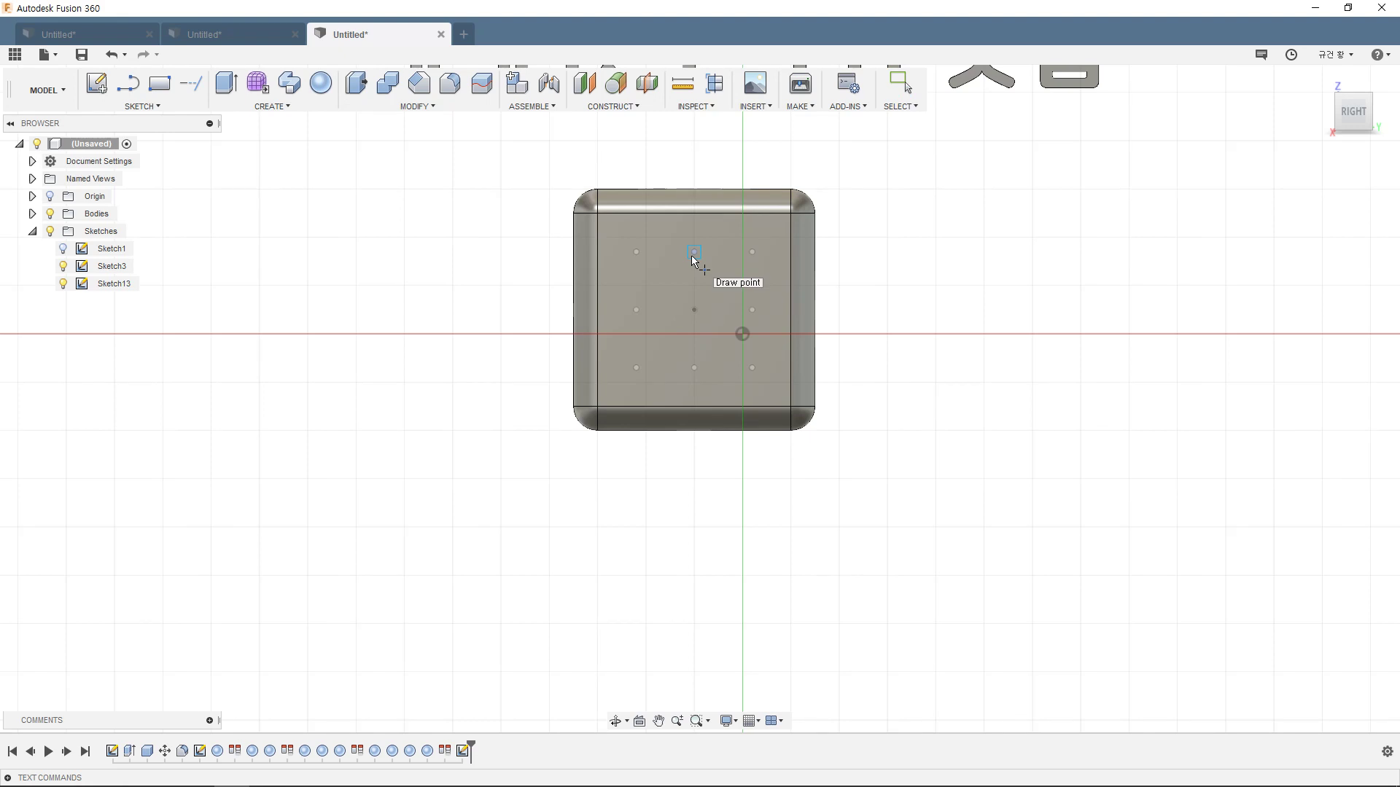
{"action": "left_click", "coordinate": [638, 252]}
{"action": "key", "text": "Return"}
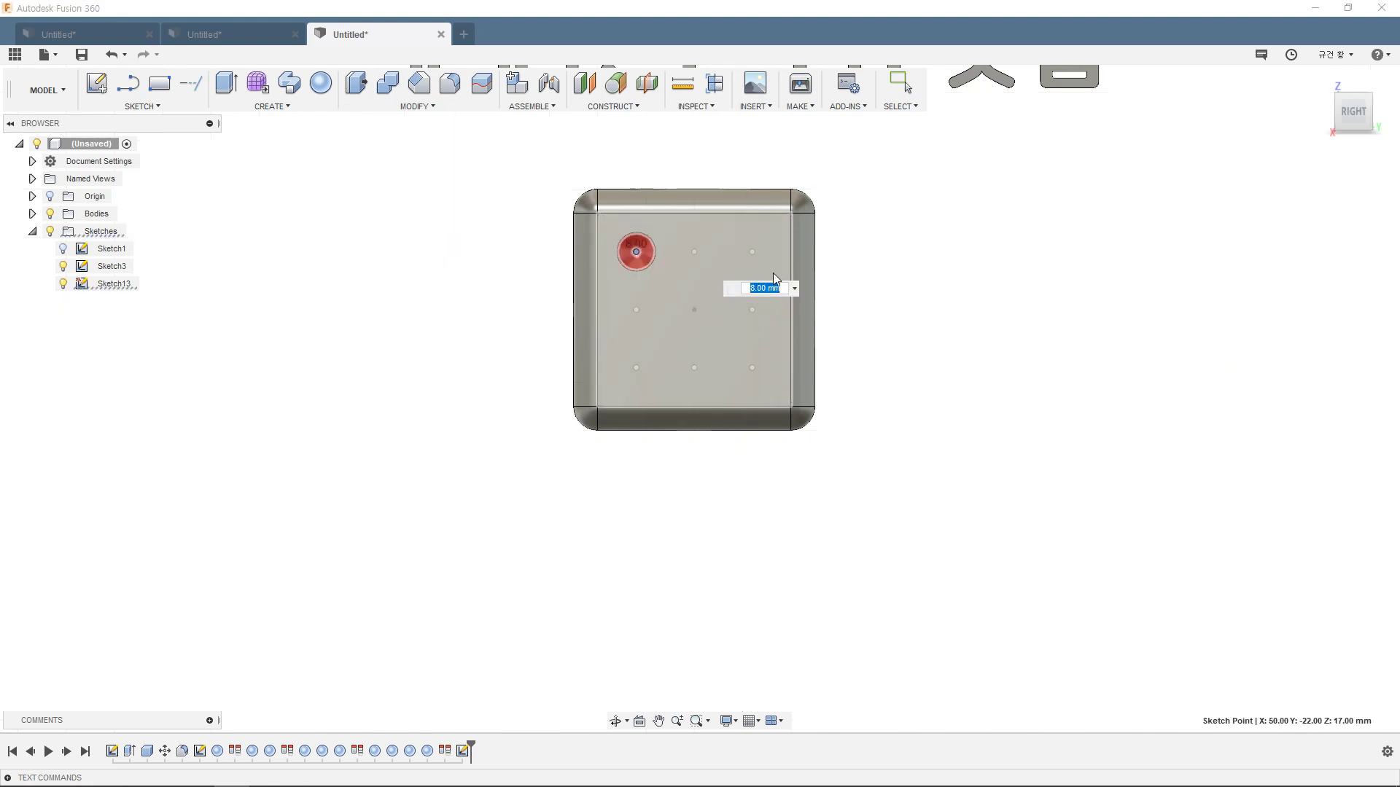
{"action": "left_click", "coordinate": [759, 259]}
{"action": "key", "text": "Return"}
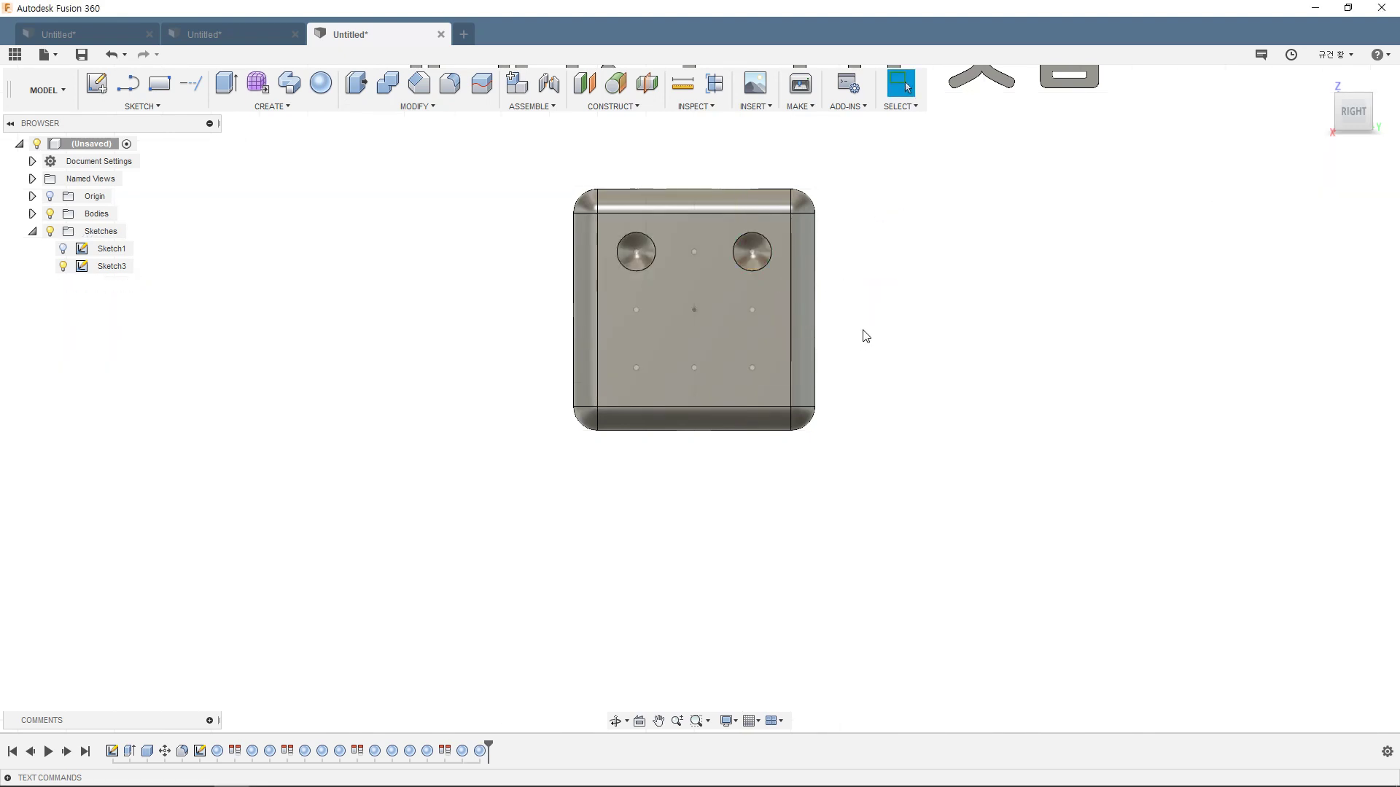
{"action": "left_click", "coordinate": [706, 312]}
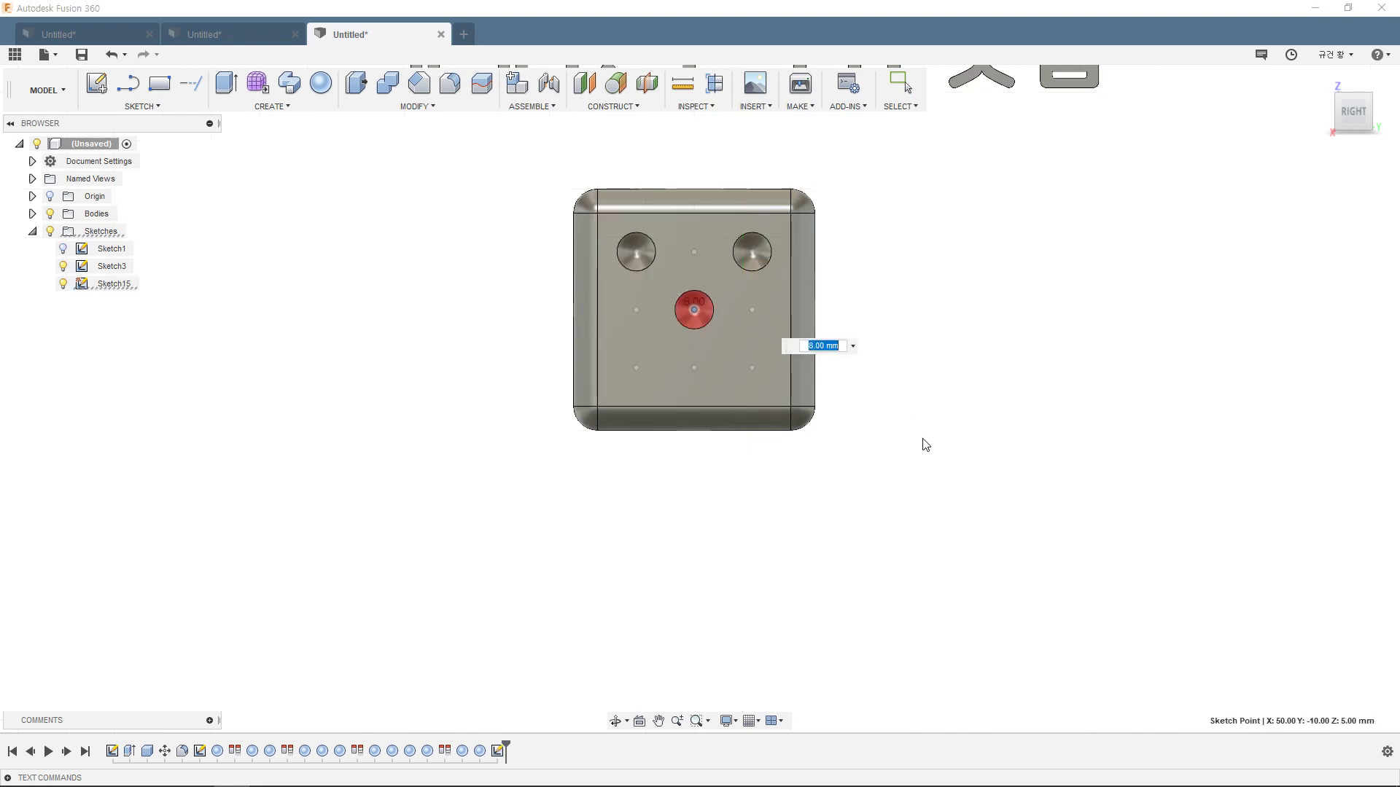
{"action": "key", "text": "Return"}
Step: Cut spherical pips at the bottom-left and bottom-right dots, completing five pips
{"action": "left_click", "coordinate": [641, 371]}
{"action": "left_click", "coordinate": [637, 368]}
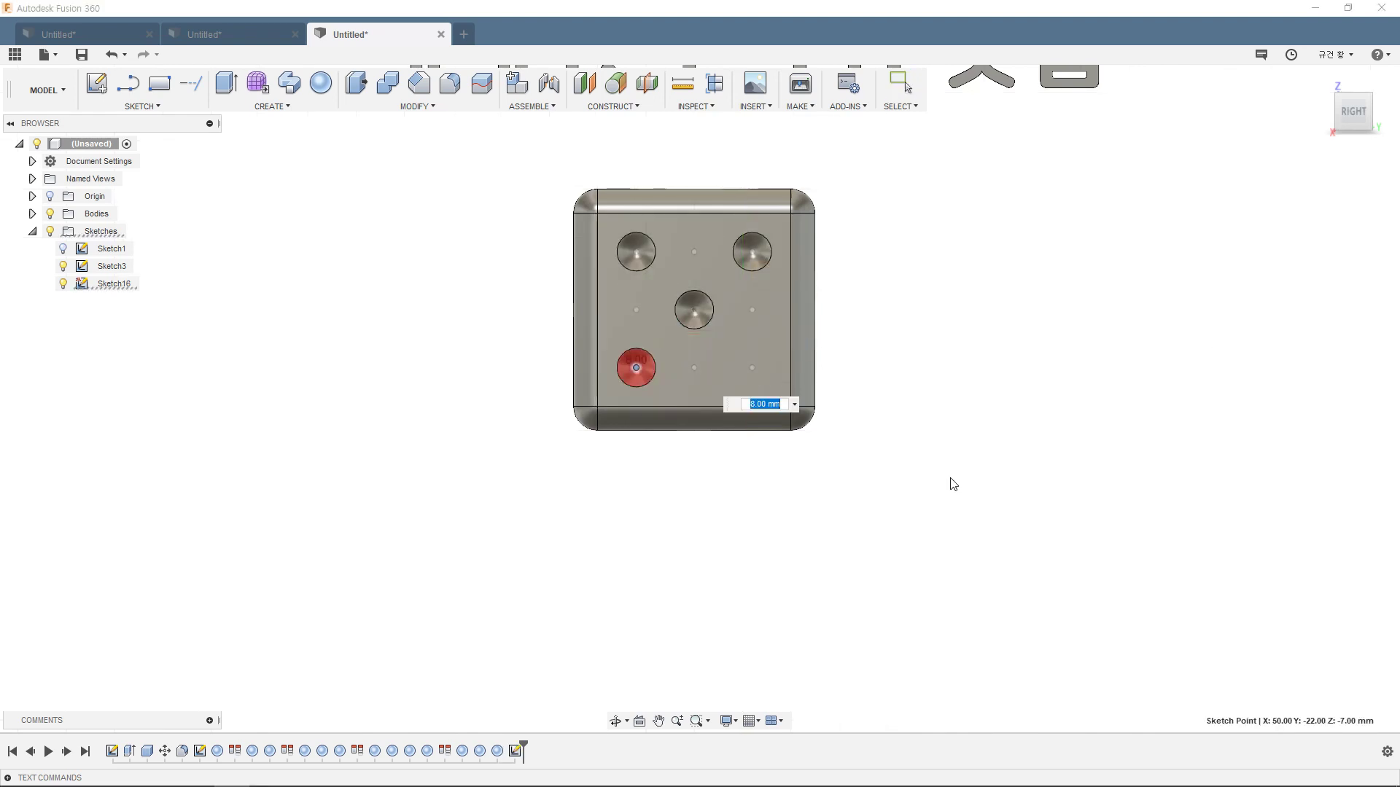
{"action": "key", "text": "Return"}
{"action": "left_click", "coordinate": [752, 368]}
{"action": "key", "text": "Return"}
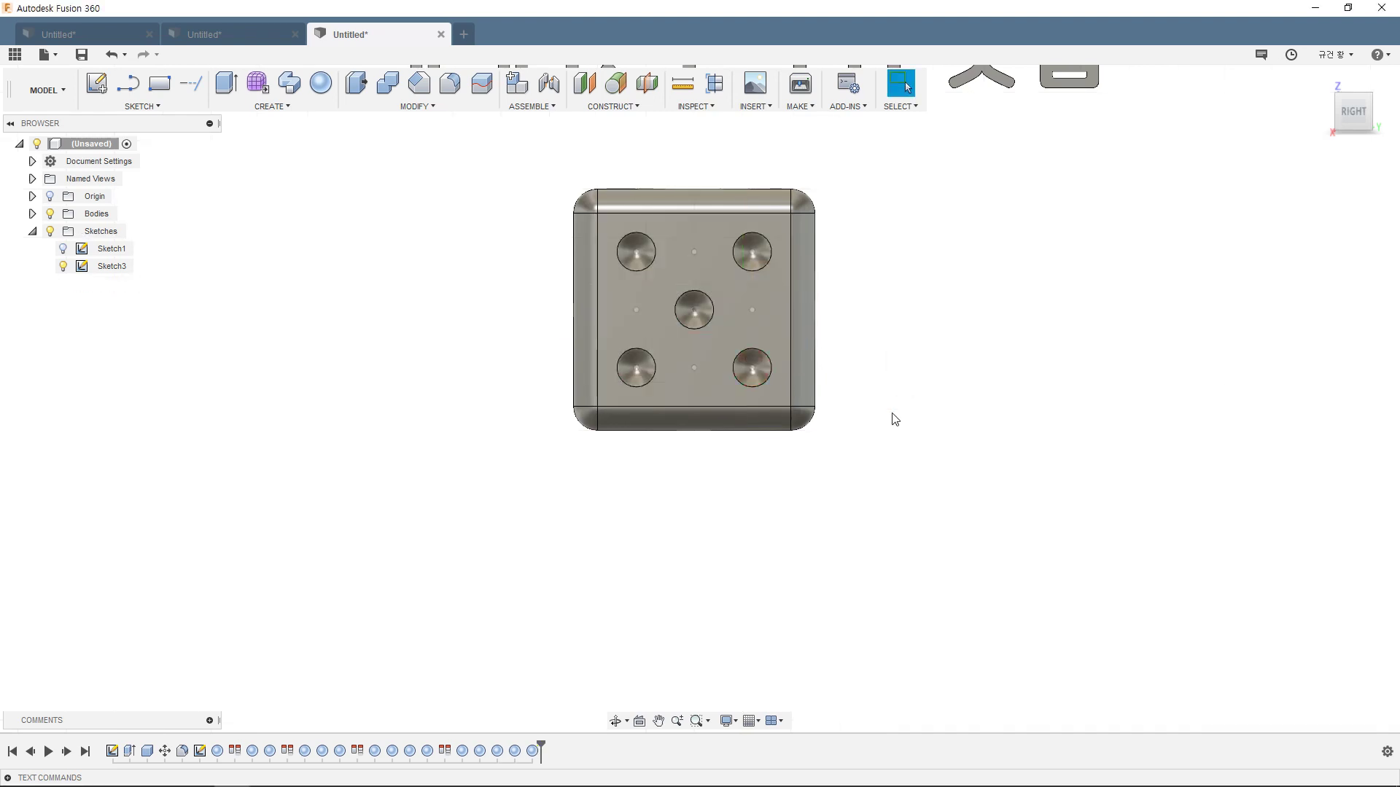
Step: Align the die to rotate another blank dotted face into place
{"action": "left_click", "coordinate": [415, 106]}
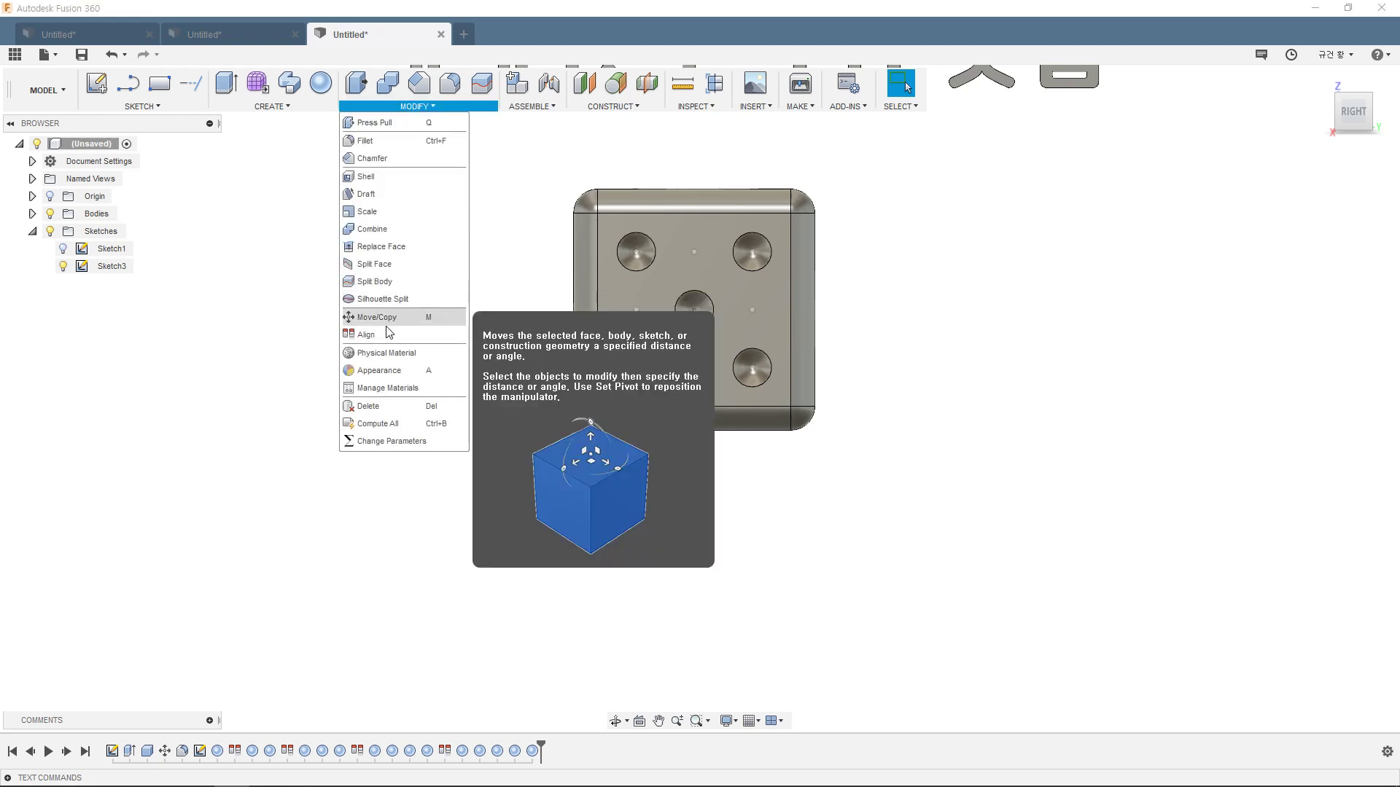
{"action": "left_click", "coordinate": [395, 331]}
{"action": "middle_click_drag", "start_coordinate": [741, 469], "coordinate": [802, 430], "text": "shift"}
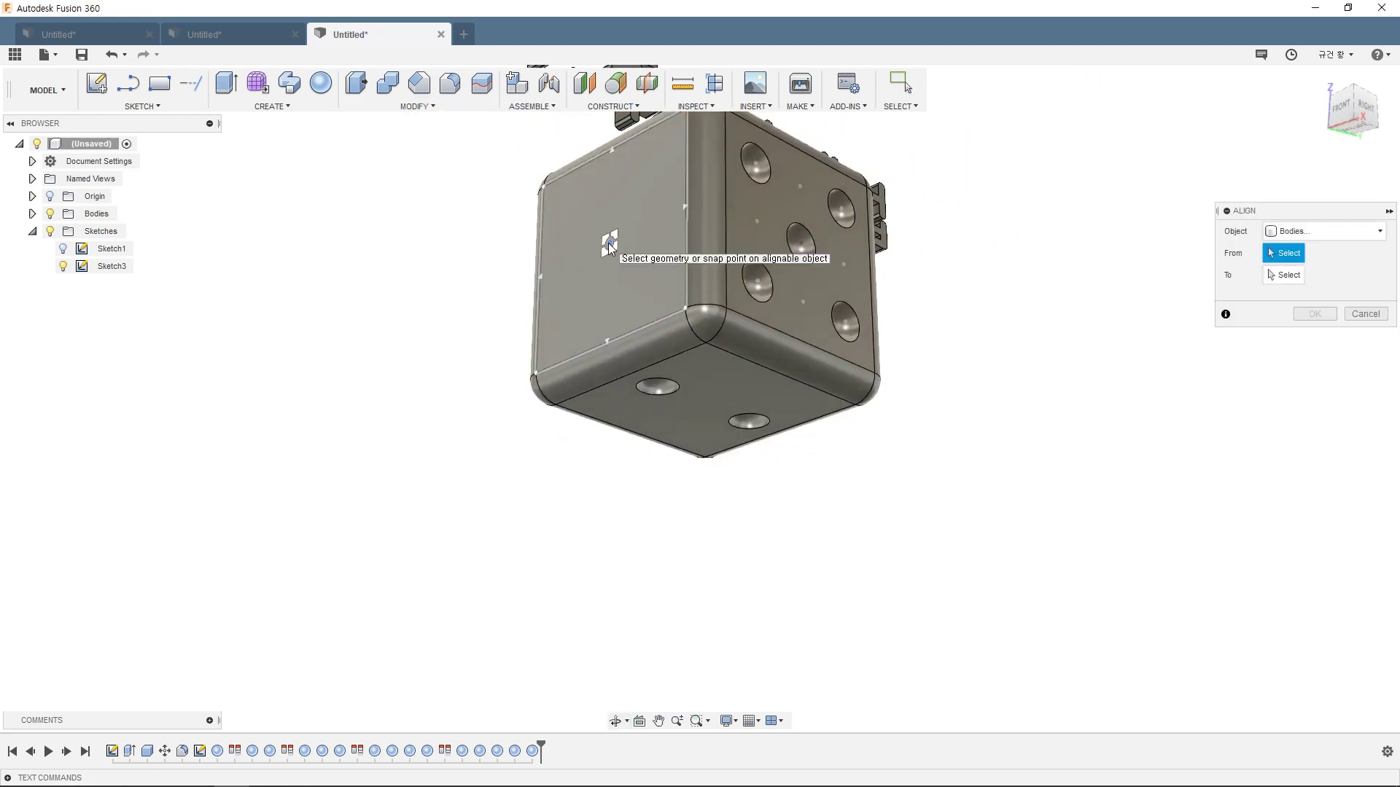
{"action": "left_click", "coordinate": [628, 238]}
{"action": "left_click", "coordinate": [799, 243]}
{"action": "left_click", "coordinate": [1314, 358]}
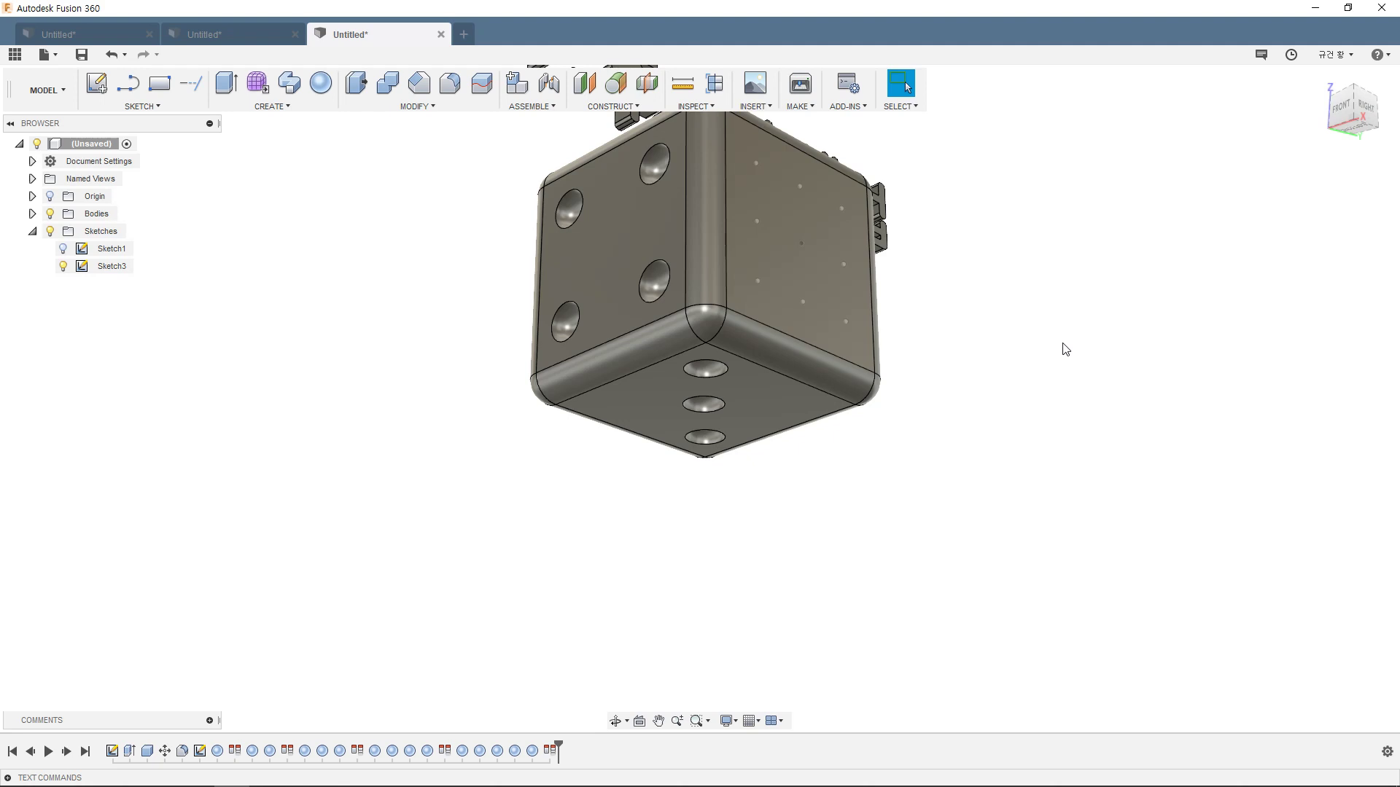
{"action": "mouse_move", "coordinate": [1062, 347]}
{"action": "middle_mouse_down", "text": "shift"}
{"action": "mouse_move", "coordinate": [1147, 303]}
{"action": "mouse_move", "coordinate": [1095, 385]}
{"action": "mouse_move", "coordinate": [997, 390]}
{"action": "middle_mouse_up", "text": "shift"}
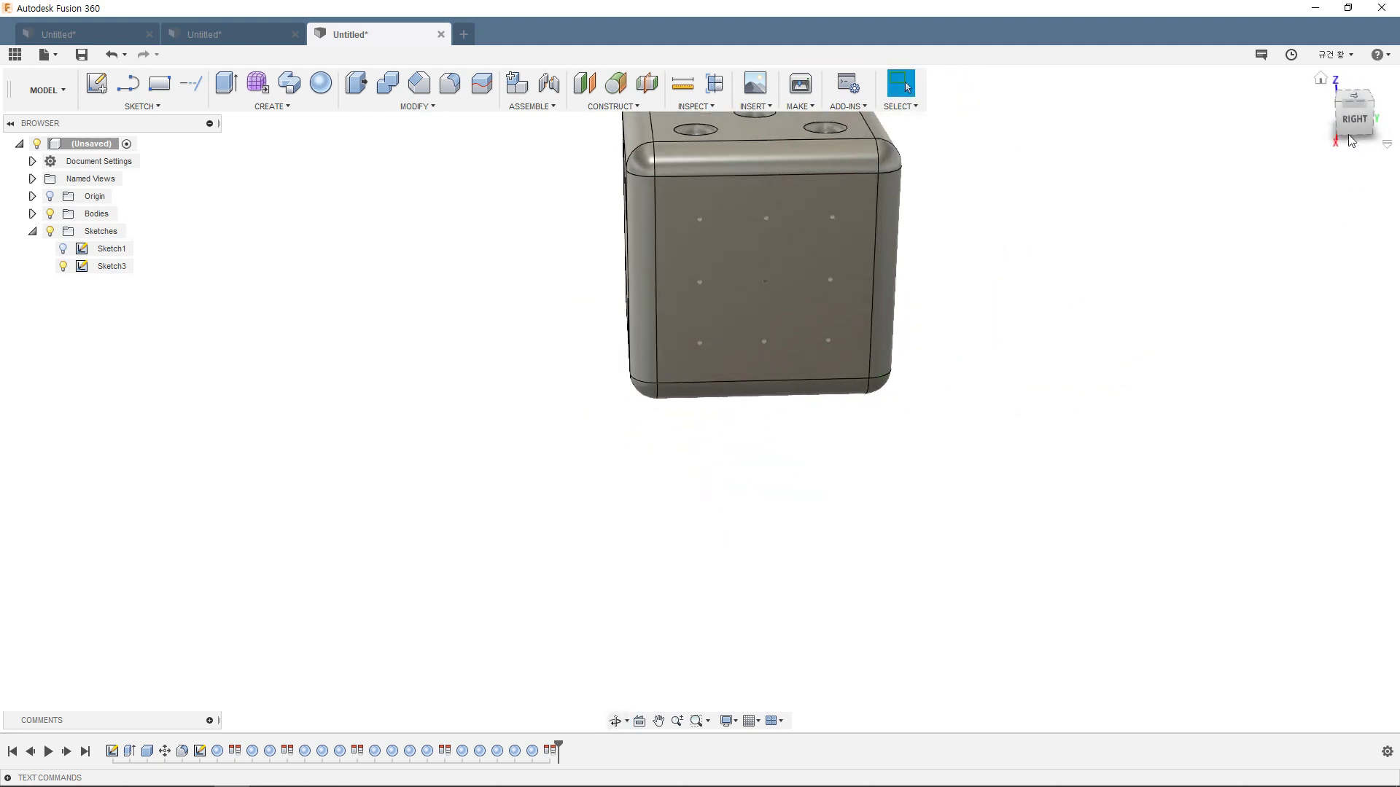
Step: Try a sphere on the blank die face, cancel it, and return to the right-side view
{"action": "left_click", "coordinate": [1353, 111]}
{"action": "mouse_move", "coordinate": [1144, 250]}
{"action": "middle_mouse_down"}
{"action": "mouse_move", "coordinate": [953, 267]}
{"action": "mouse_move", "coordinate": [637, 415]}
{"action": "middle_mouse_up"}
{"action": "left_click", "coordinate": [97, 82]}
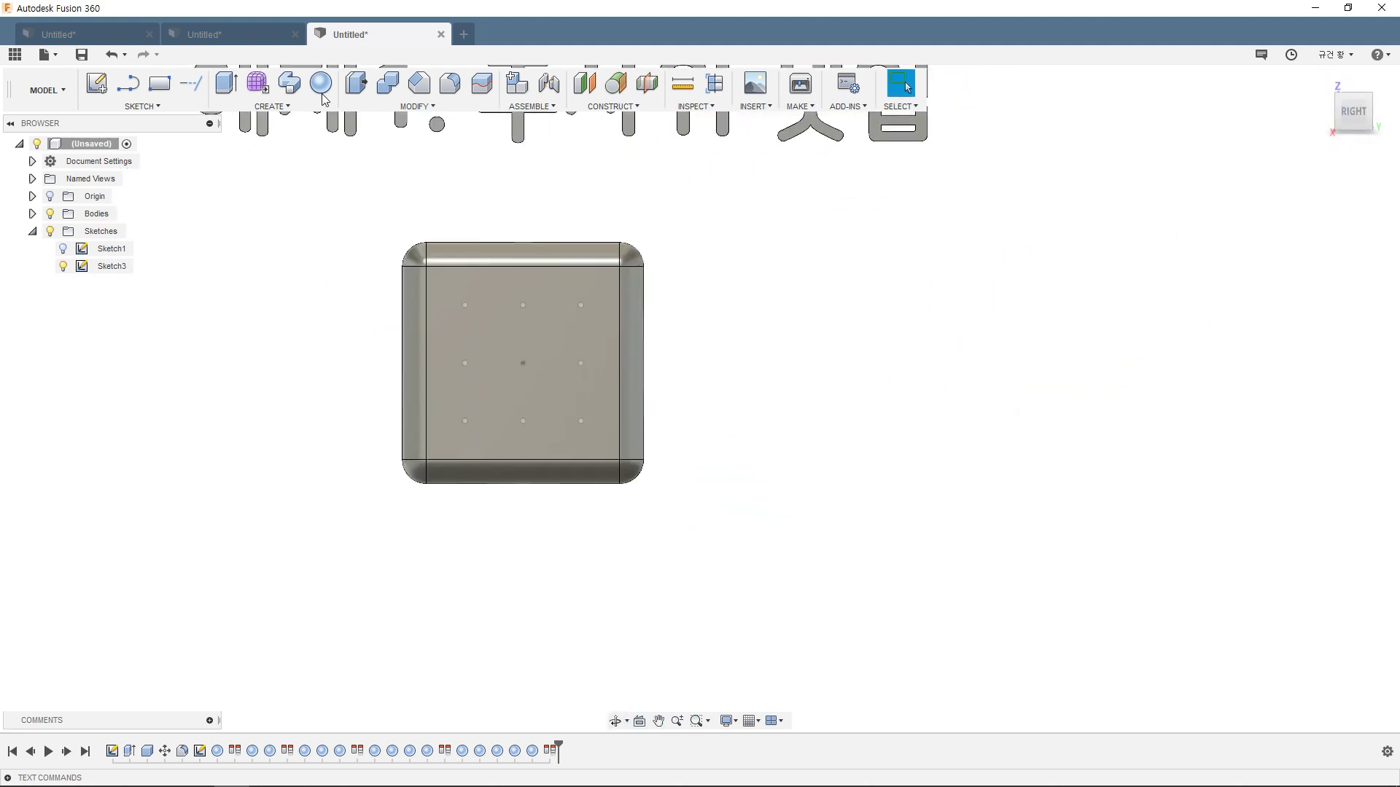
{"action": "left_click", "coordinate": [510, 353]}
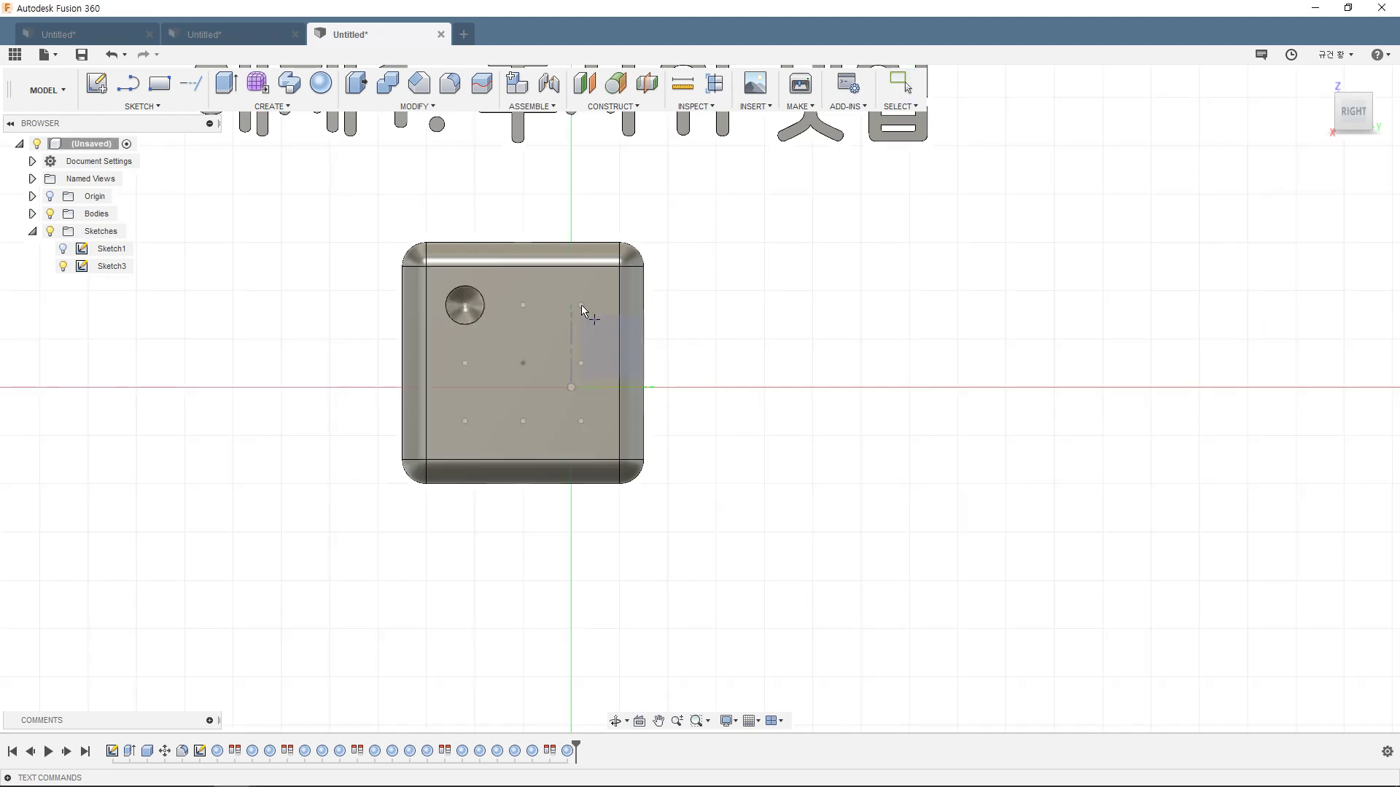
{"action": "key", "text": "Escape"}
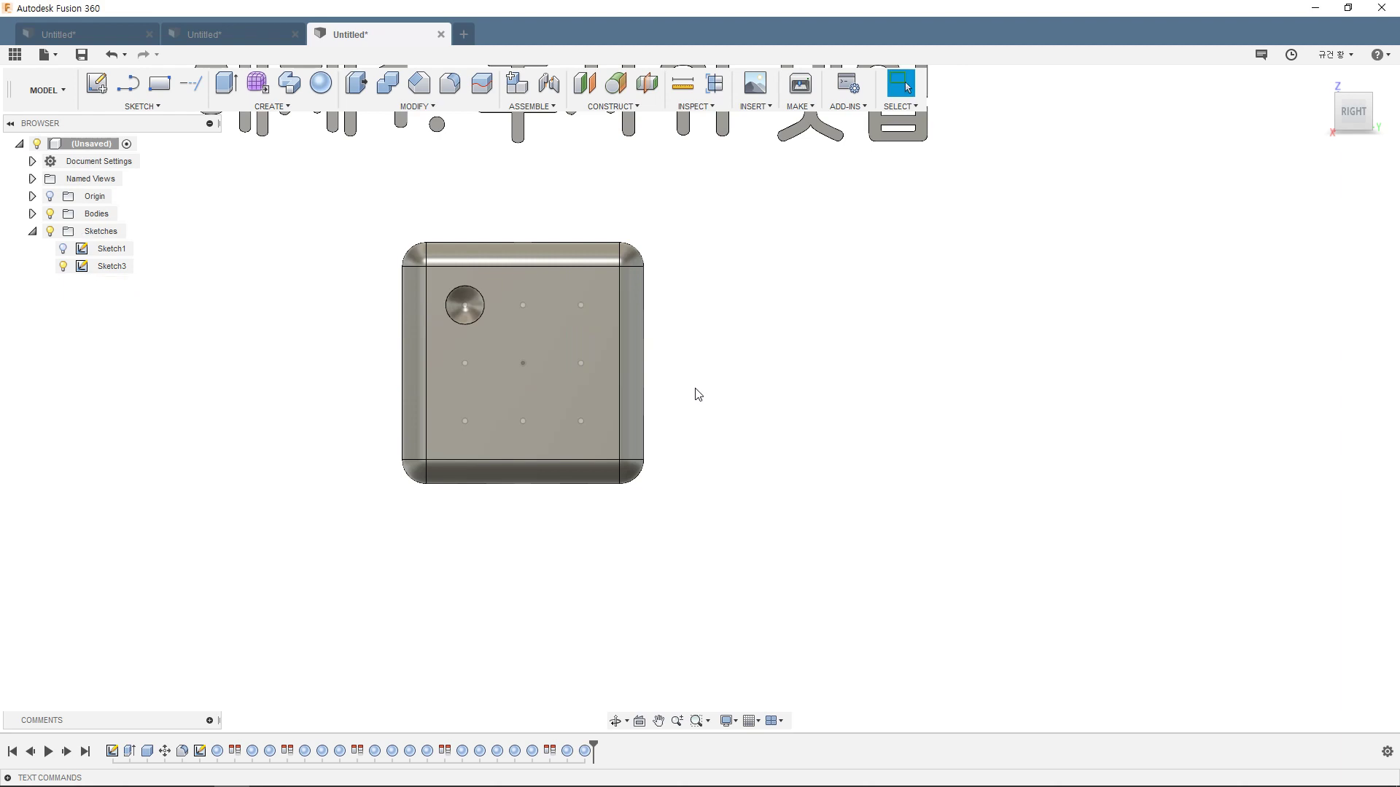
{"action": "middle_click_drag", "start_coordinate": [706, 403], "coordinate": [662, 398], "text": "shift"}
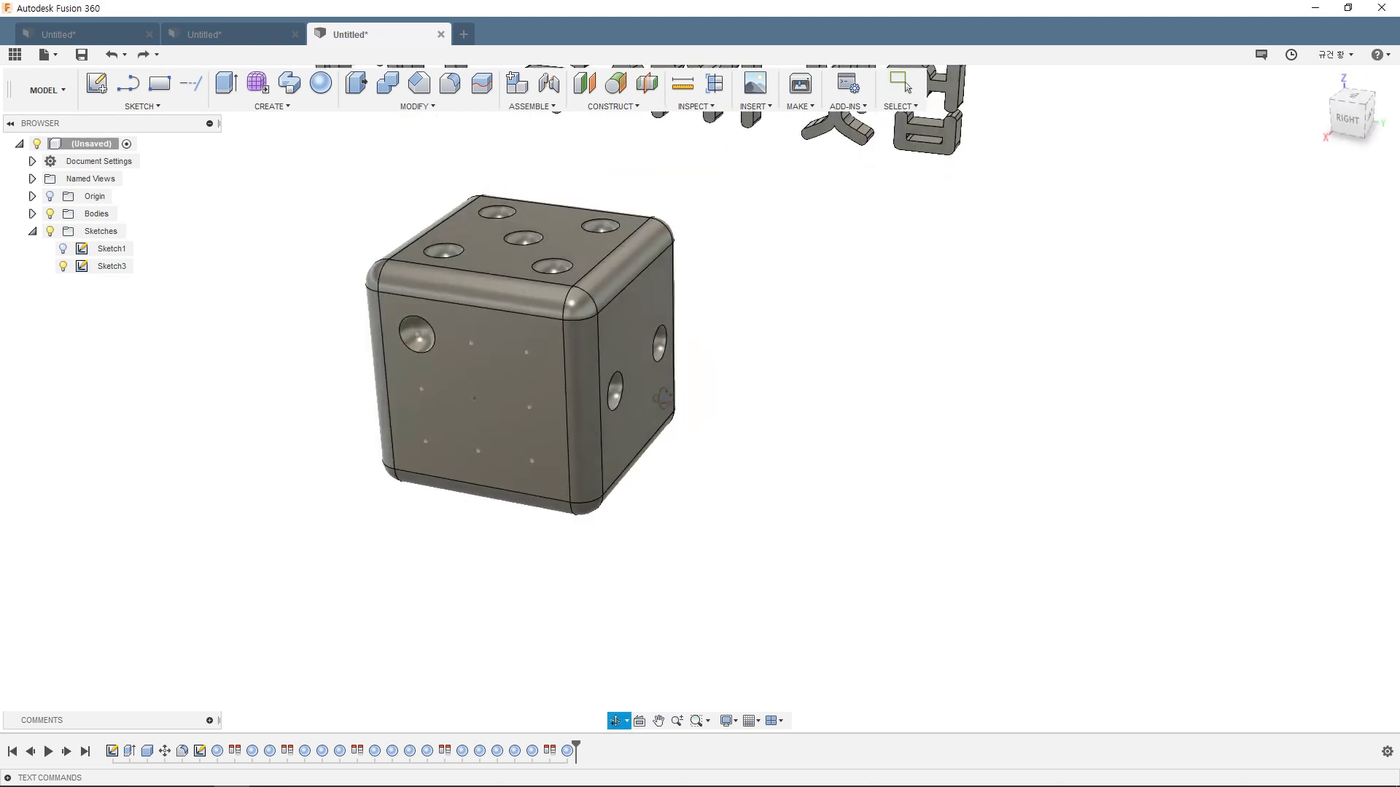
{"action": "left_click", "coordinate": [1347, 118]}
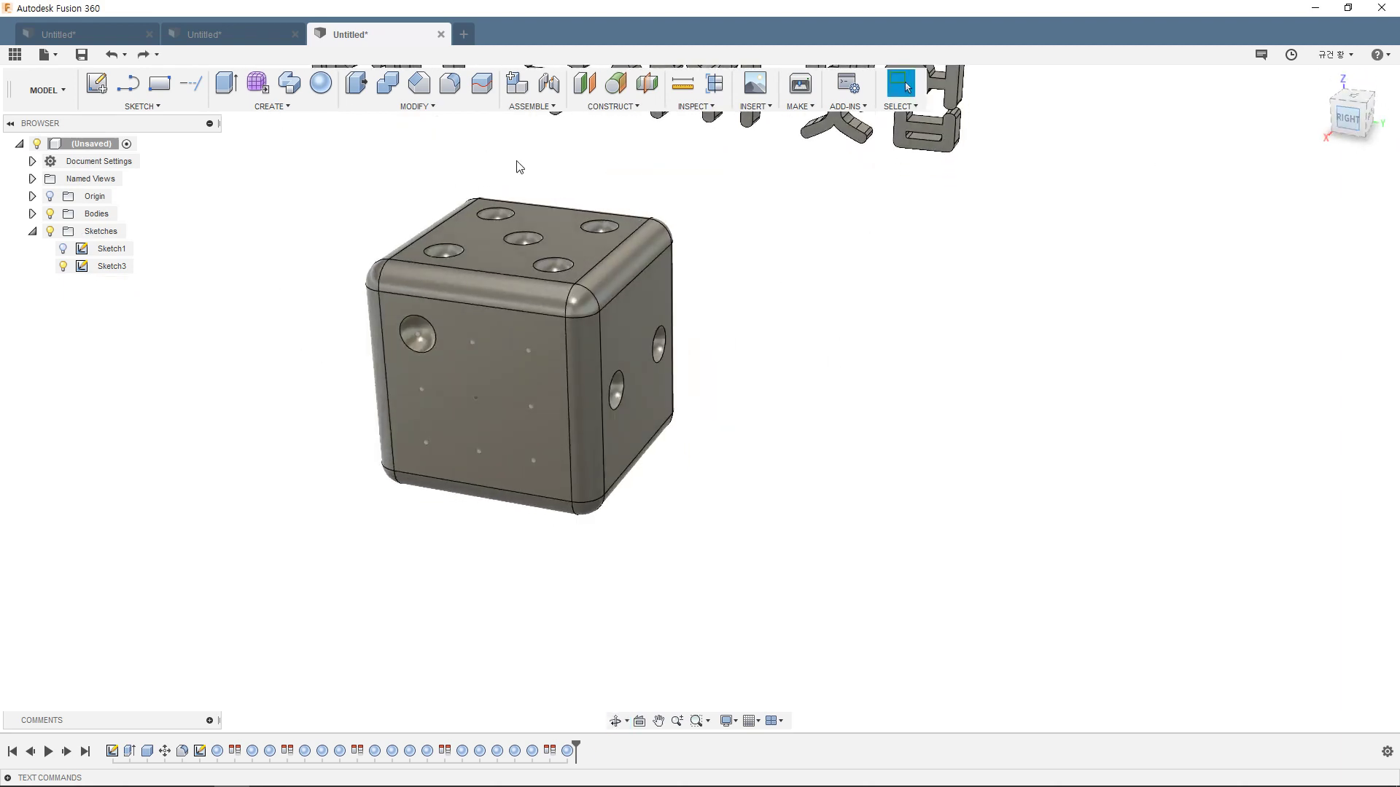
Step: Cut spherical dimples at the top-right, right-middle and left-middle dots of the six-pip face
{"action": "left_click", "coordinate": [321, 86]}
{"action": "left_click", "coordinate": [545, 337]}
{"action": "left_click", "coordinate": [575, 312]}
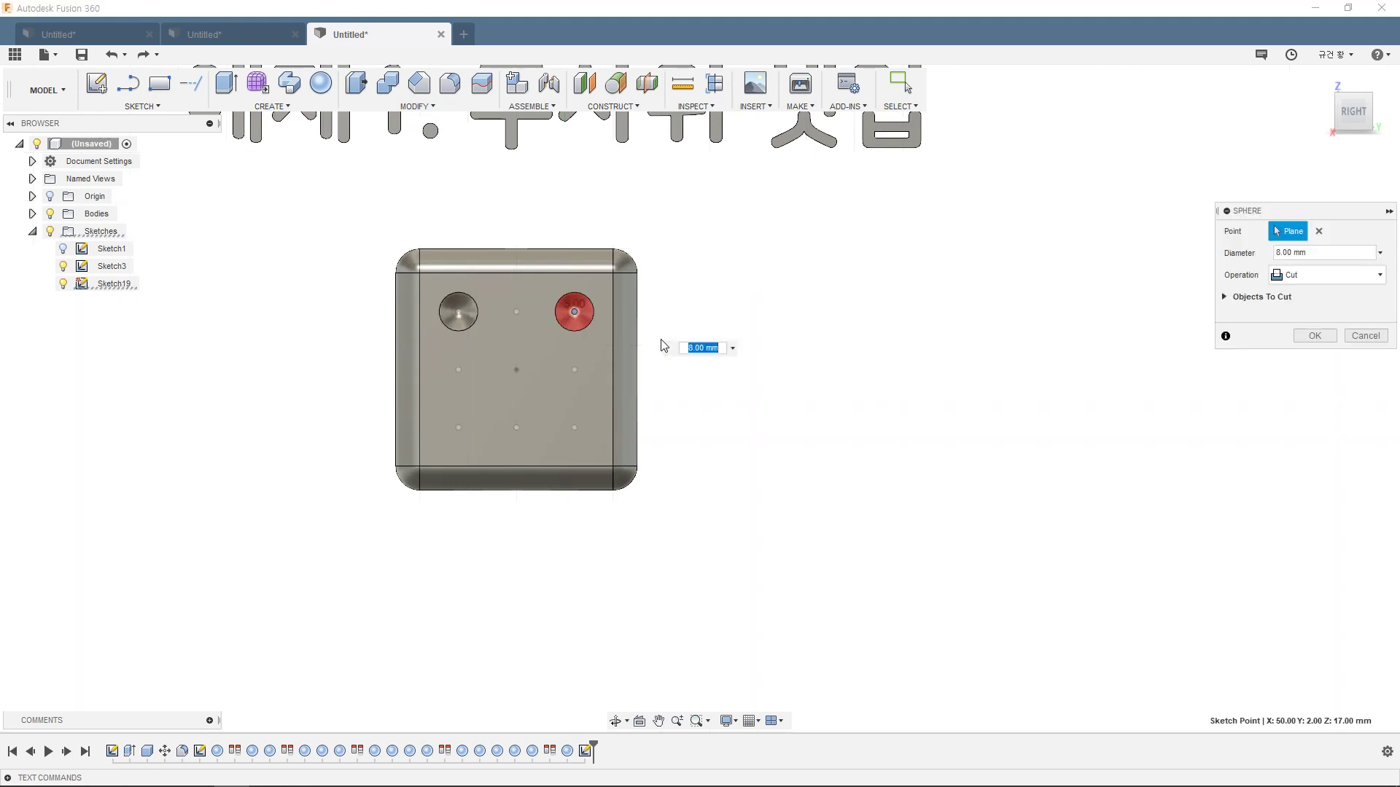
{"action": "key", "text": "Return"}
{"action": "left_click", "coordinate": [513, 375]}
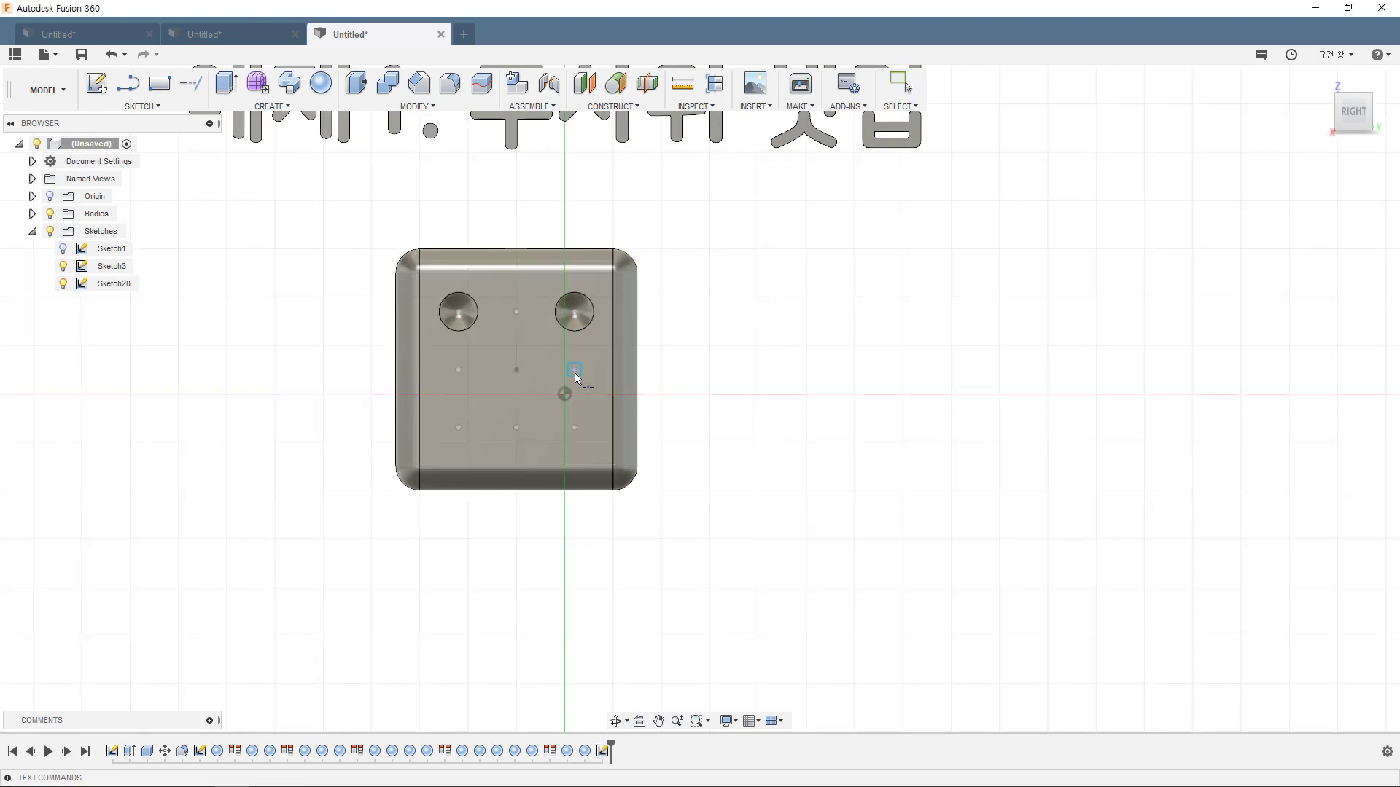
{"action": "left_click", "coordinate": [575, 370]}
{"action": "key", "text": "Return"}
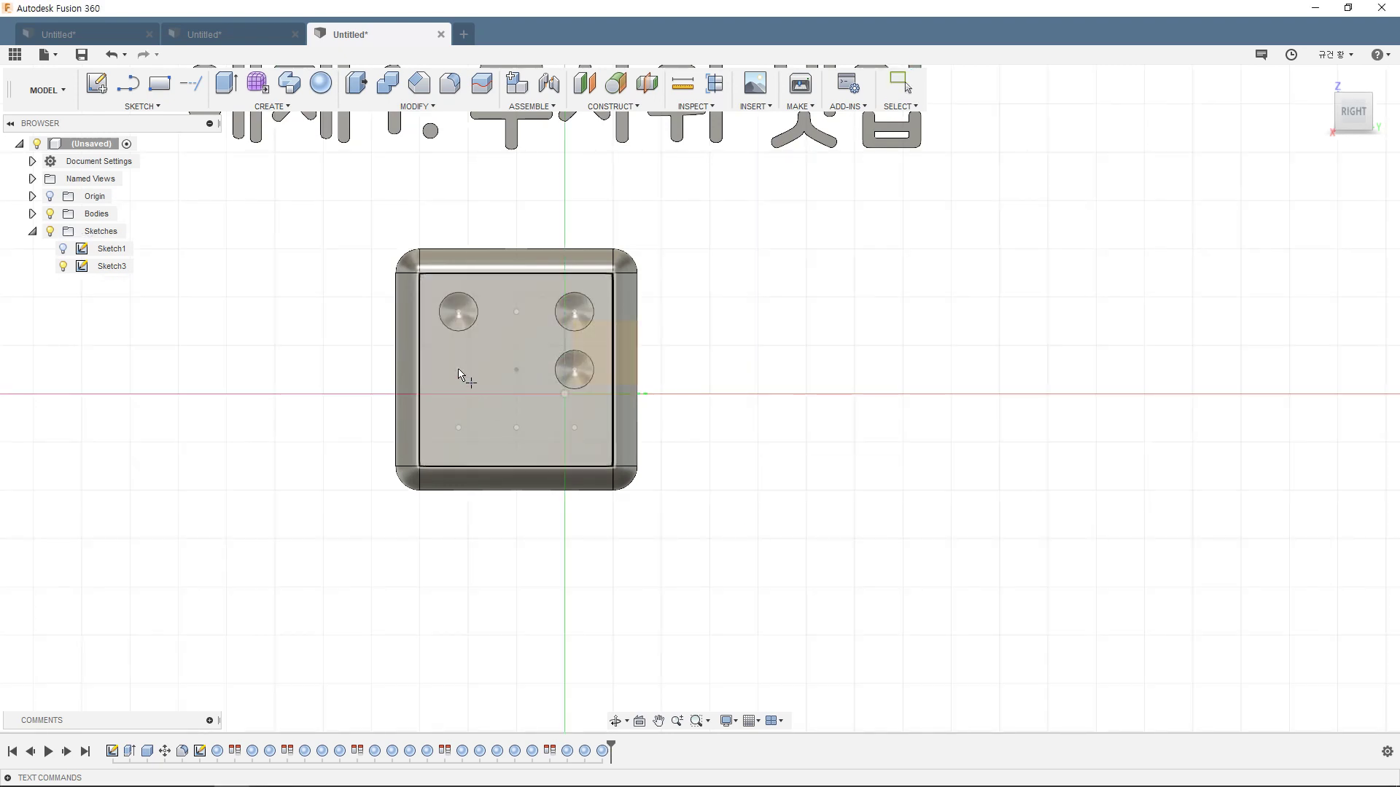
{"action": "left_click", "coordinate": [457, 372]}
{"action": "key", "text": "Return"}
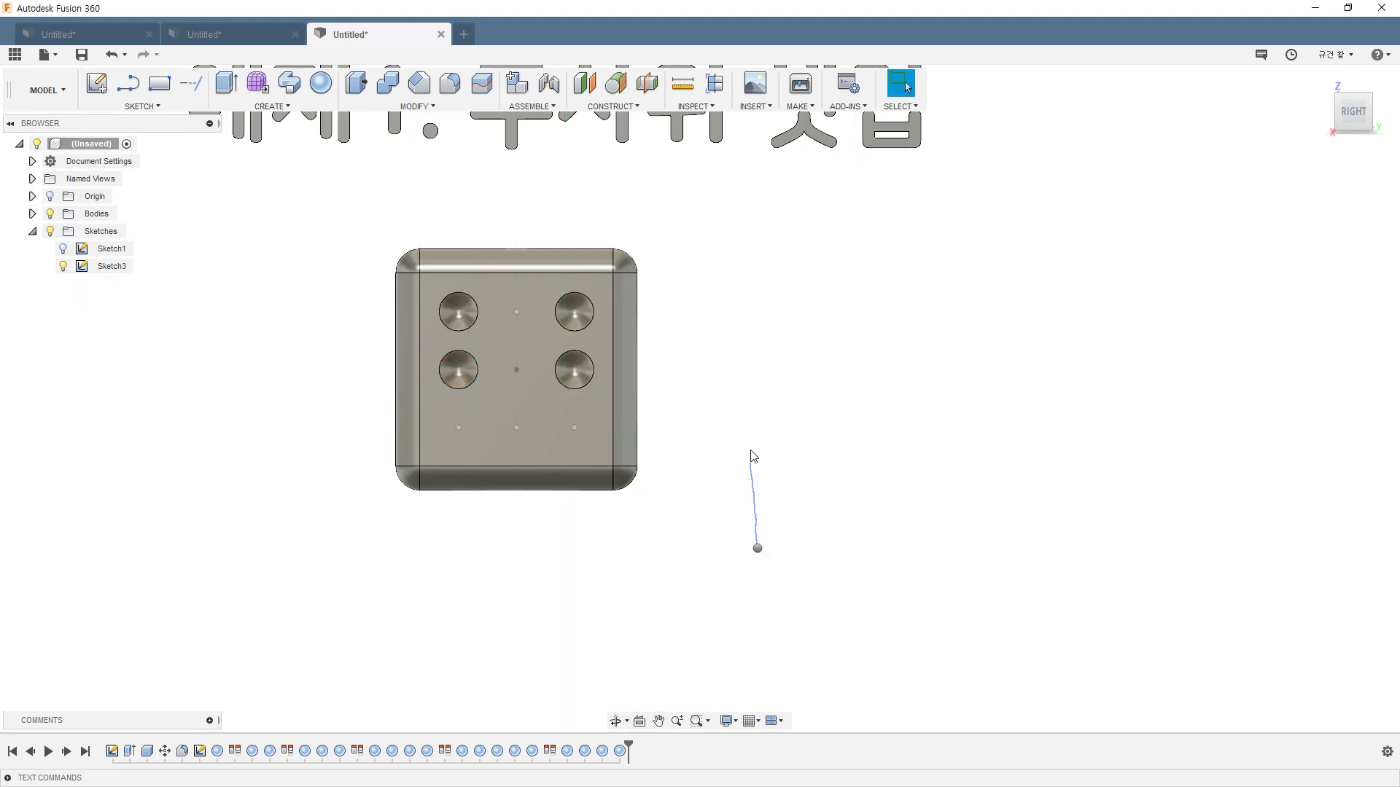
Step: Cut the final lower-left and lower-right dimples, then orbit the die to inspect every face
{"action": "key", "text": "Return"}
{"action": "left_click", "coordinate": [463, 436]}
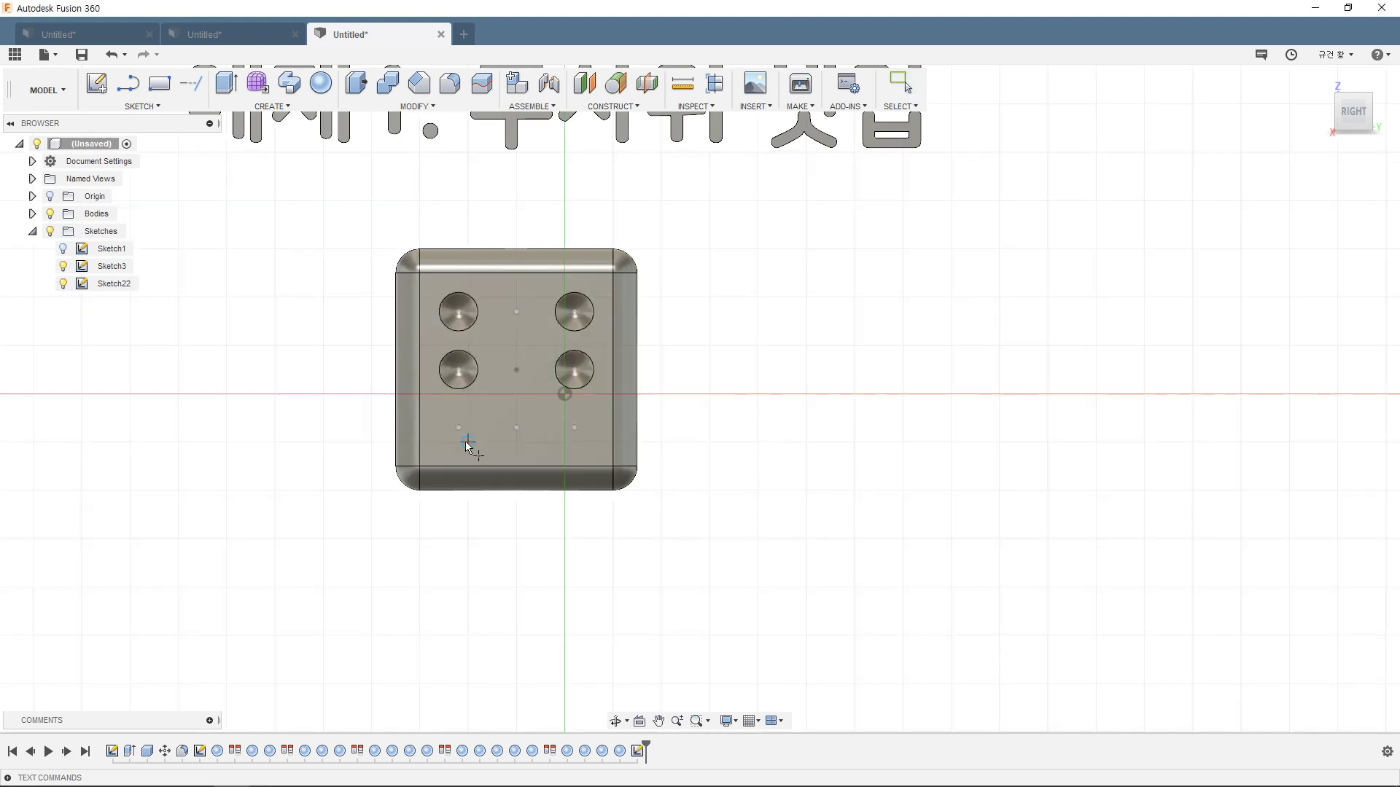
{"action": "left_click", "coordinate": [458, 428]}
{"action": "key", "text": "Return"}
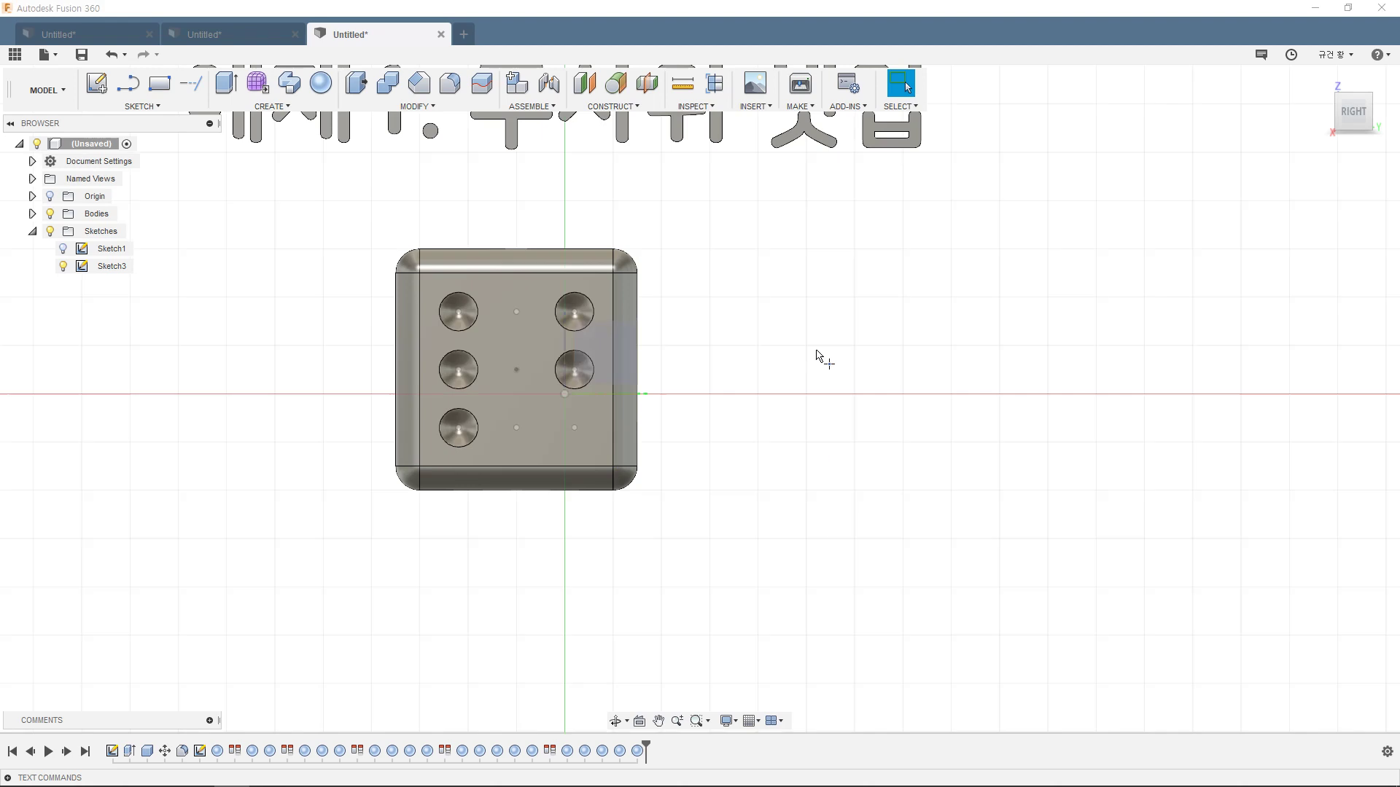
{"action": "left_click", "coordinate": [575, 428]}
{"action": "key", "text": "Return"}
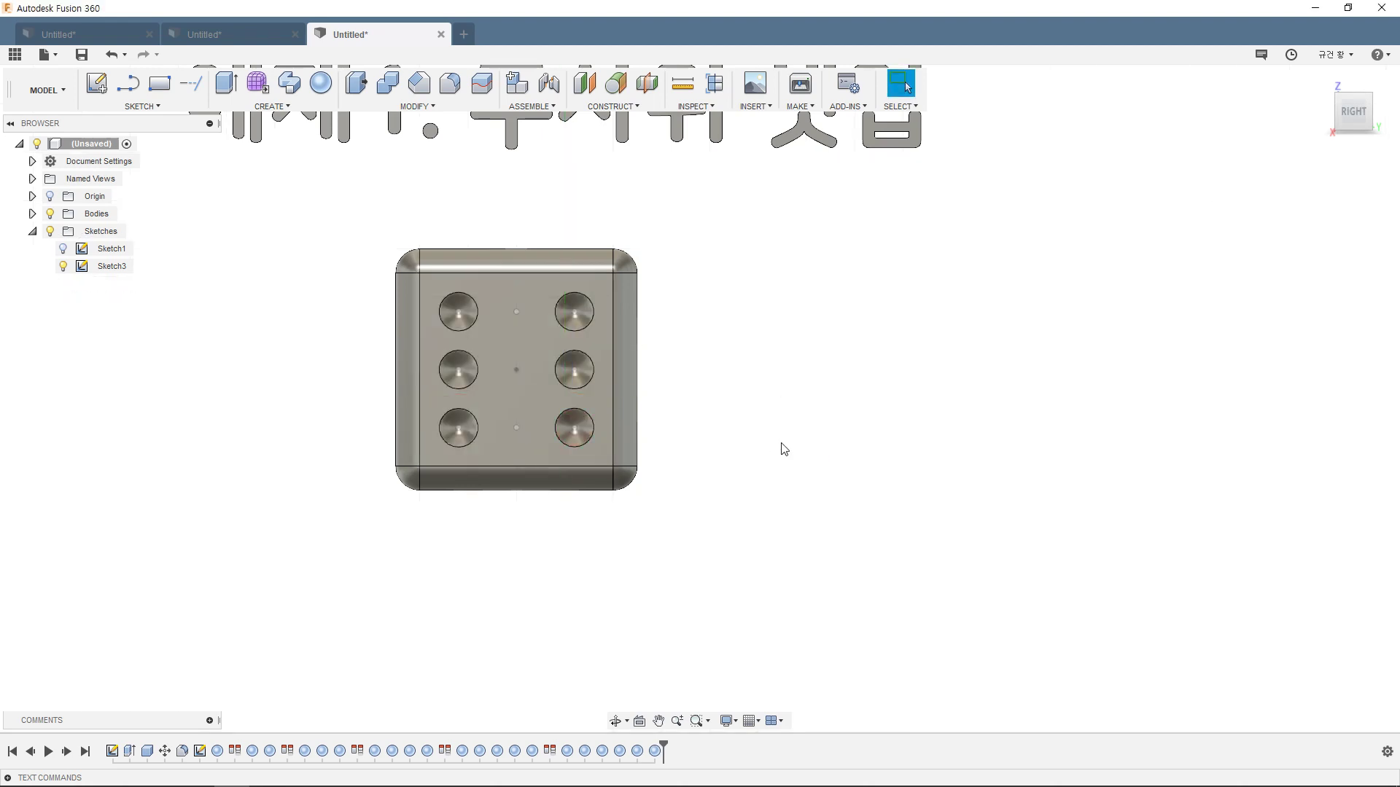
{"action": "middle_click_drag", "start_coordinate": [781, 447], "coordinate": [735, 442], "text": "shift"}
{"action": "mouse_move", "coordinate": [256, 442]}
{"action": "middle_mouse_down", "text": "shift"}
{"action": "mouse_move", "coordinate": [510, 393]}
{"action": "mouse_move", "coordinate": [285, 436]}
{"action": "mouse_move", "coordinate": [314, 430]}
{"action": "middle_mouse_up", "text": "shift"}
{"action": "middle_click_drag", "start_coordinate": [747, 391], "coordinate": [794, 413]}
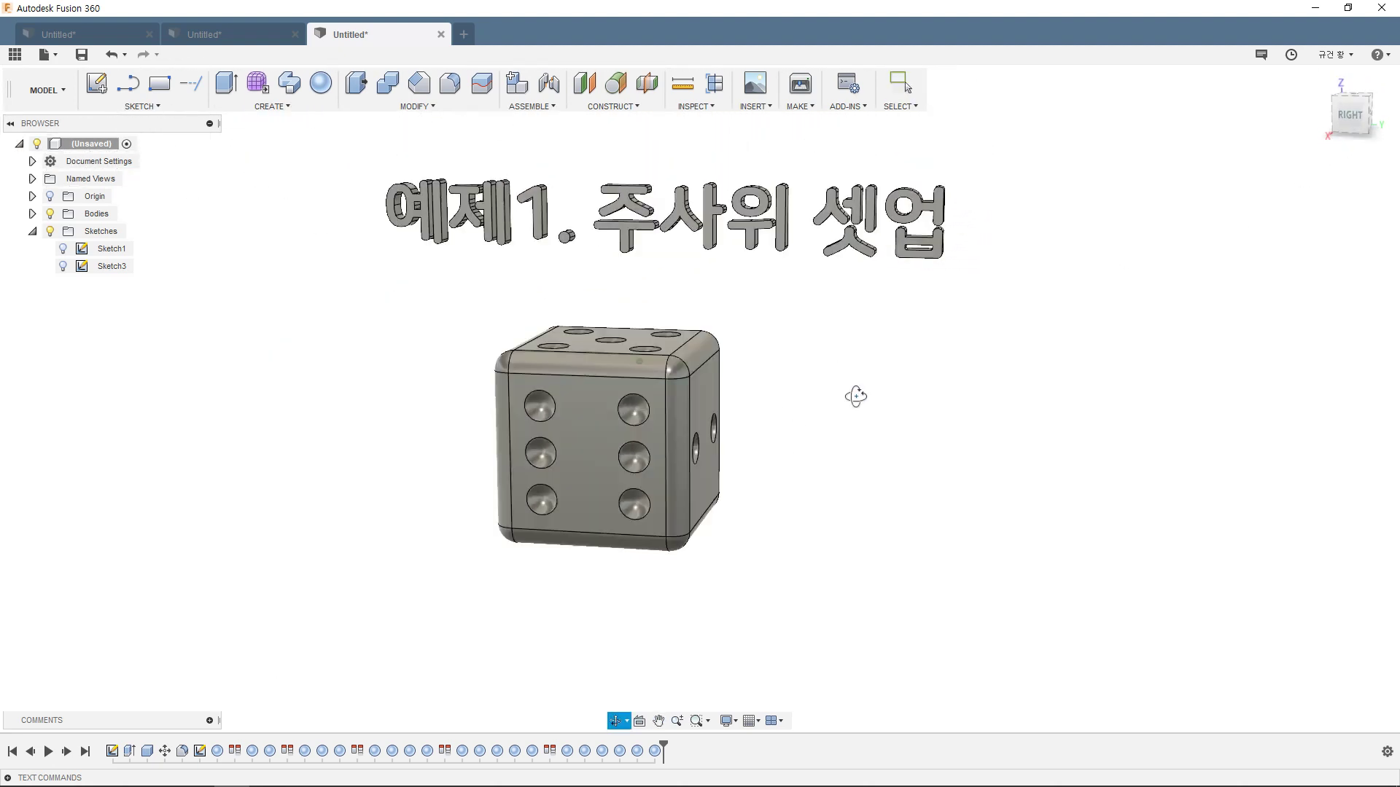
{"action": "mouse_move", "coordinate": [1353, 112]}
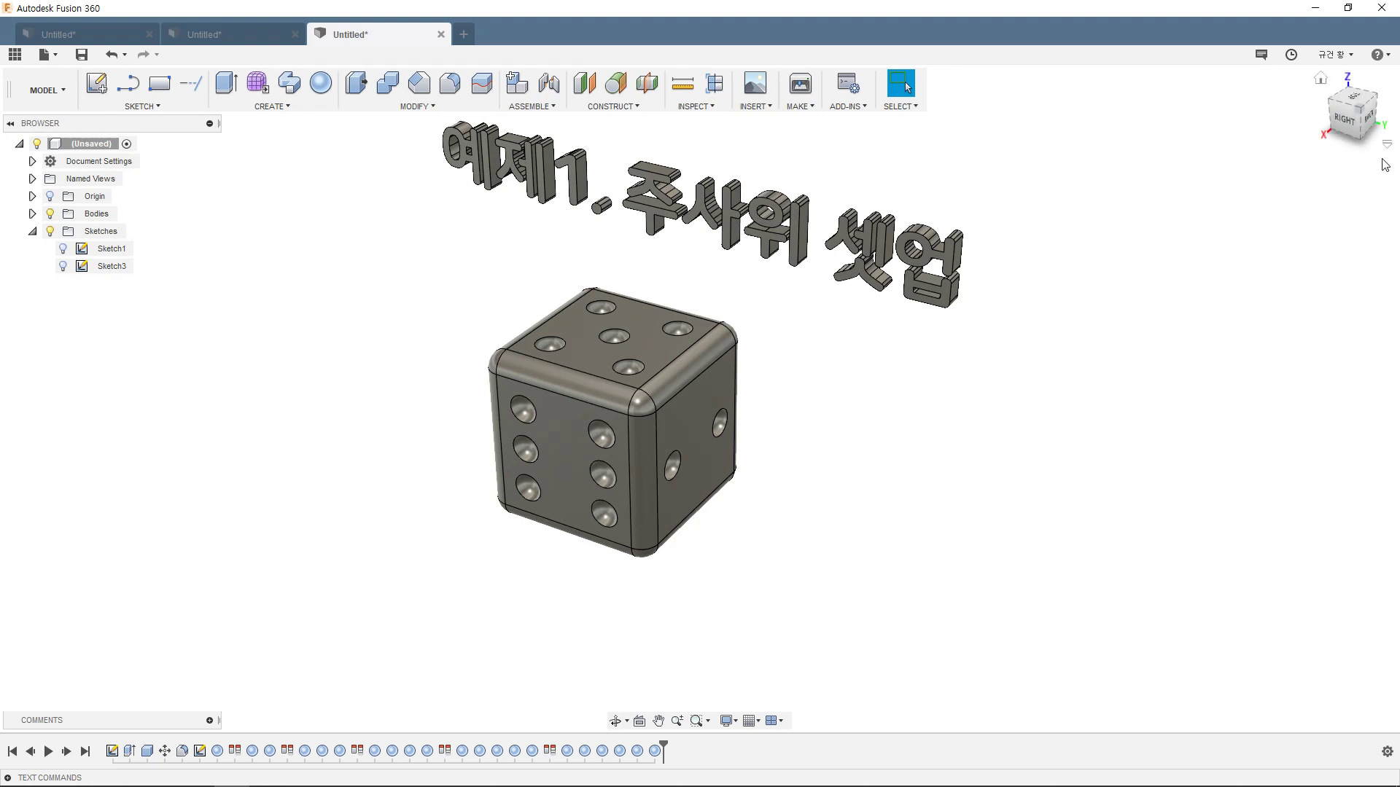
Step: Give the die body the Aluminum - Anodized Glossy (Blue) appearance
{"action": "left_click", "coordinate": [1340, 122]}
{"action": "key", "text": "a"}
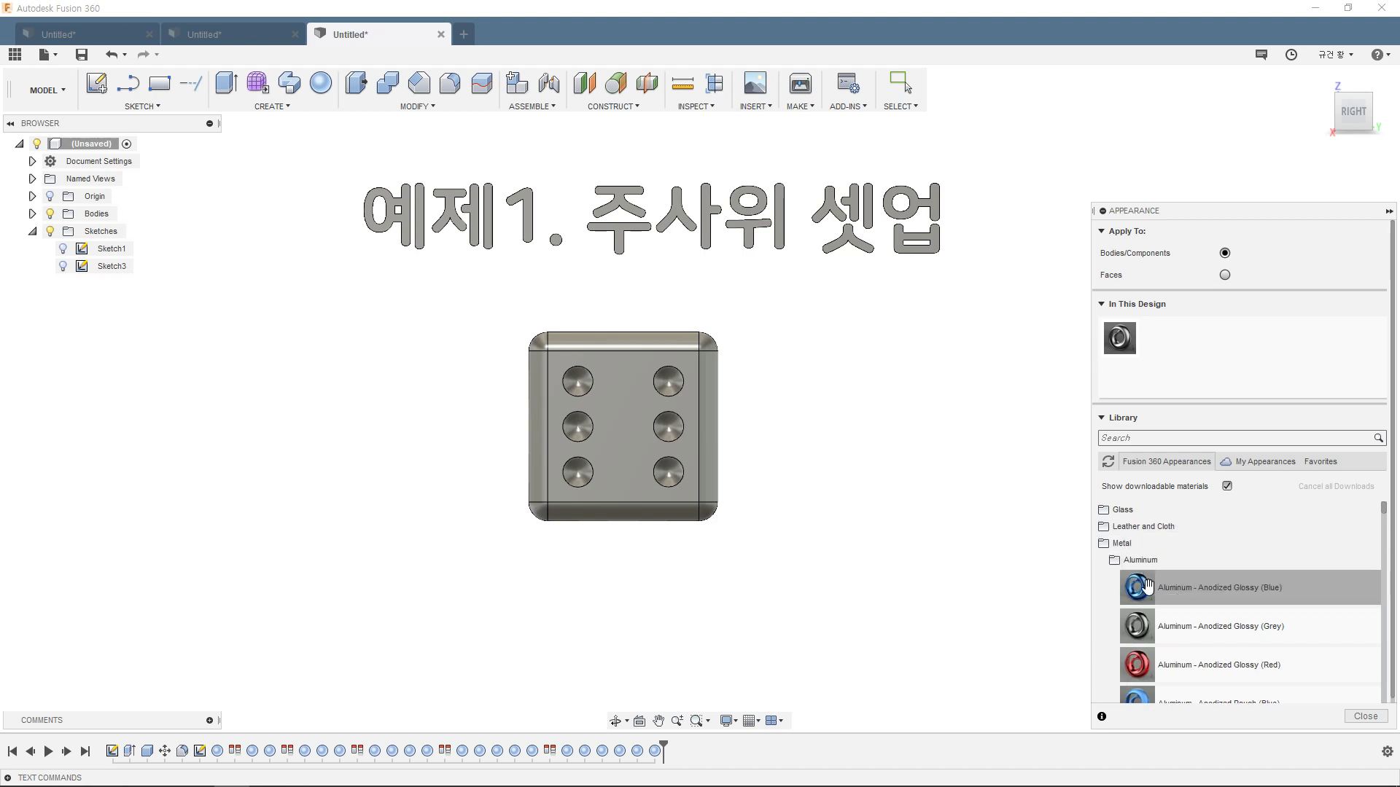
{"action": "left_click_drag", "start_coordinate": [1140, 591], "coordinate": [700, 460]}
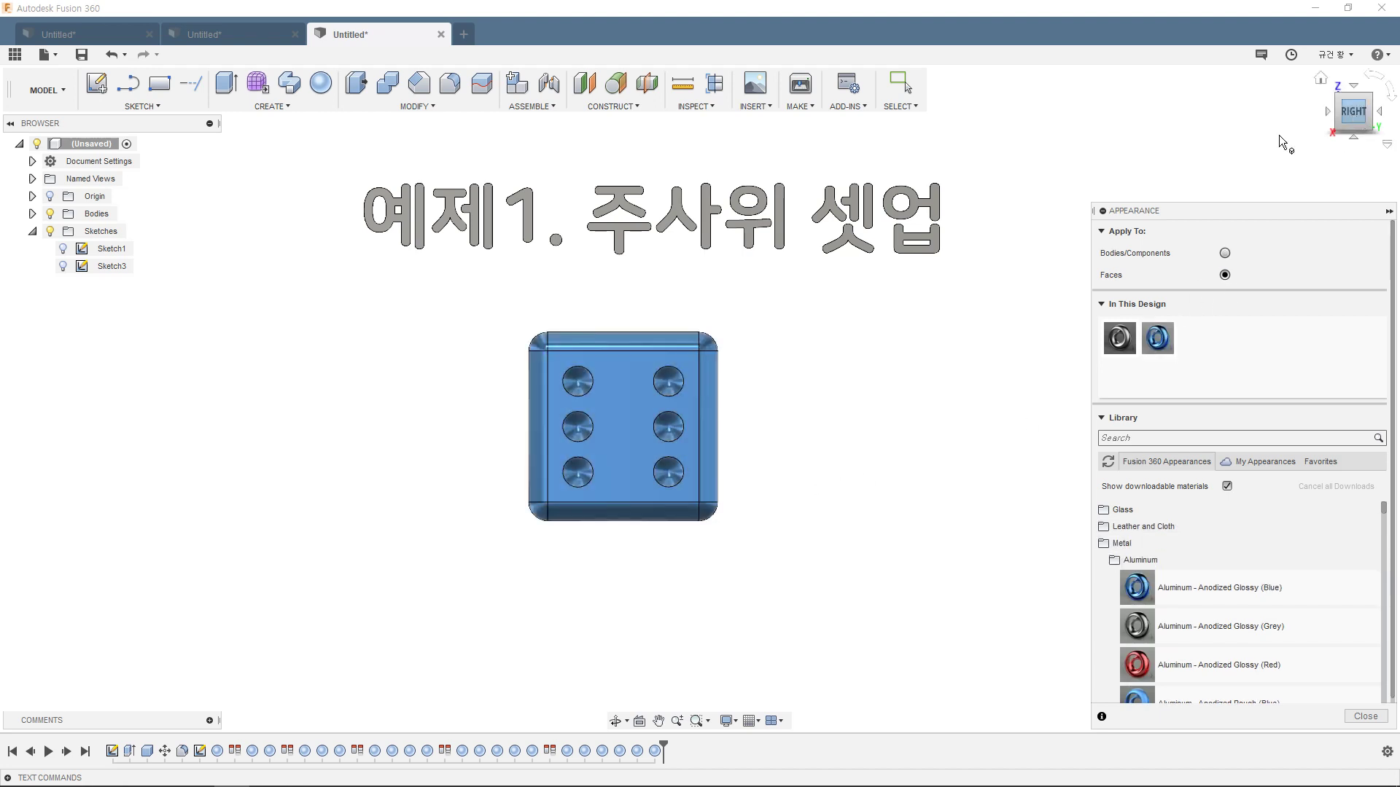
Step: Make the pips on the facing side red anodized aluminum
{"action": "left_click_drag", "start_coordinate": [482, 355], "coordinate": [791, 513]}
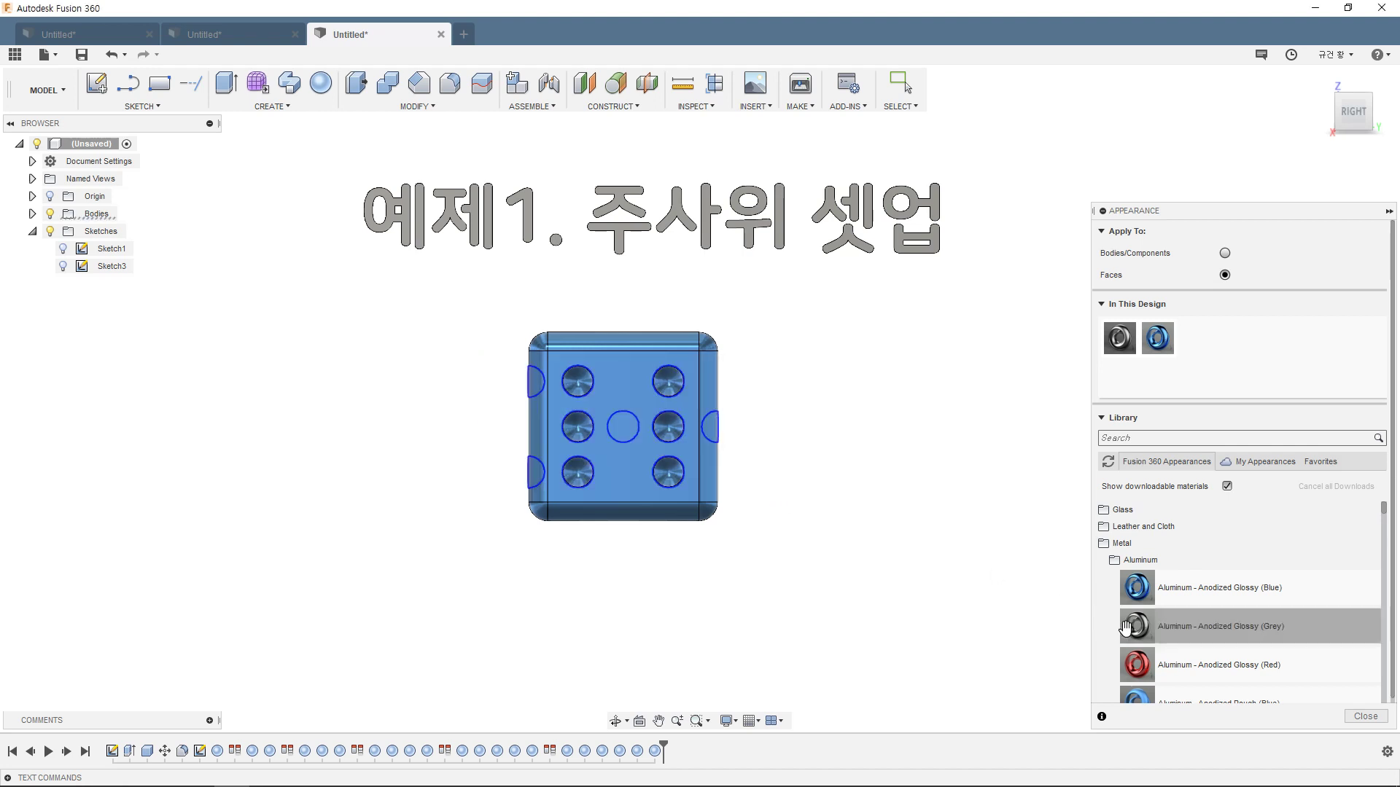
{"action": "middle_click_drag", "start_coordinate": [931, 537], "coordinate": [894, 566], "text": "shift"}
{"action": "left_click_drag", "start_coordinate": [1139, 654], "coordinate": [619, 457]}
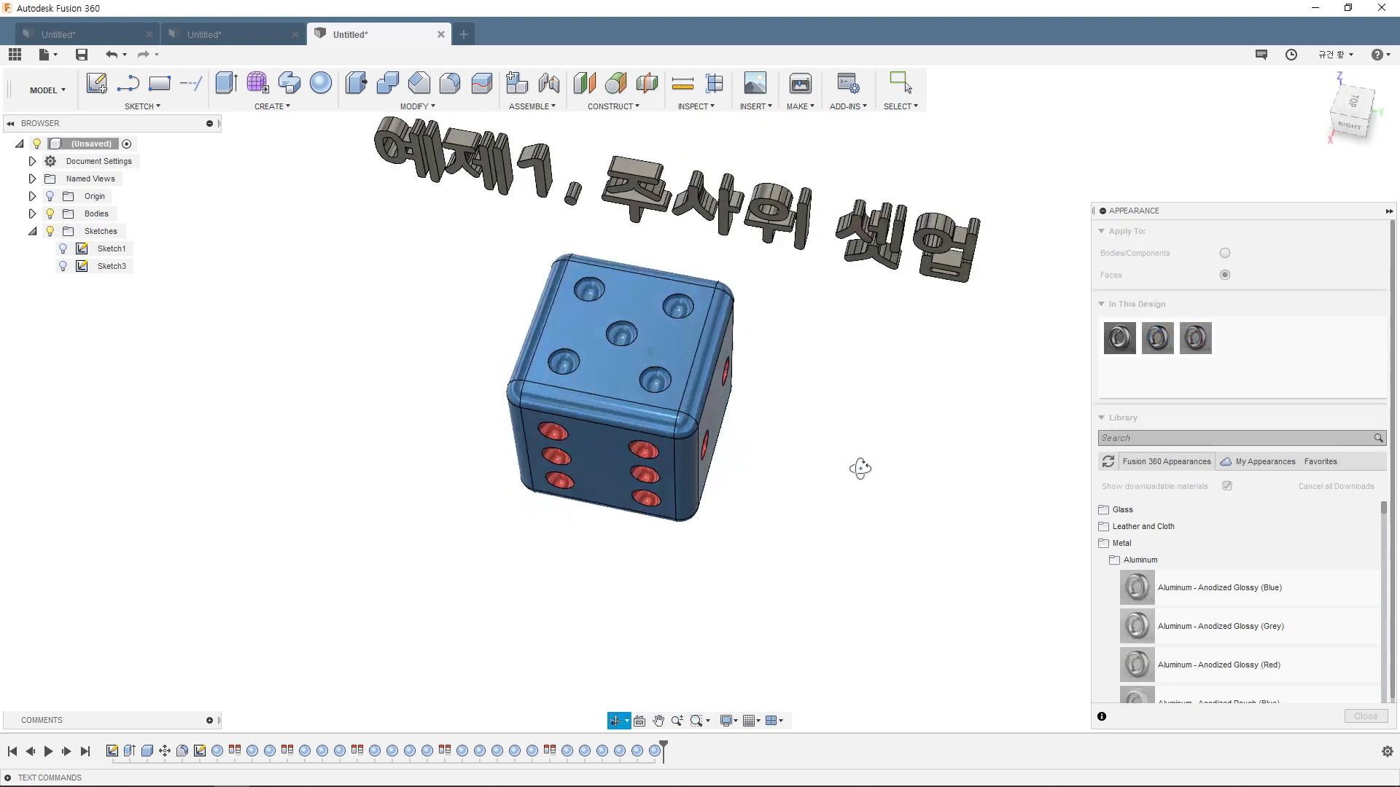
Step: Make the top face's pips red as well, then close the Appearance dialog
{"action": "middle_click_drag", "start_coordinate": [956, 354], "coordinate": [881, 522], "text": "shift"}
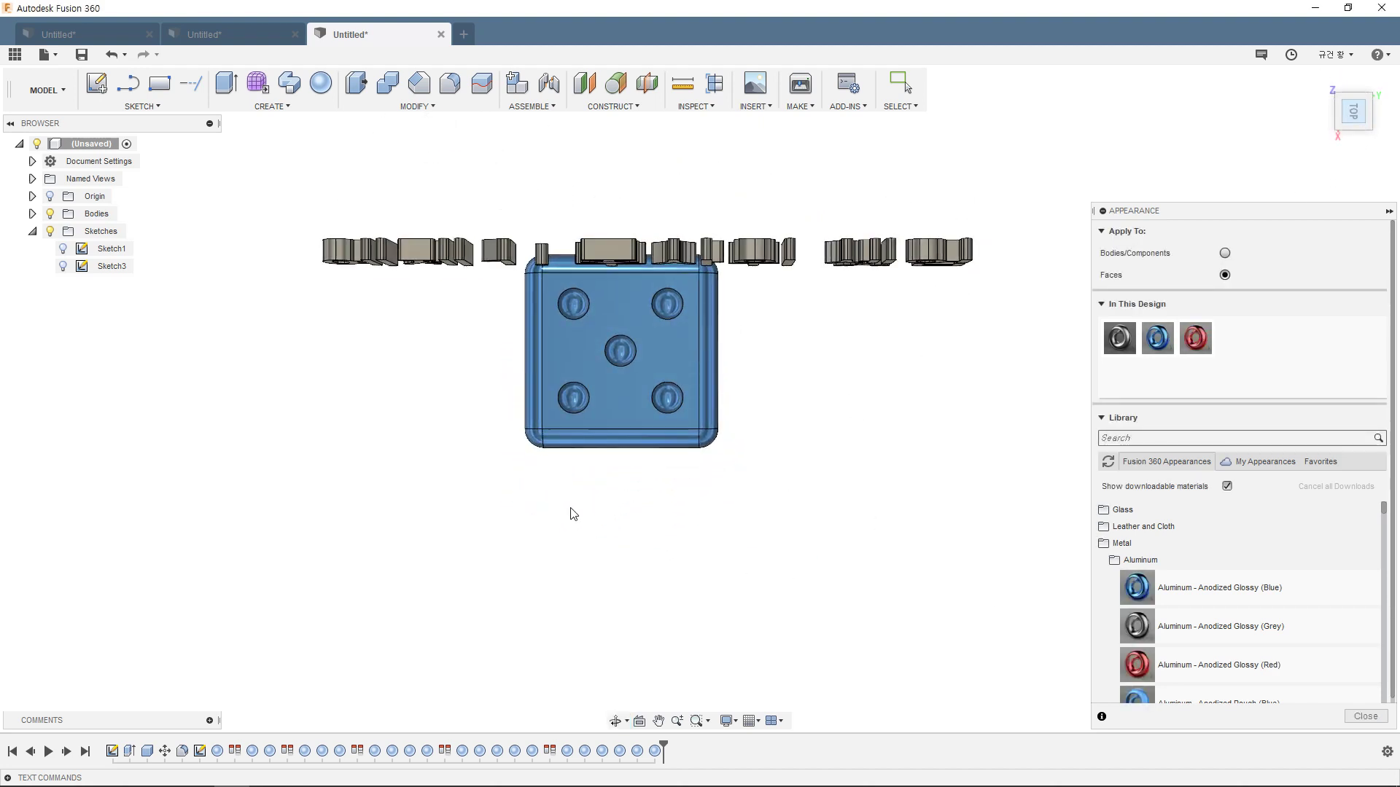
{"action": "left_click_drag", "start_coordinate": [558, 528], "coordinate": [694, 286]}
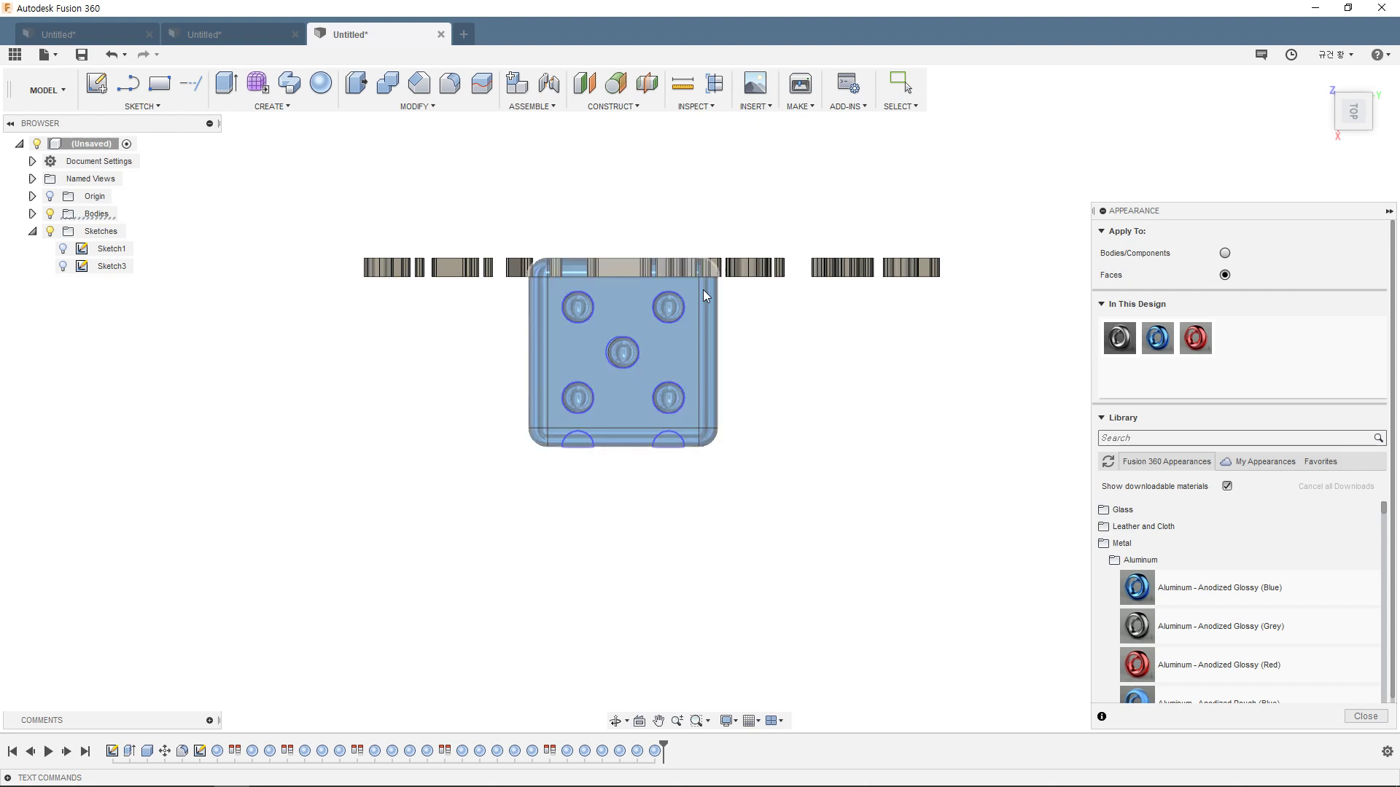
{"action": "left_click_drag", "start_coordinate": [1196, 337], "coordinate": [623, 359]}
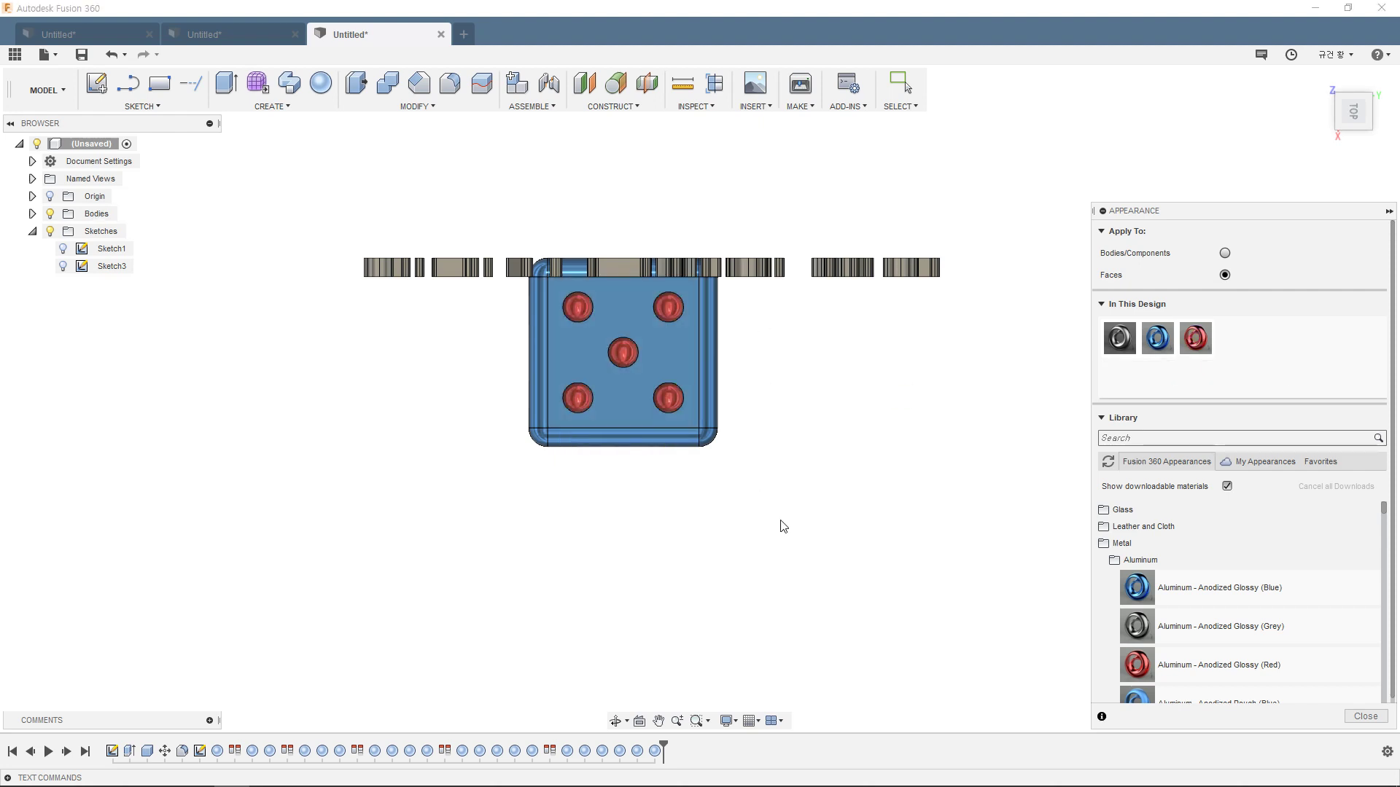
{"action": "mouse_move", "coordinate": [790, 410]}
{"action": "middle_mouse_down", "text": "shift"}
{"action": "mouse_move", "coordinate": [896, 303]}
{"action": "mouse_move", "coordinate": [1024, 334]}
{"action": "mouse_move", "coordinate": [821, 403]}
{"action": "middle_mouse_up", "text": "shift"}
{"action": "left_click", "coordinate": [1366, 717]}
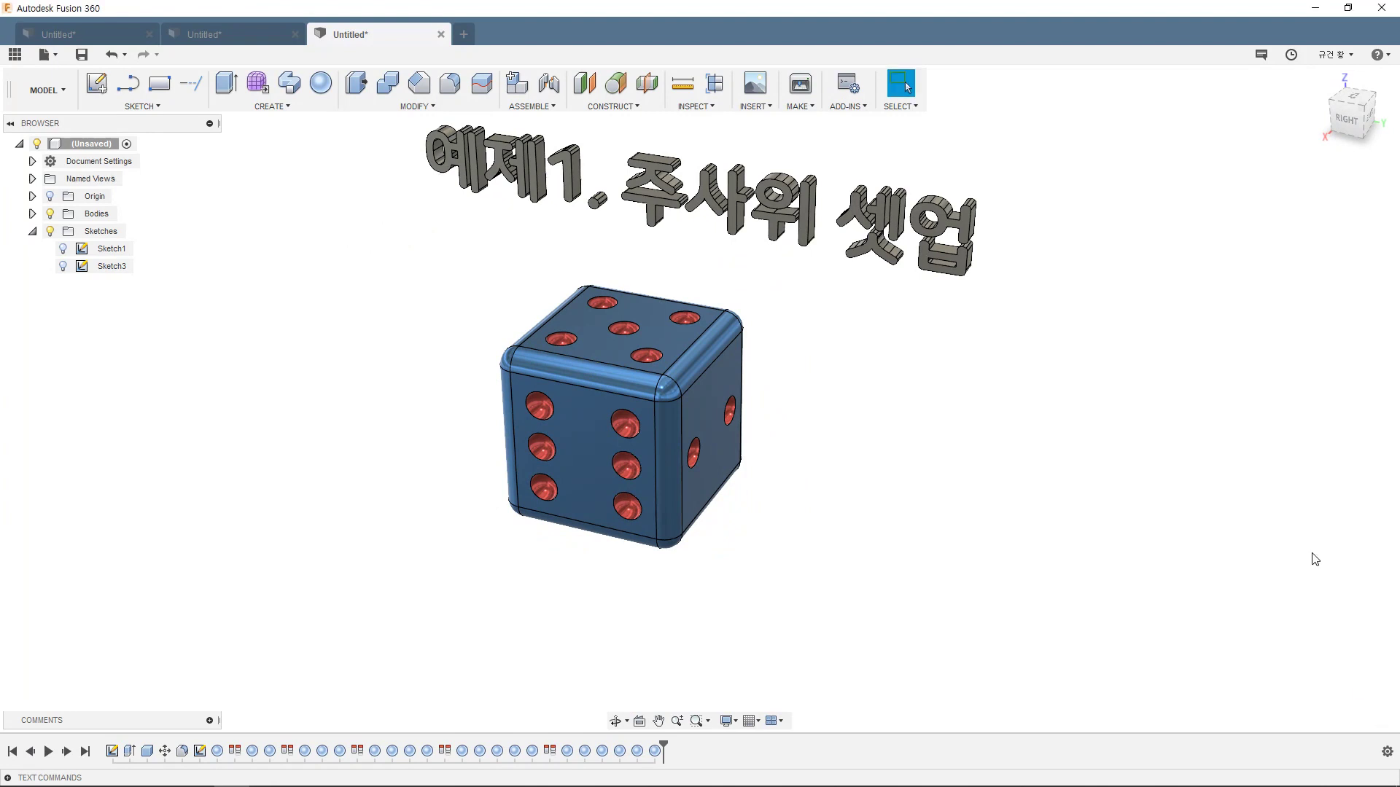
{"action": "left_click", "coordinate": [1349, 118]}
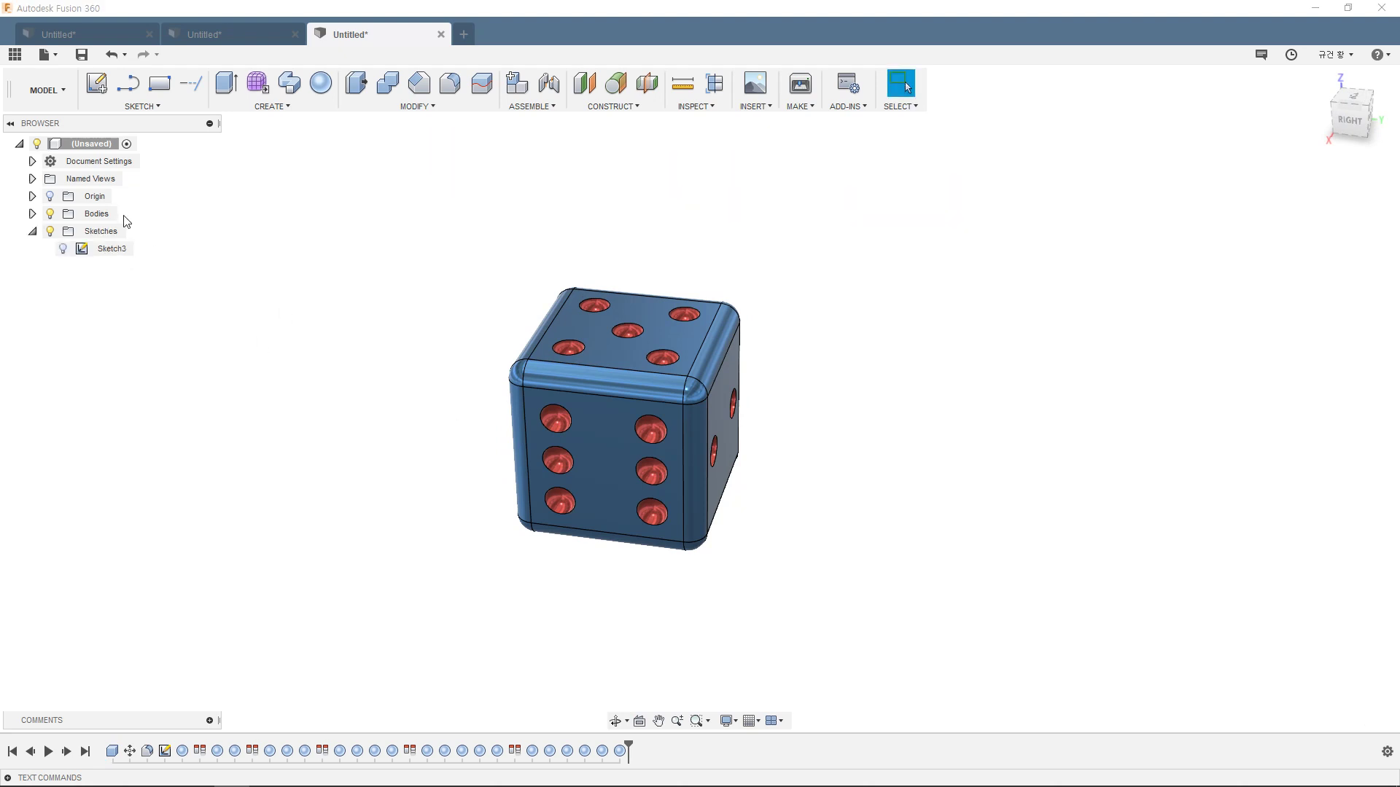
Step: Open the Data Panel and browse from the Education project back to the project list
{"action": "left_click", "coordinate": [32, 214]}
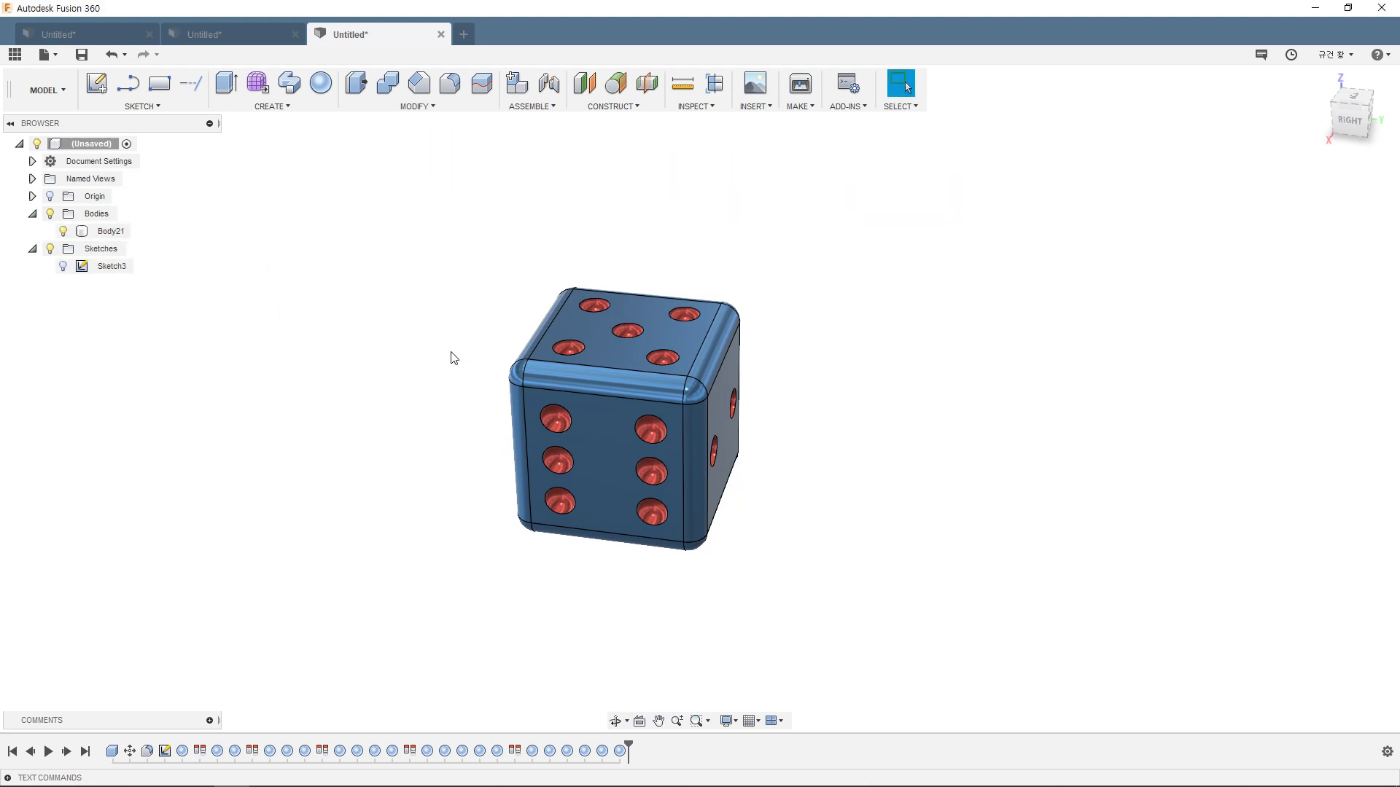
{"action": "mouse_move", "coordinate": [452, 357]}
{"action": "middle_mouse_down", "text": "shift"}
{"action": "mouse_move", "coordinate": [440, 387]}
{"action": "mouse_move", "coordinate": [572, 406]}
{"action": "mouse_move", "coordinate": [539, 408]}
{"action": "middle_mouse_up", "text": "shift"}
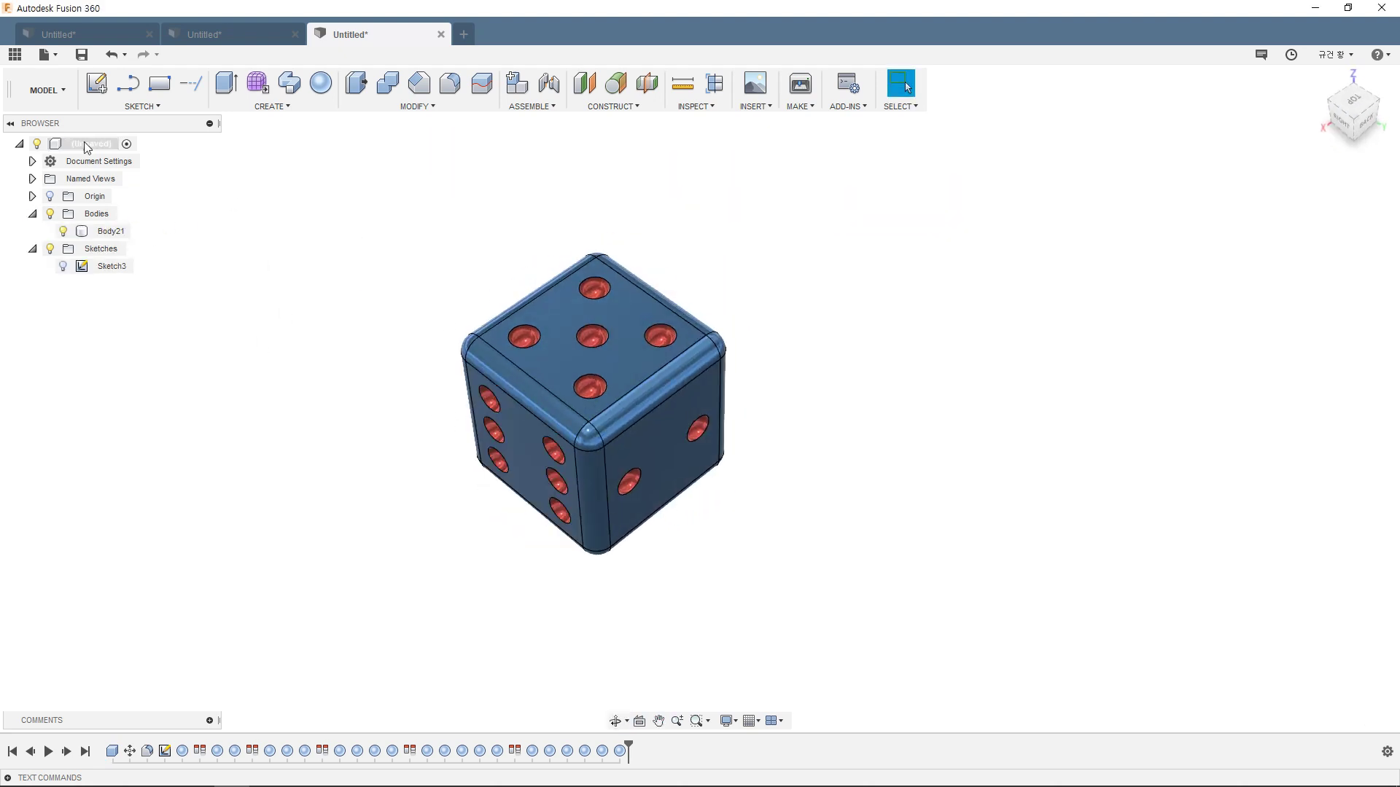
{"action": "left_click", "coordinate": [15, 55]}
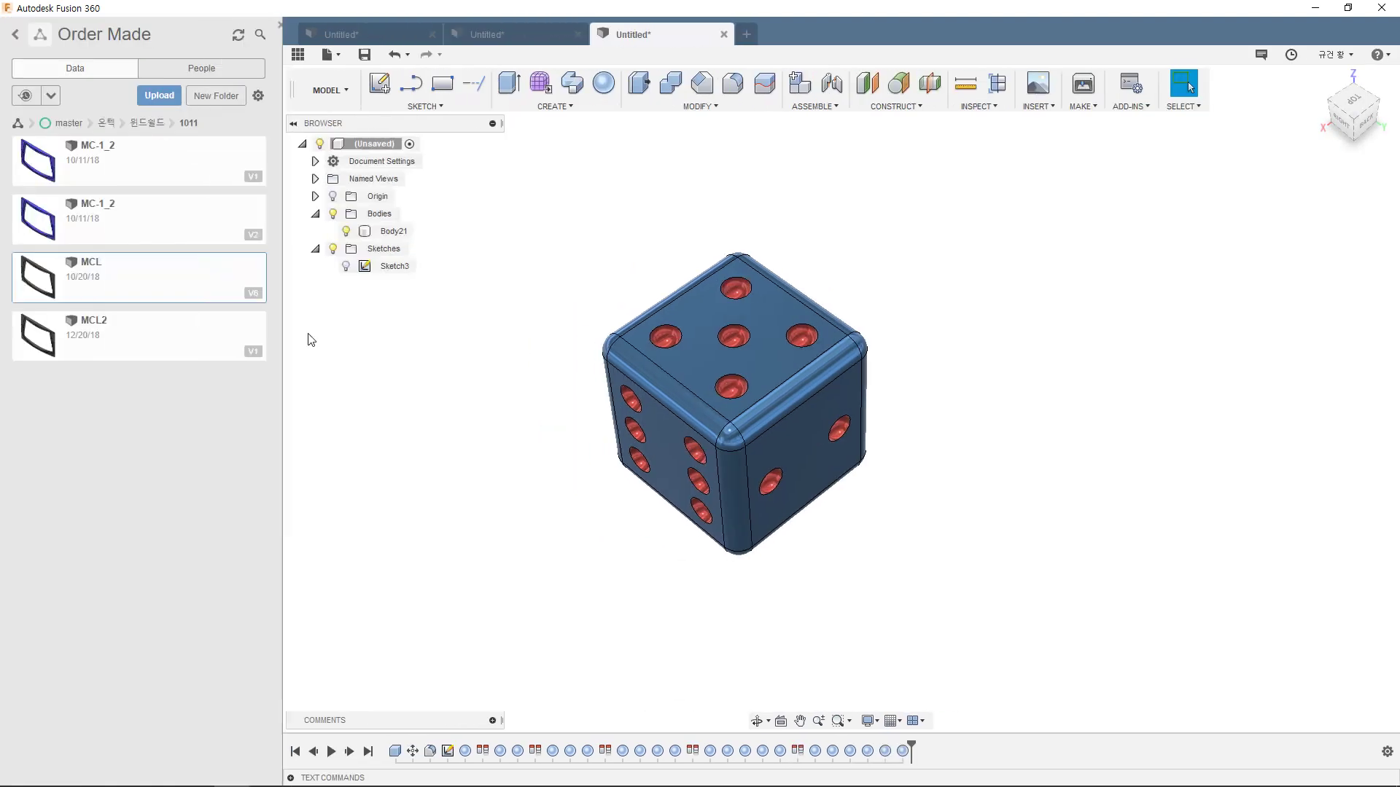
{"action": "left_click", "coordinate": [14, 35]}
{"action": "left_click", "coordinate": [107, 231]}
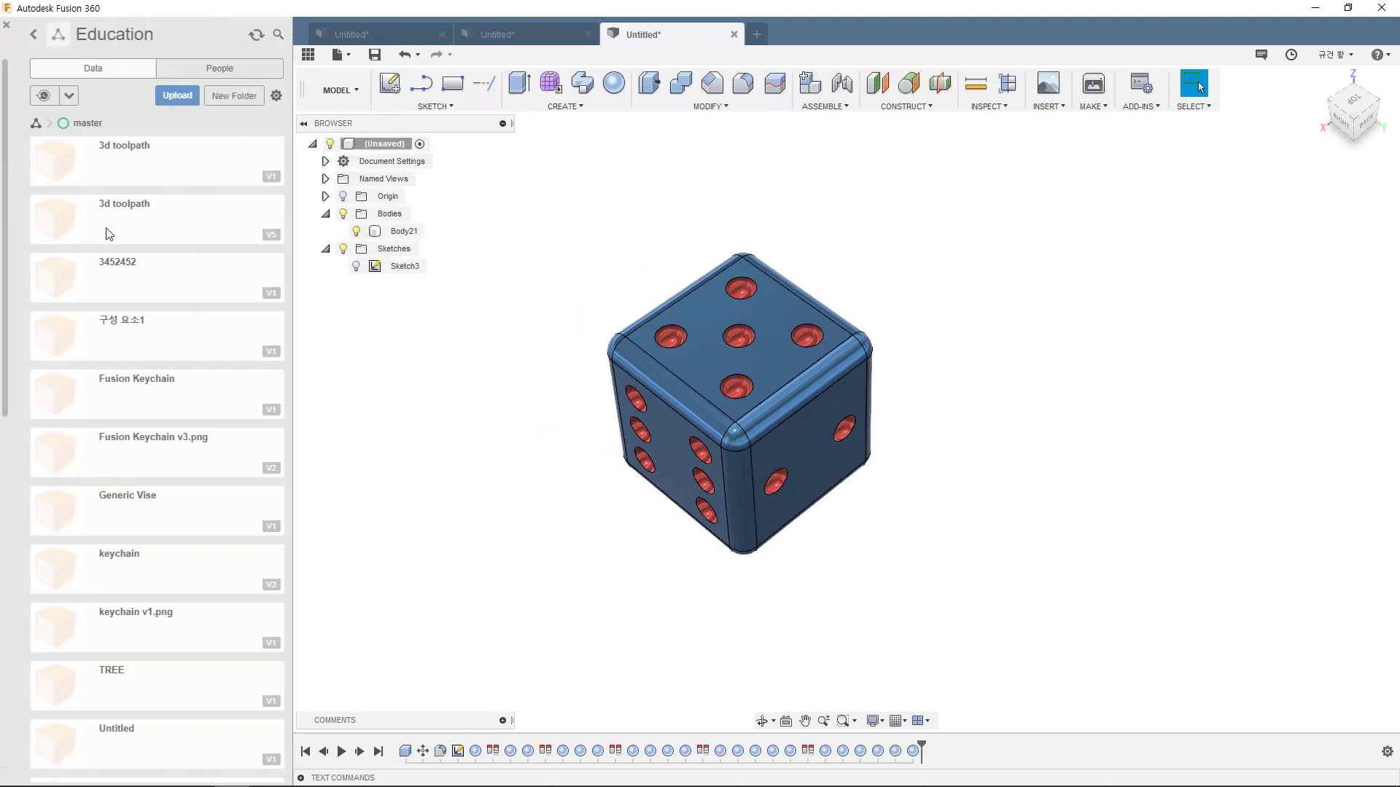
{"action": "left_click", "coordinate": [33, 34]}
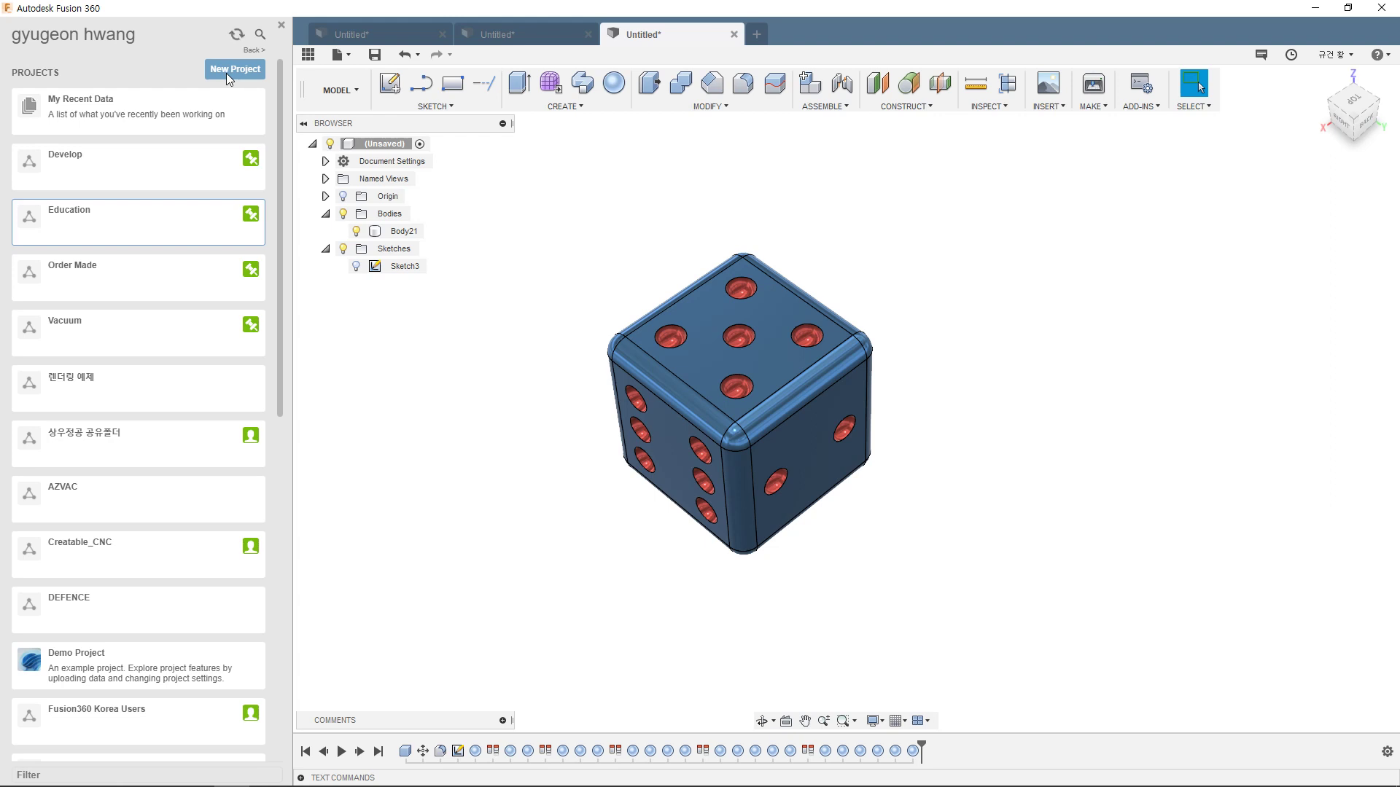
Step: Create a new project named YOUTUBE 상우정공 and open it
{"action": "left_click", "coordinate": [228, 70]}
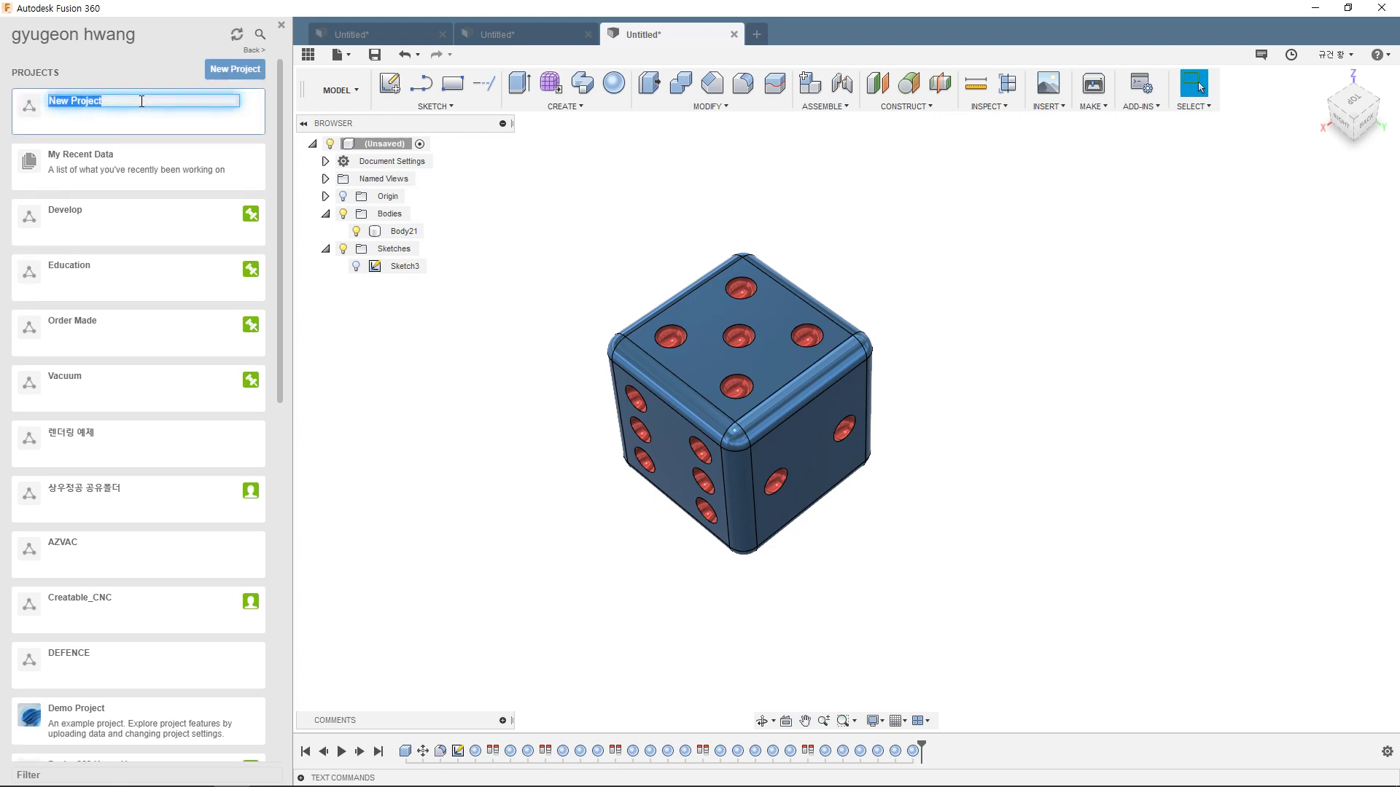
{"action": "type", "text": "YOUT"}
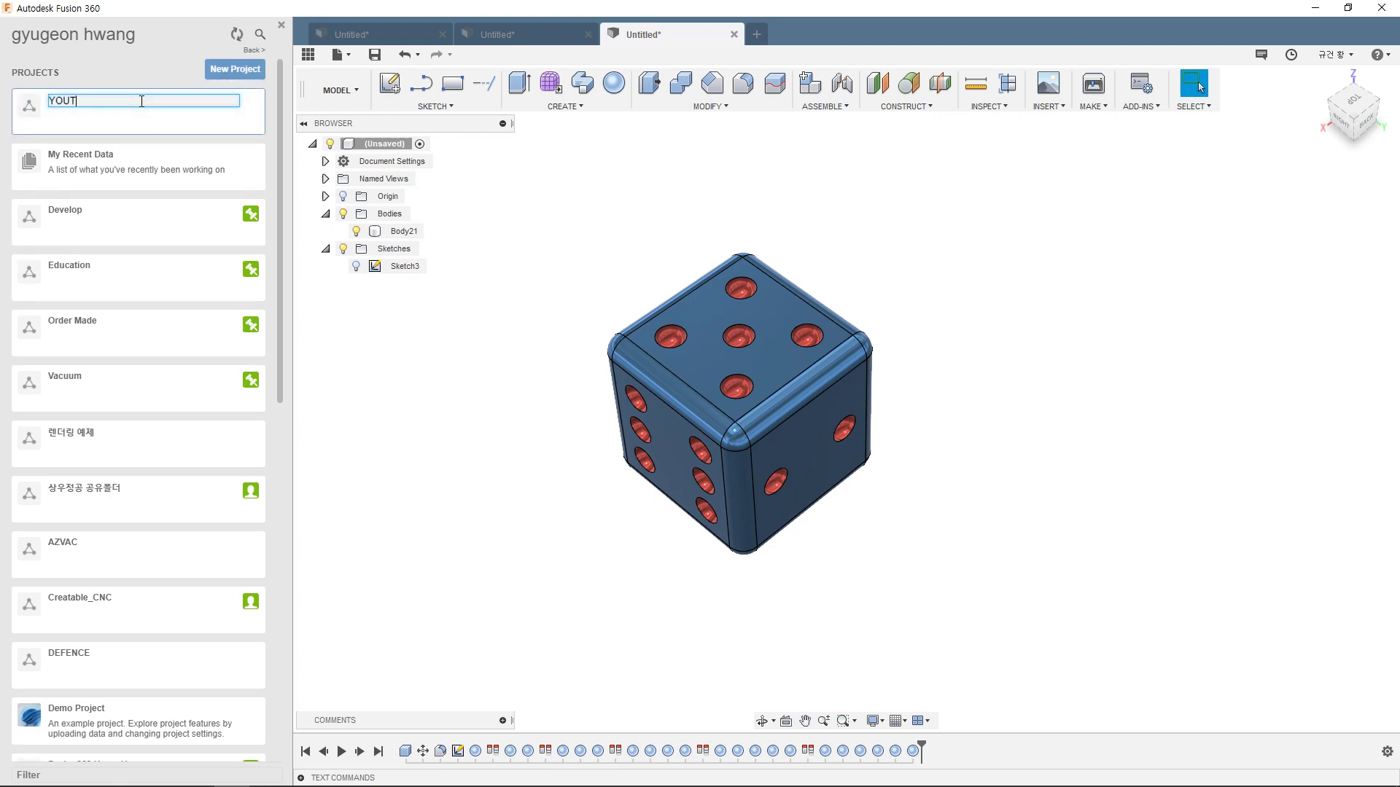
{"action": "type", "text": "UBE "}
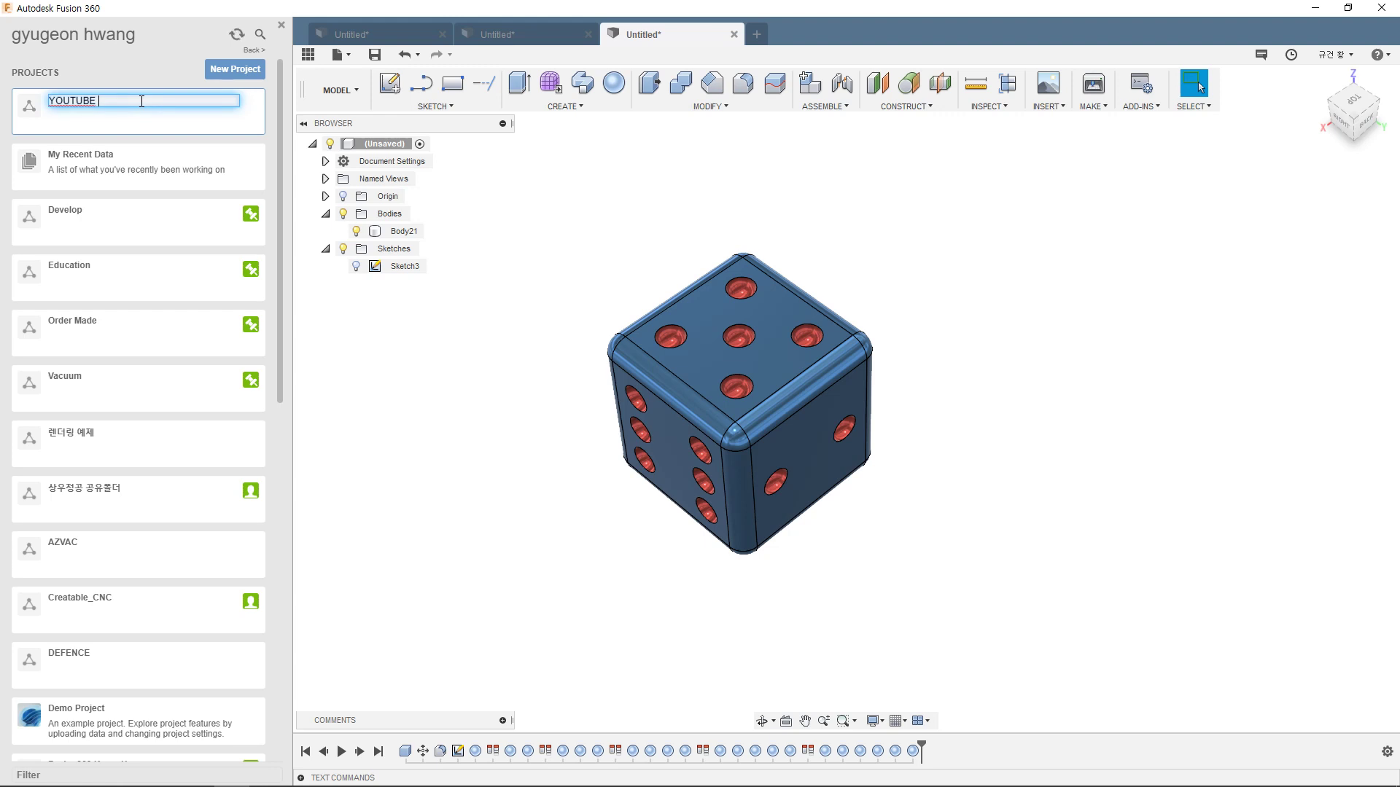
{"action": "type", "text": "상우저"}
{"action": "key", "text": "Return"}
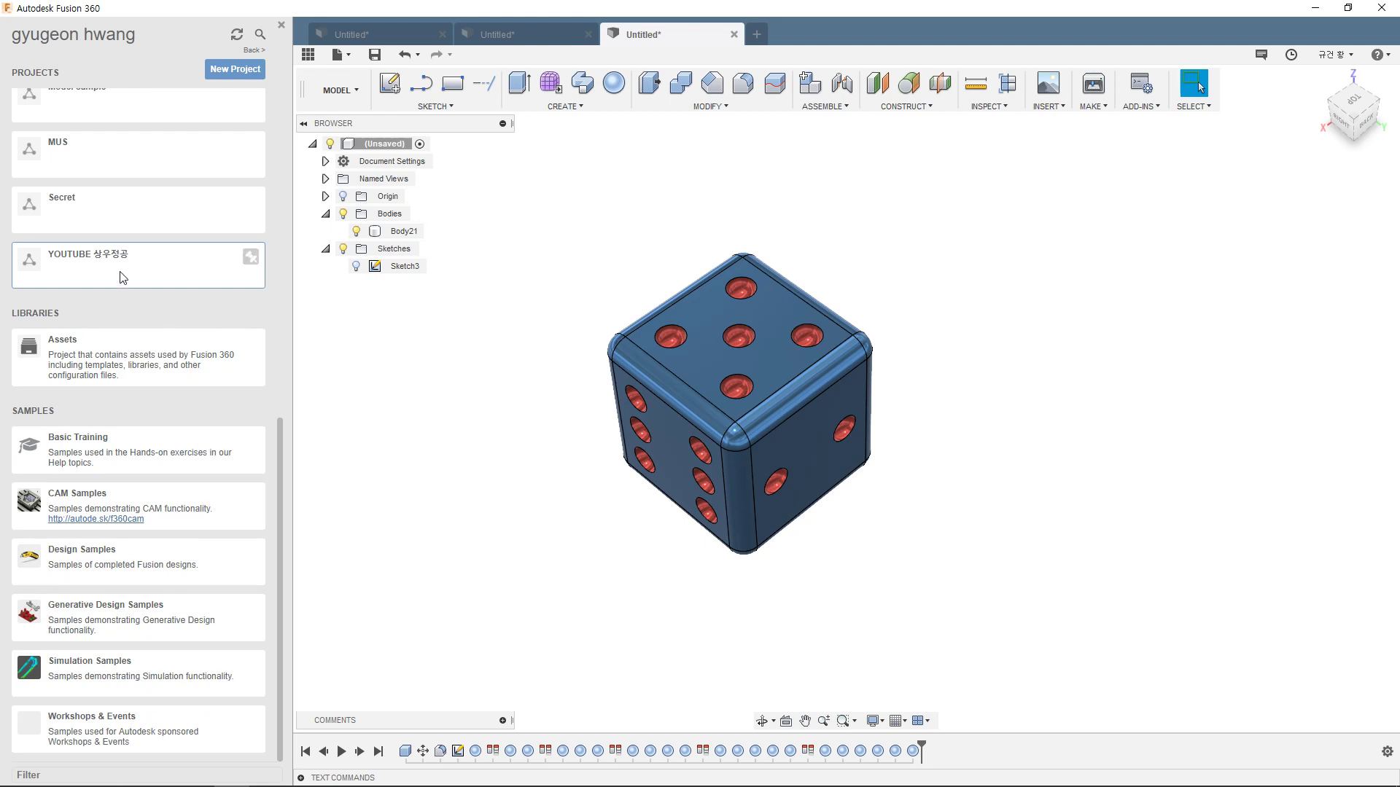
{"action": "left_click", "coordinate": [123, 278]}
{"action": "left_click", "coordinate": [344, 54]}
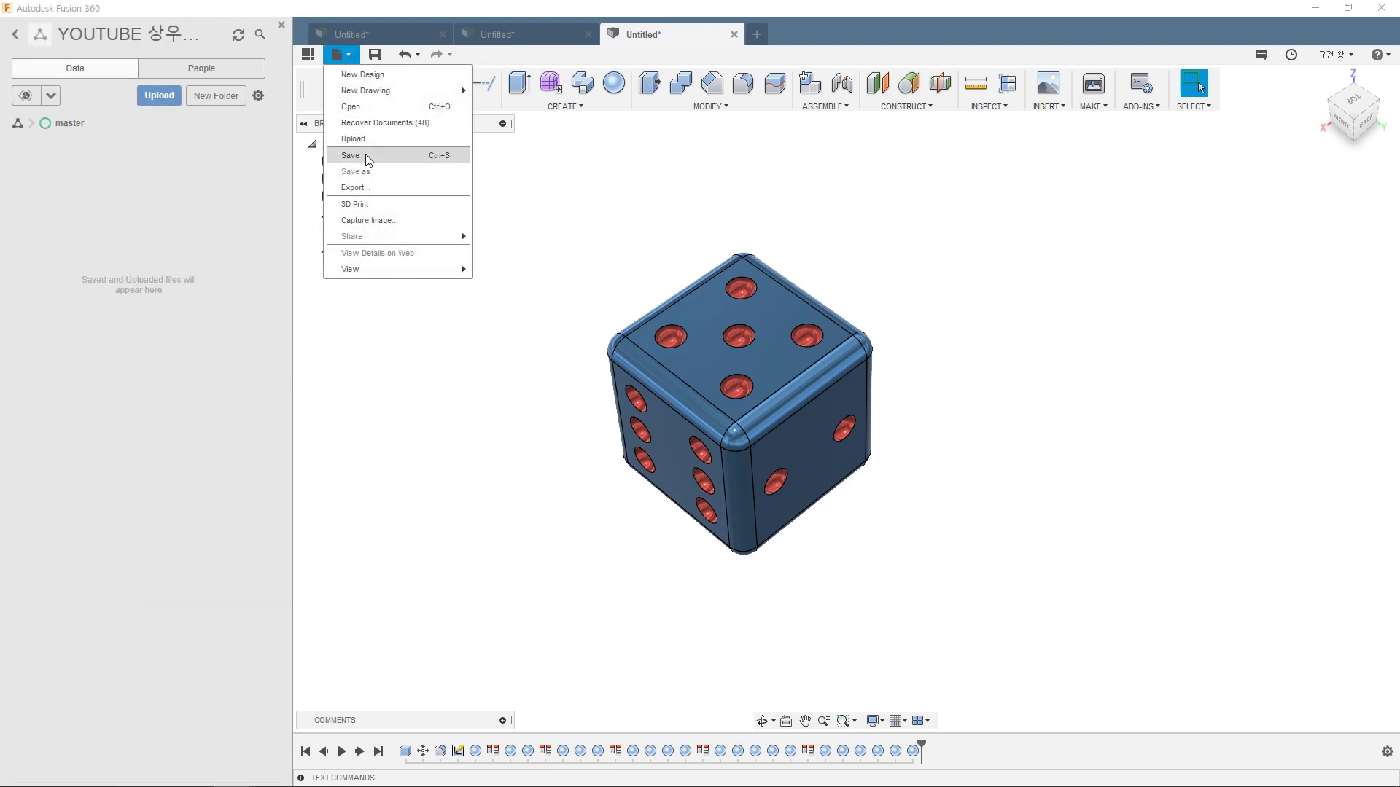
Step: Save the design as DICE(주사위) in the YOUTUBE 상우정공 project
{"action": "left_click", "coordinate": [366, 155]}
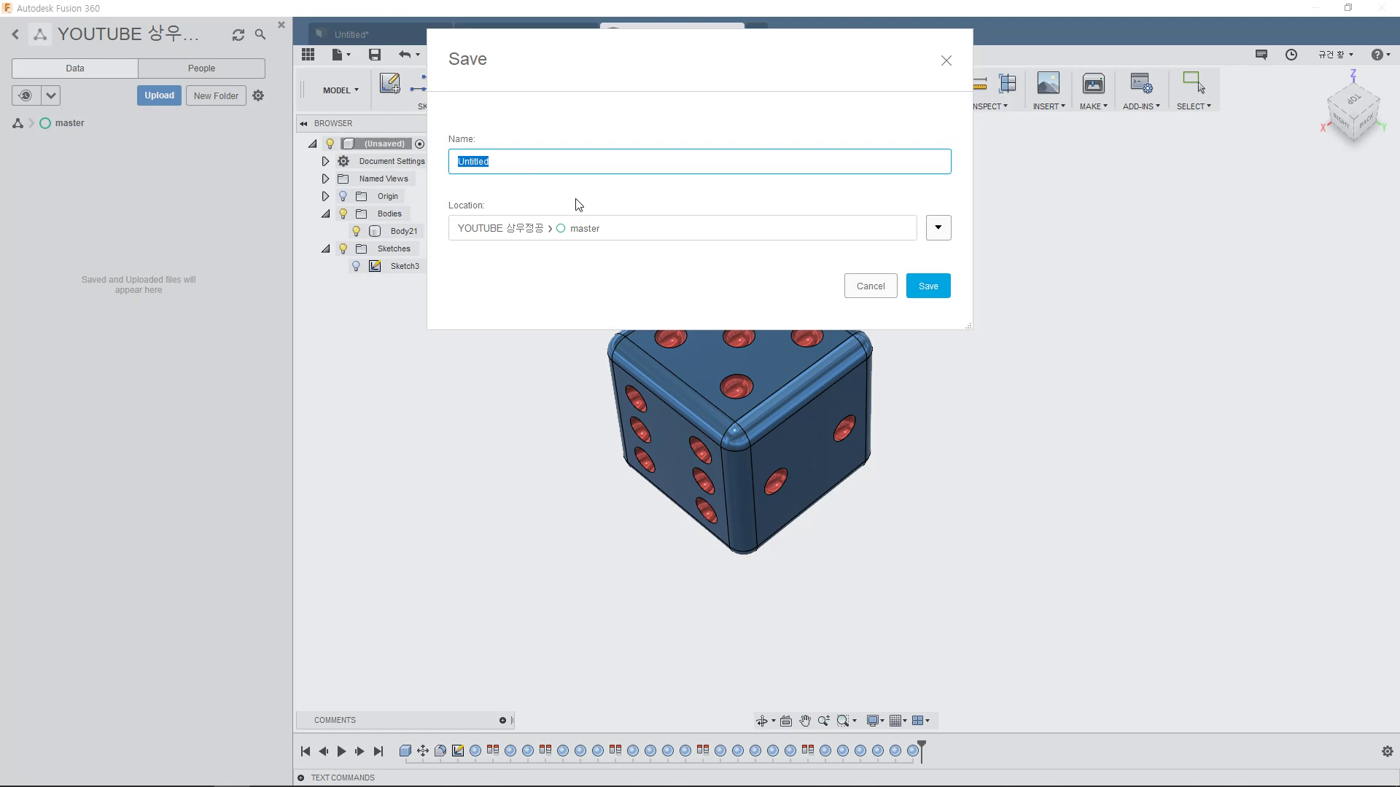
{"action": "type", "text": "ㅈ"}
{"action": "type", "text": "주사무"}
{"action": "left_click", "coordinate": [923, 291]}
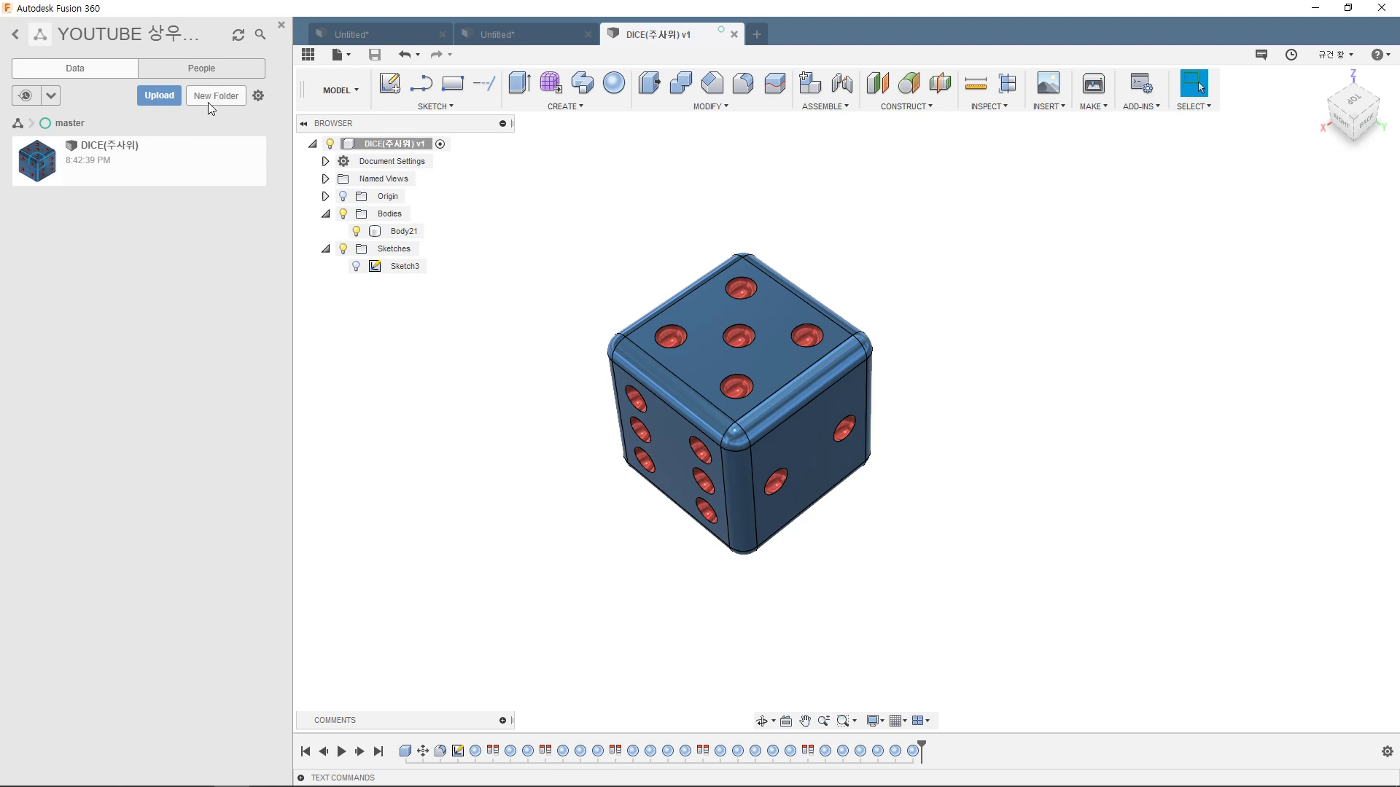
Step: Check the project's People tab, then return to its file list
{"action": "left_click", "coordinate": [223, 73]}
{"action": "left_click", "coordinate": [103, 104]}
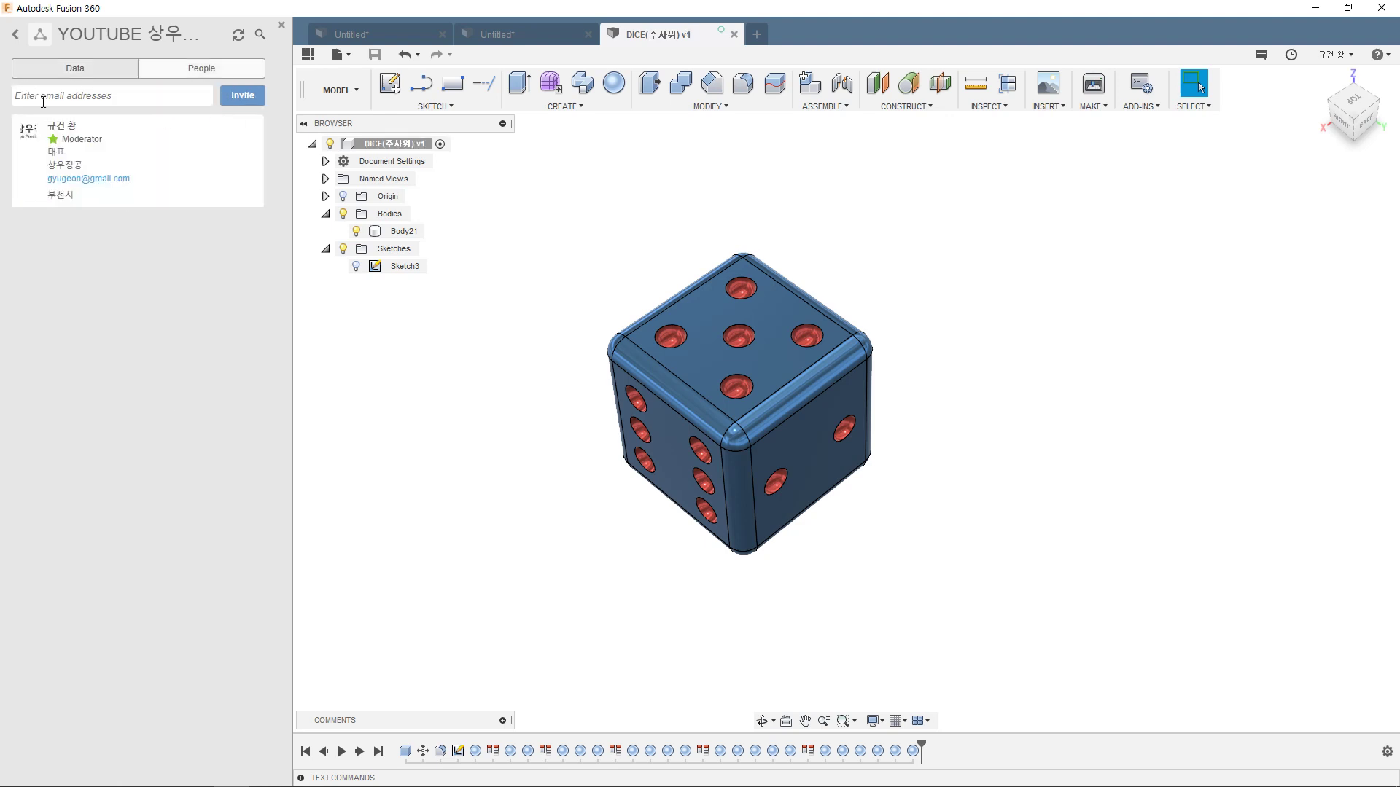
{"action": "left_click", "coordinate": [88, 67]}
{"action": "left_click", "coordinate": [181, 68]}
{"action": "left_click", "coordinate": [88, 68]}
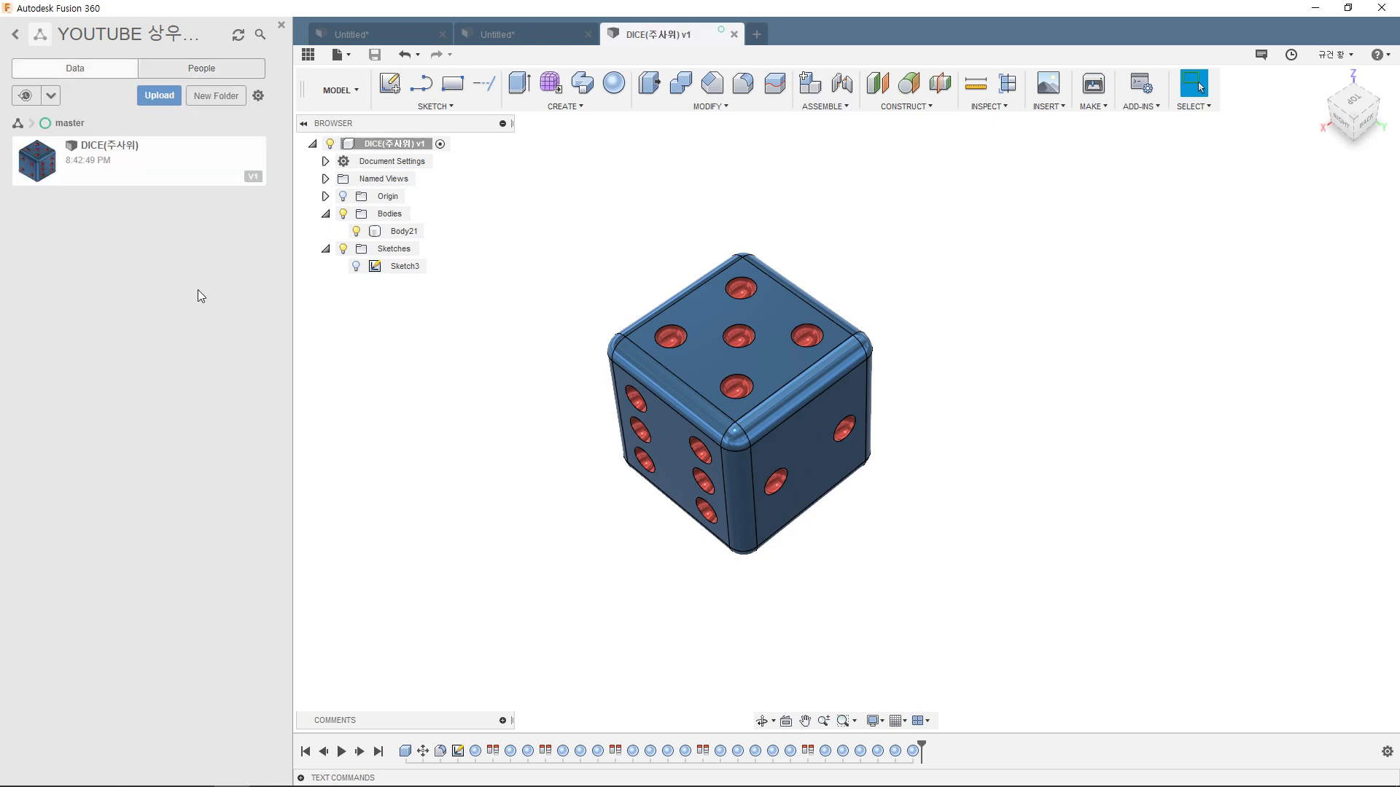